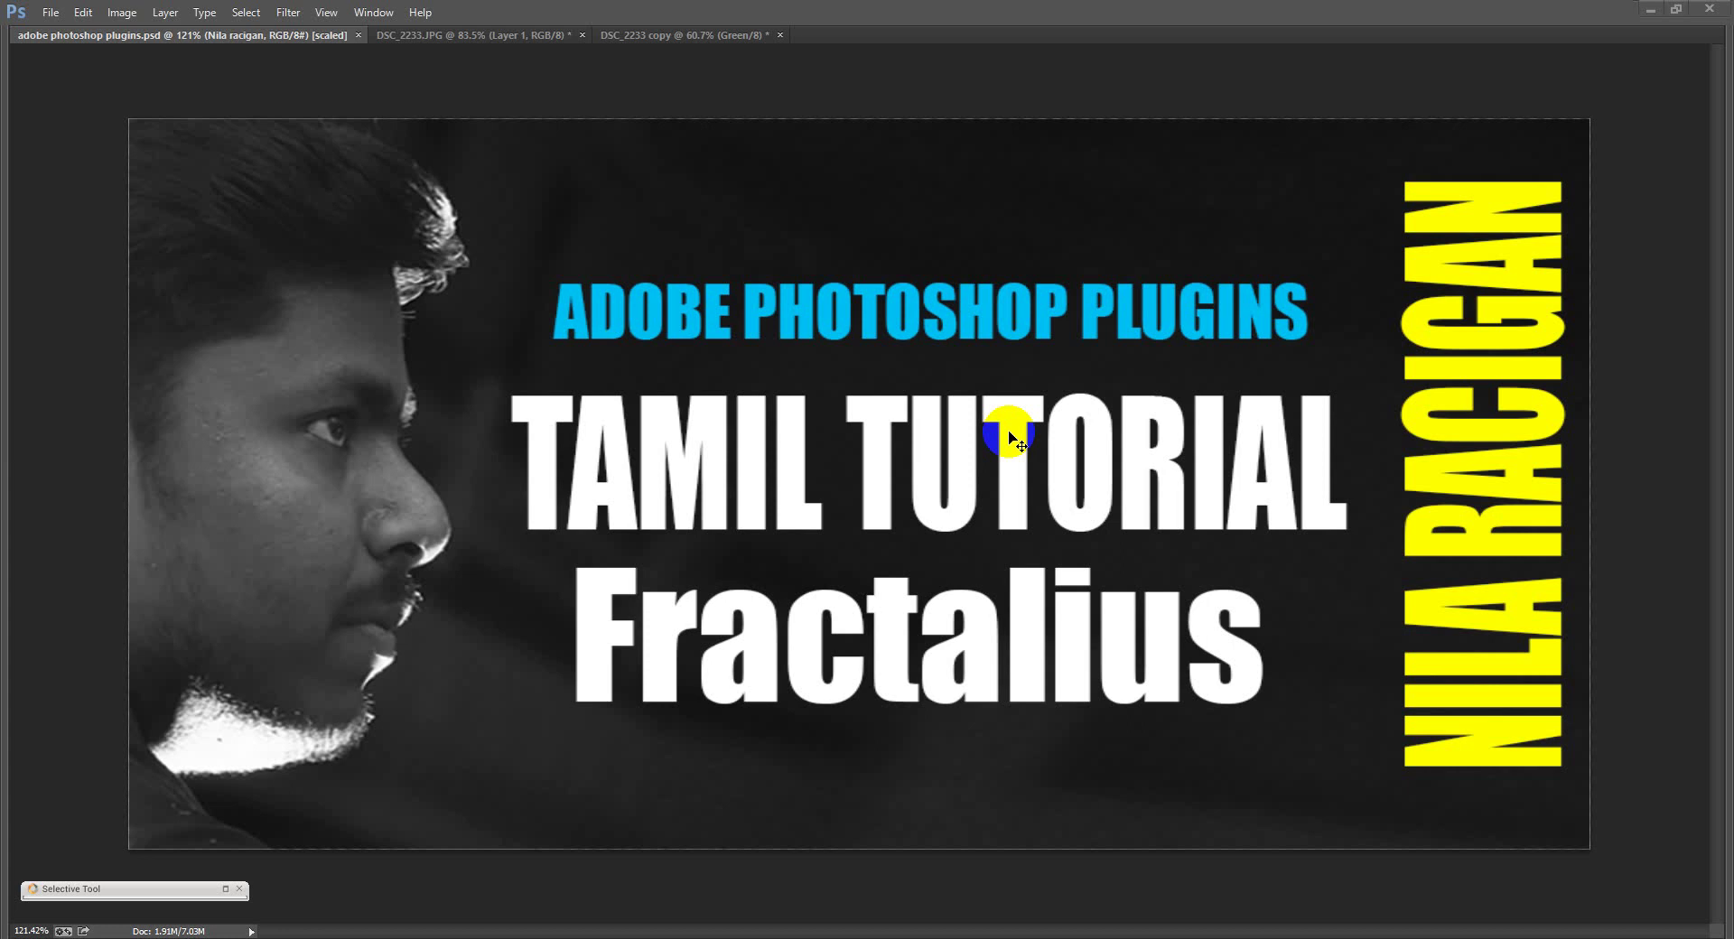
Step: Compare the original colour portrait with the pencil-sketch copy by switching between their document tabs
left_click(502, 35)
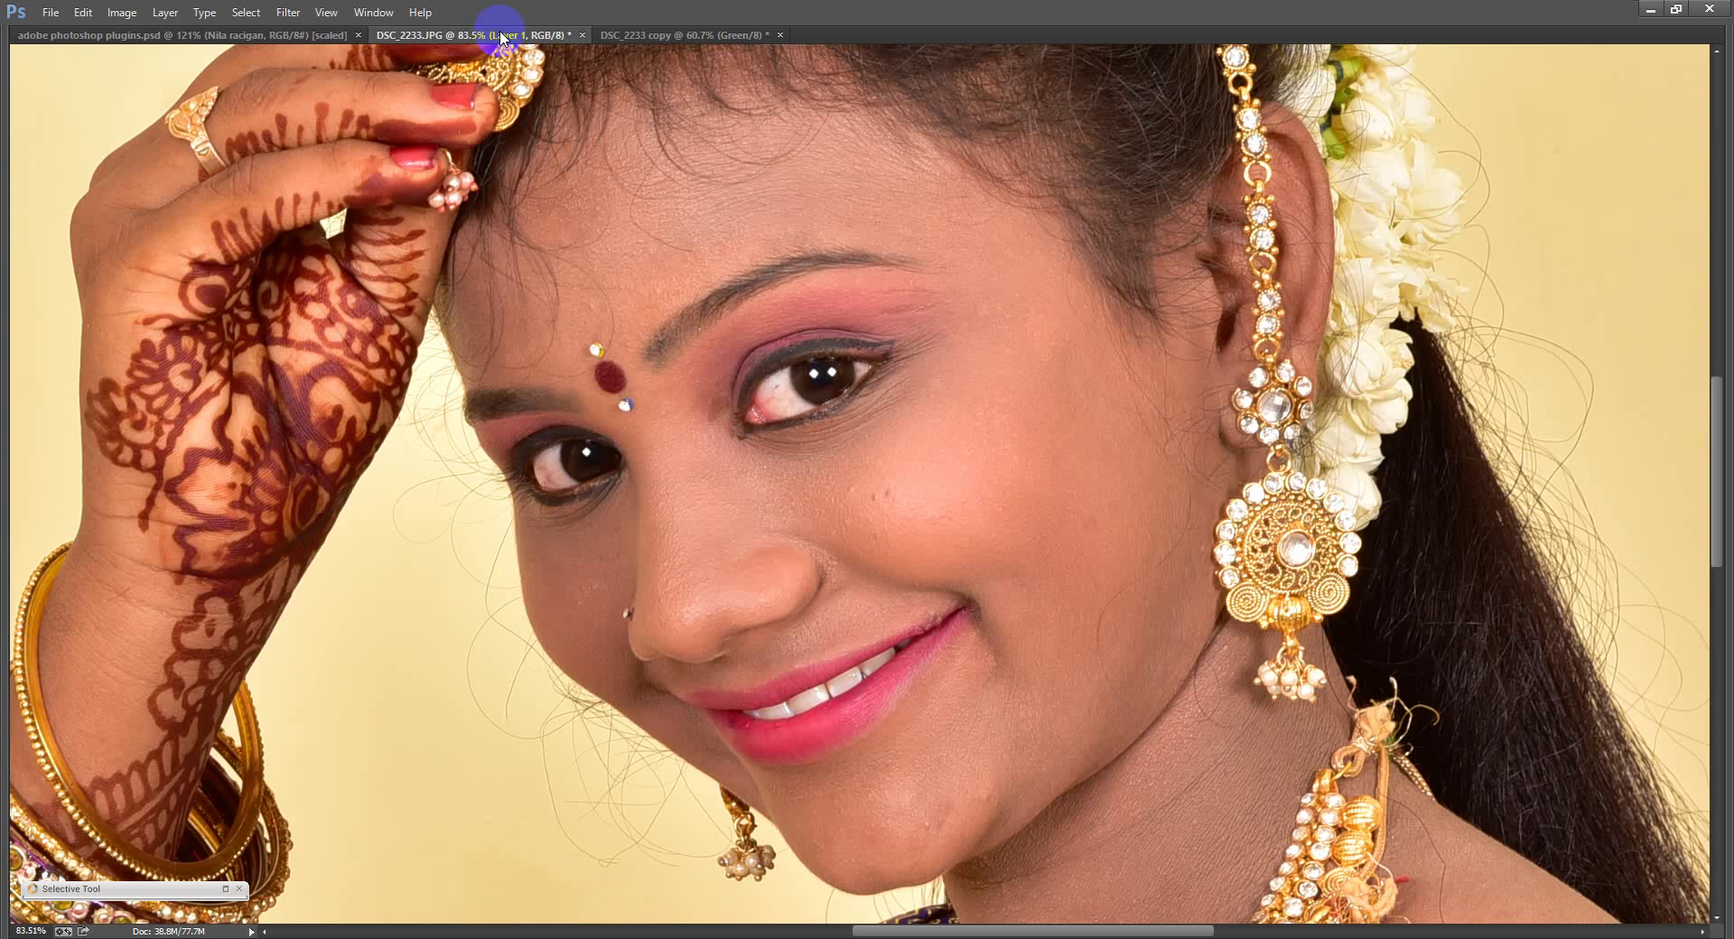
left_click(651, 34)
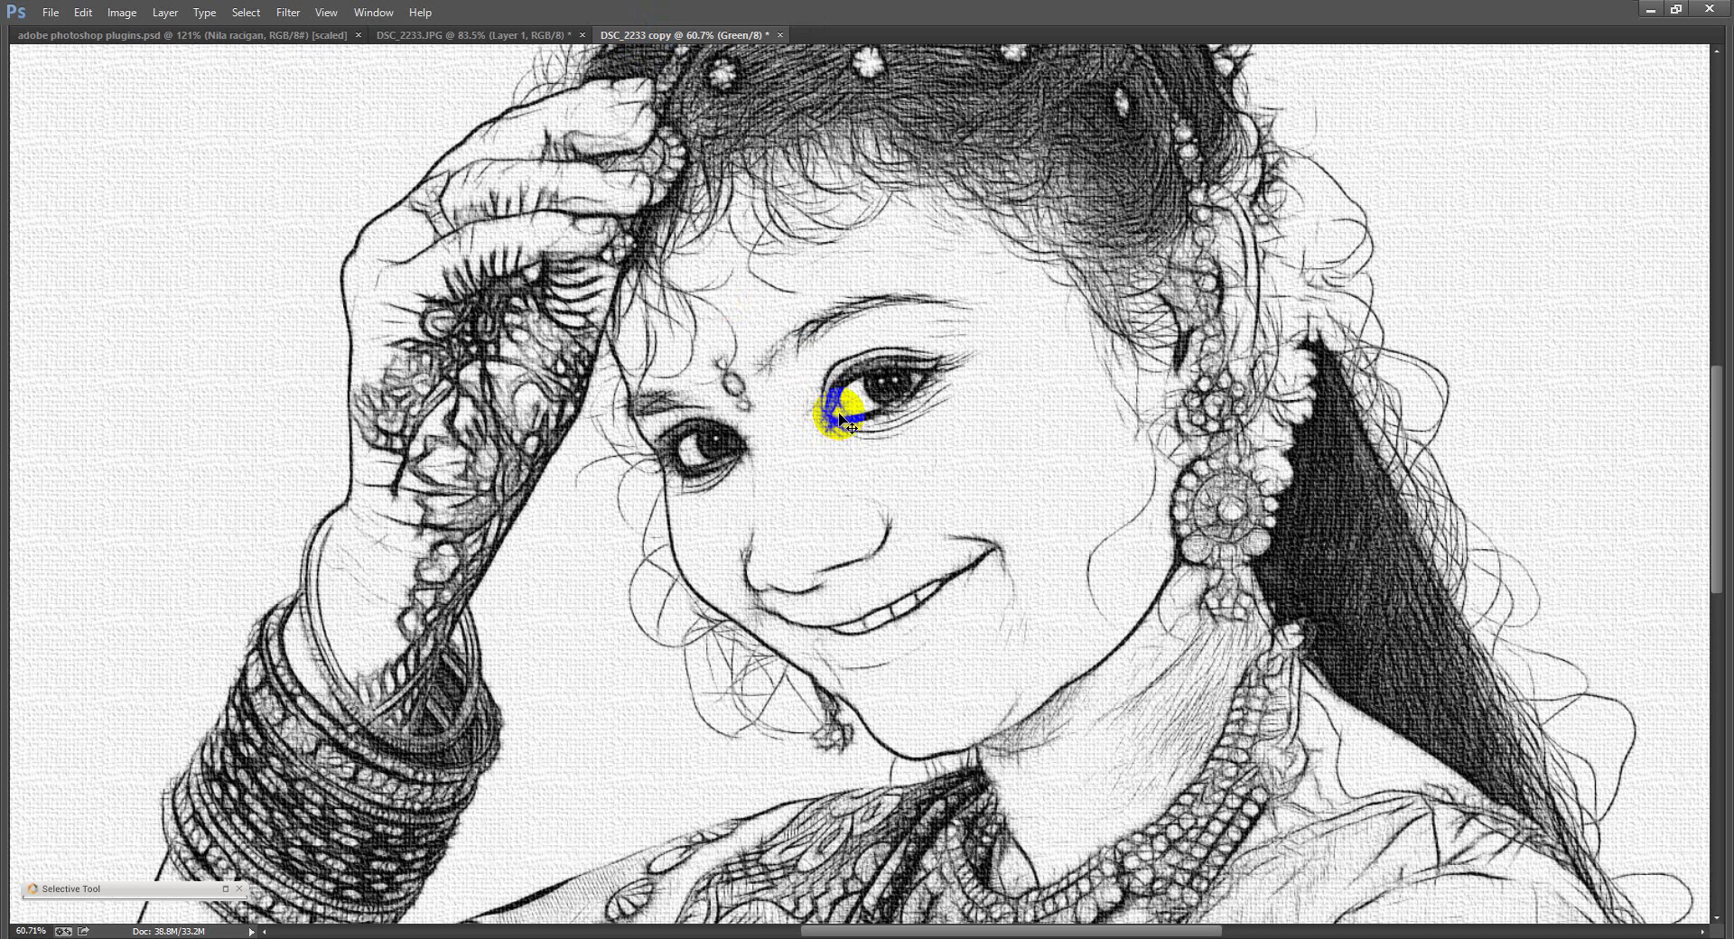
left_click(502, 34)
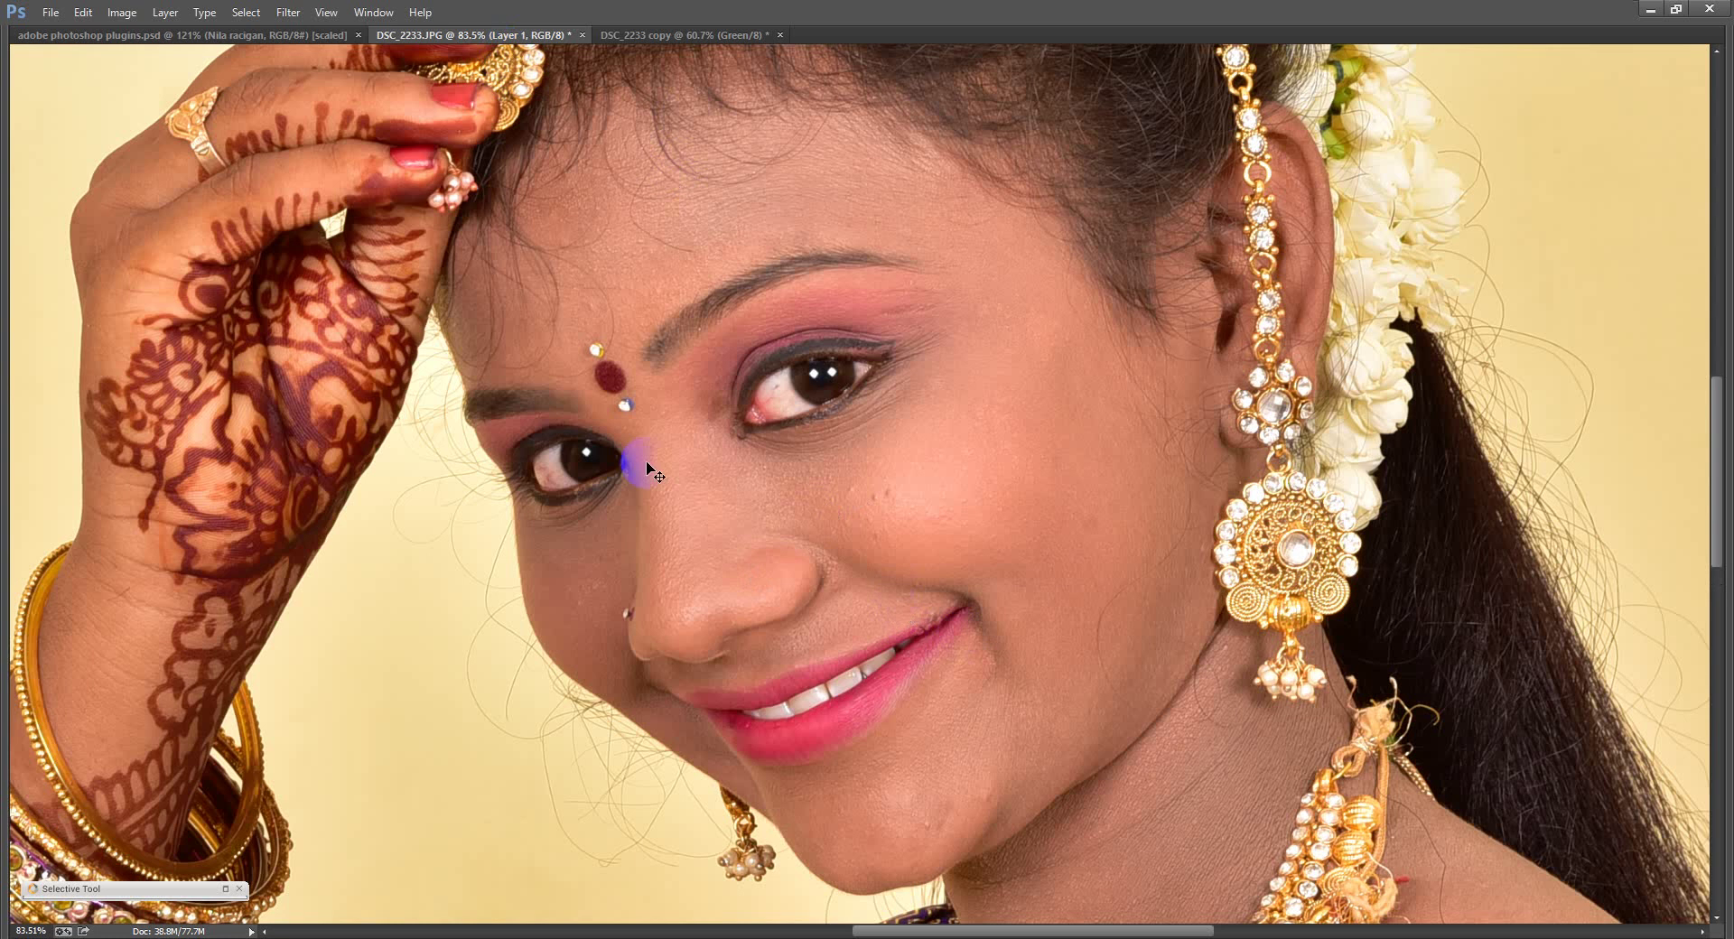
left_click(690, 35)
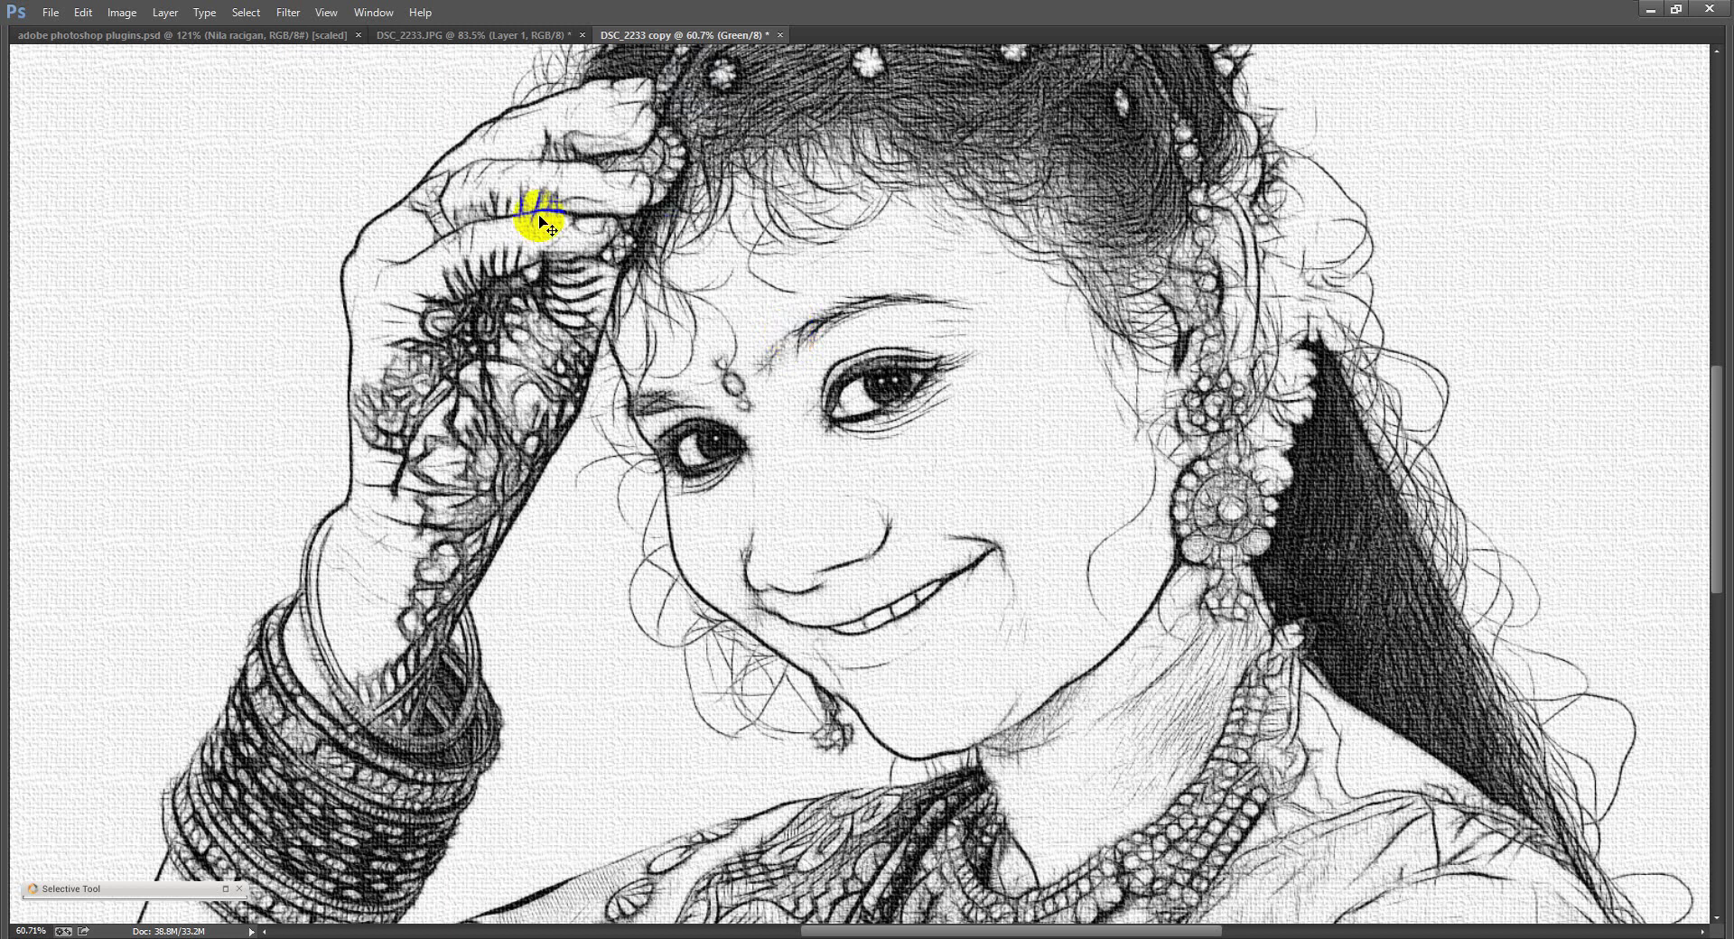
Step: Look at the Redfield Fractalius plugin without running it, then return to DSC_2233.JPG
left_click(215, 38)
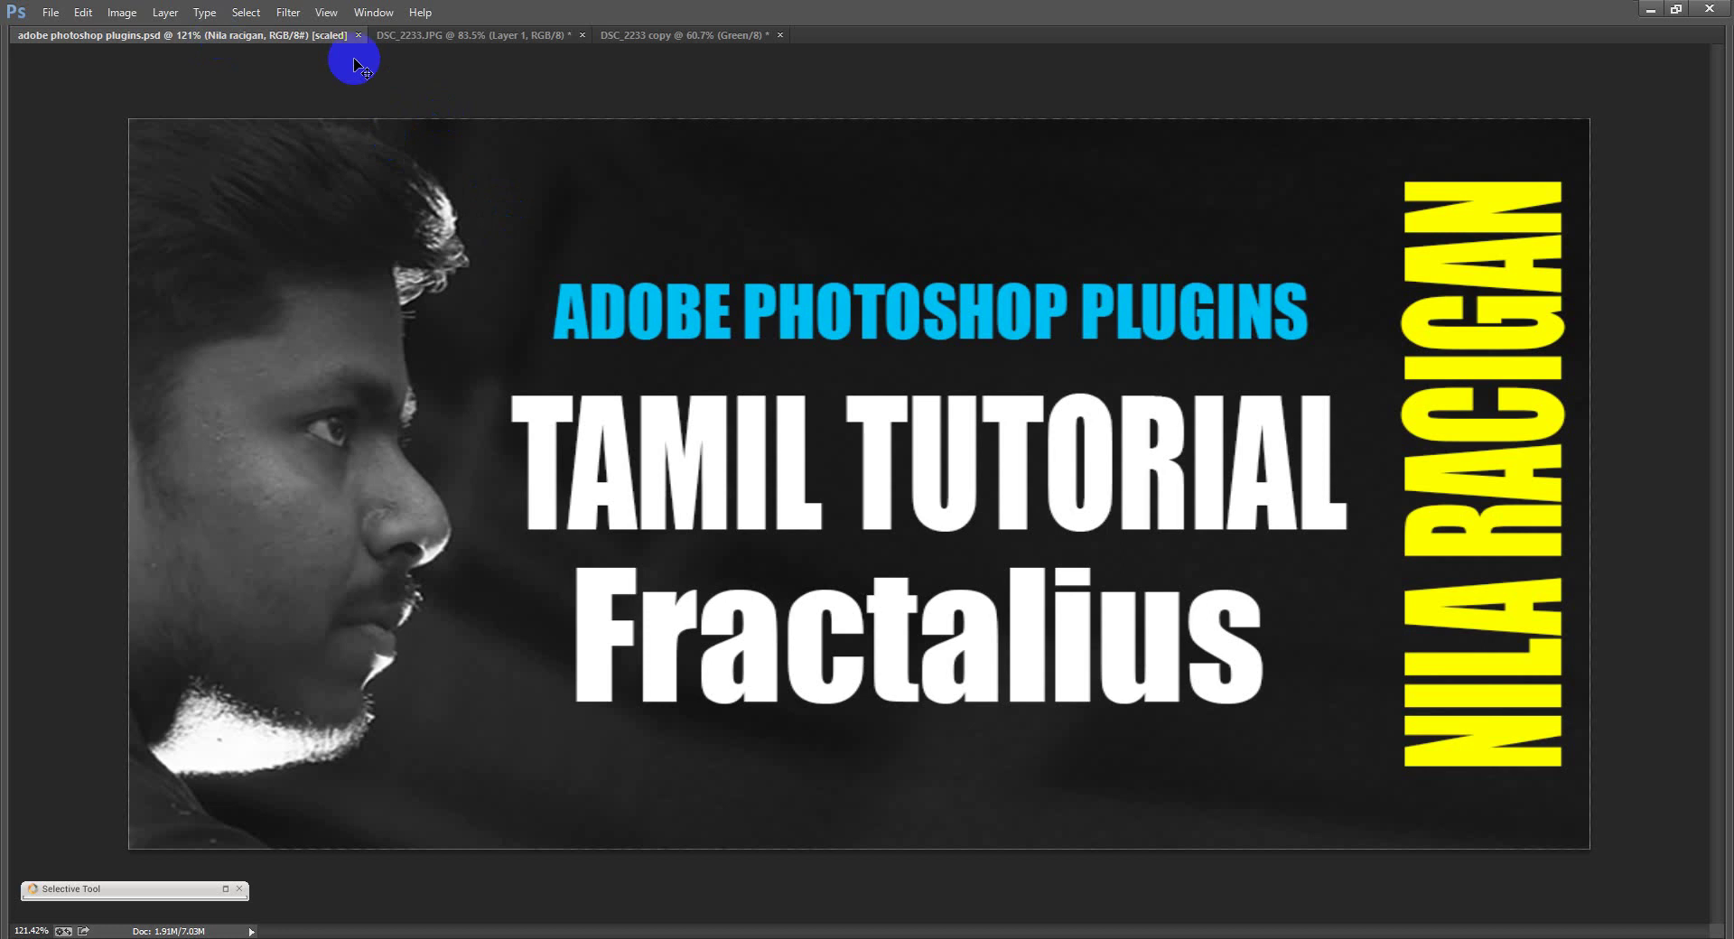
left_click(288, 13)
mouse_move(430, 441)
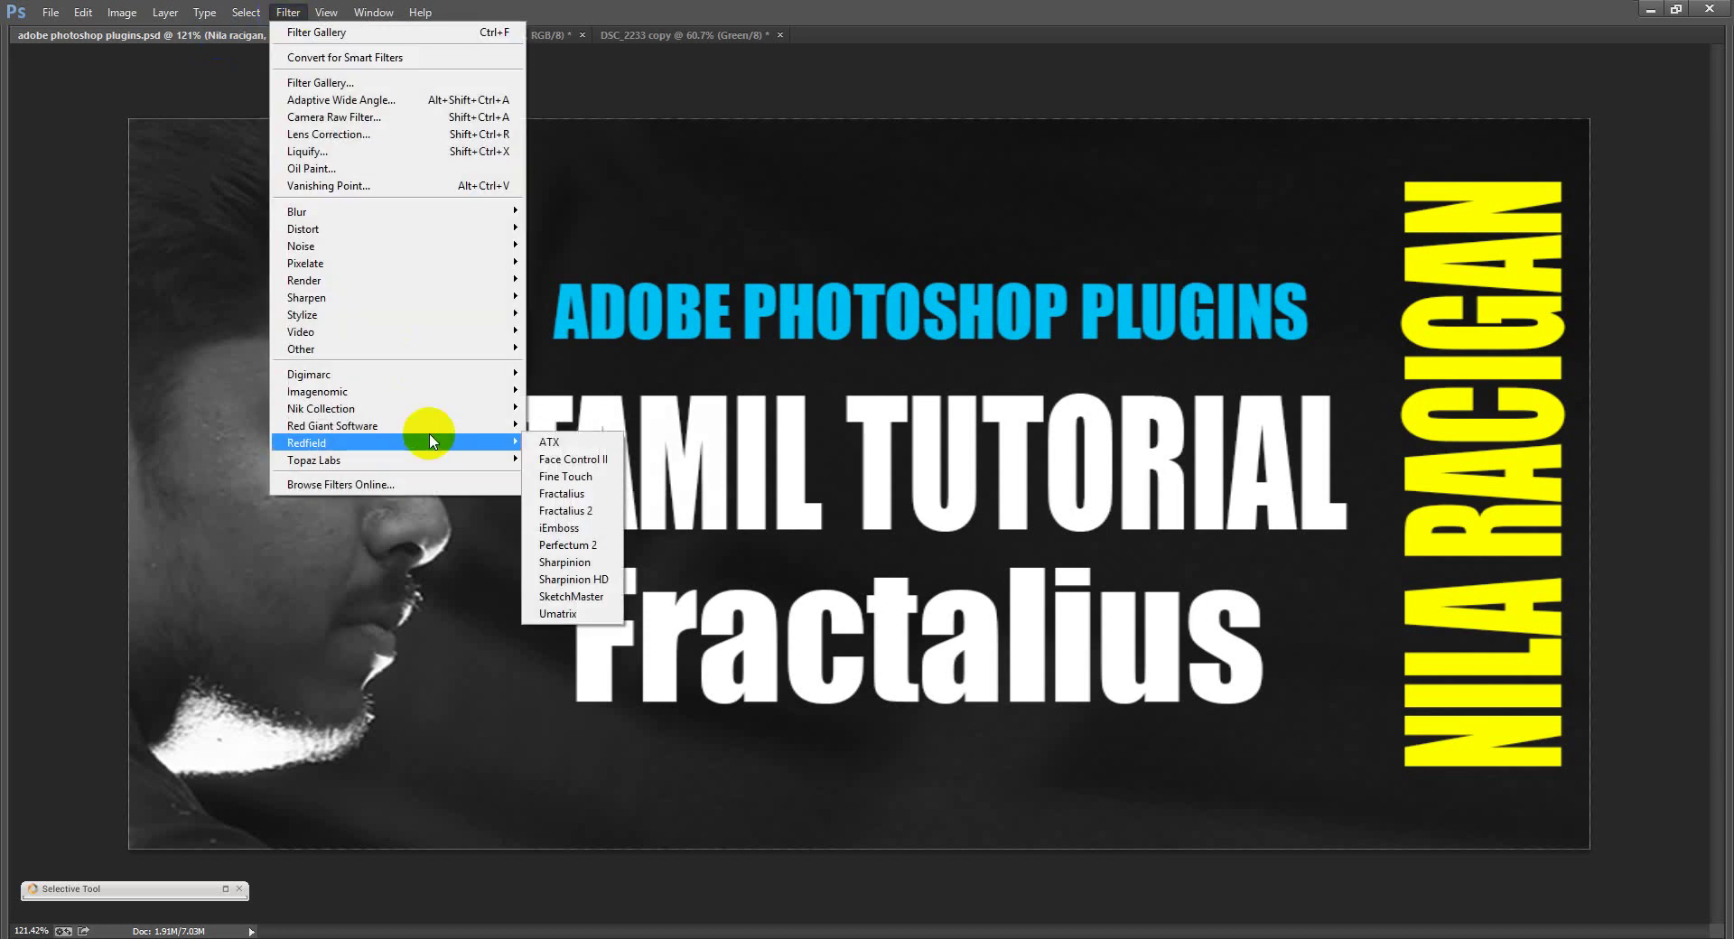
left_click(543, 498)
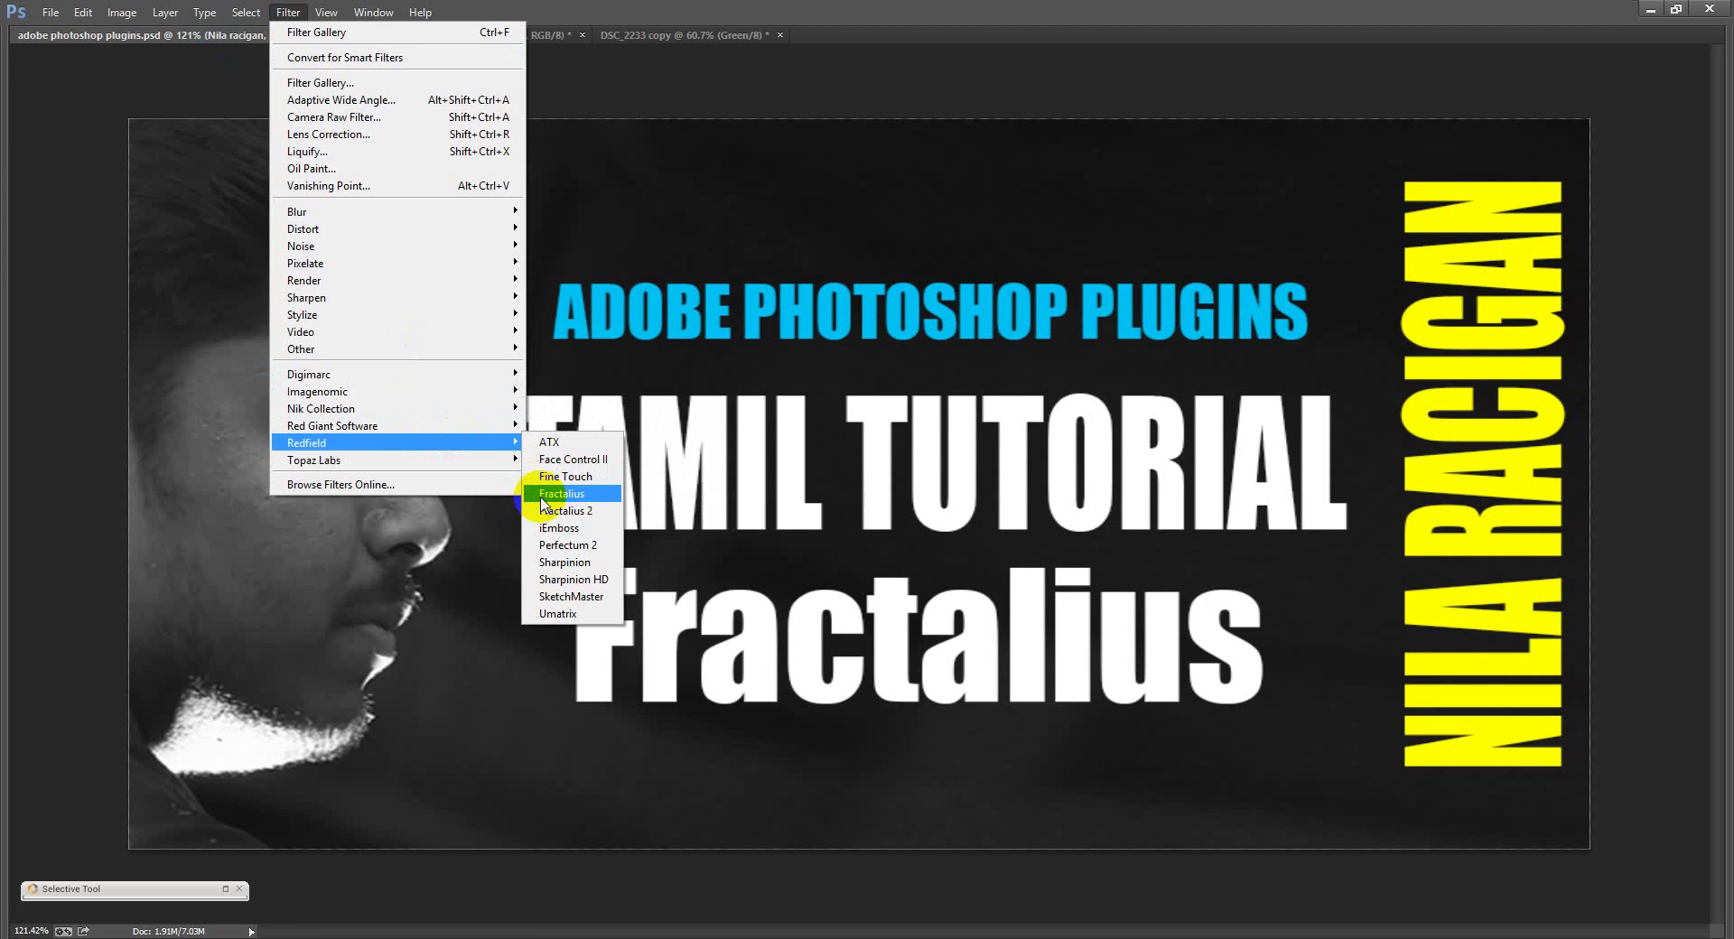
left_click(793, 482)
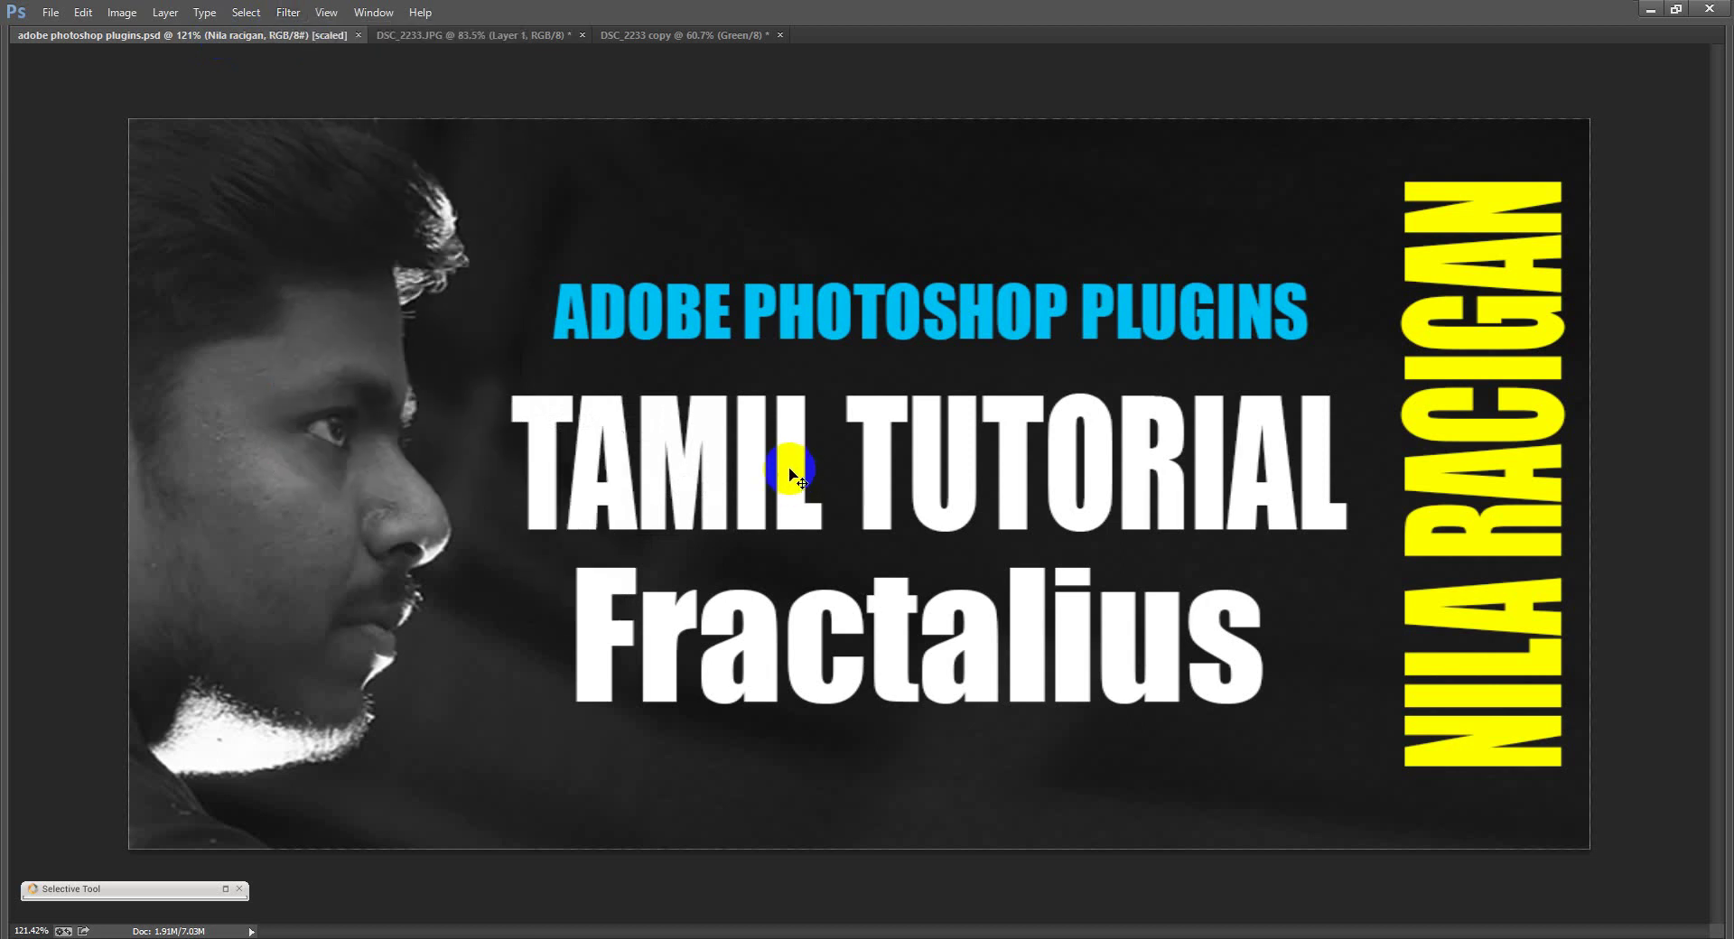
left_click(515, 36)
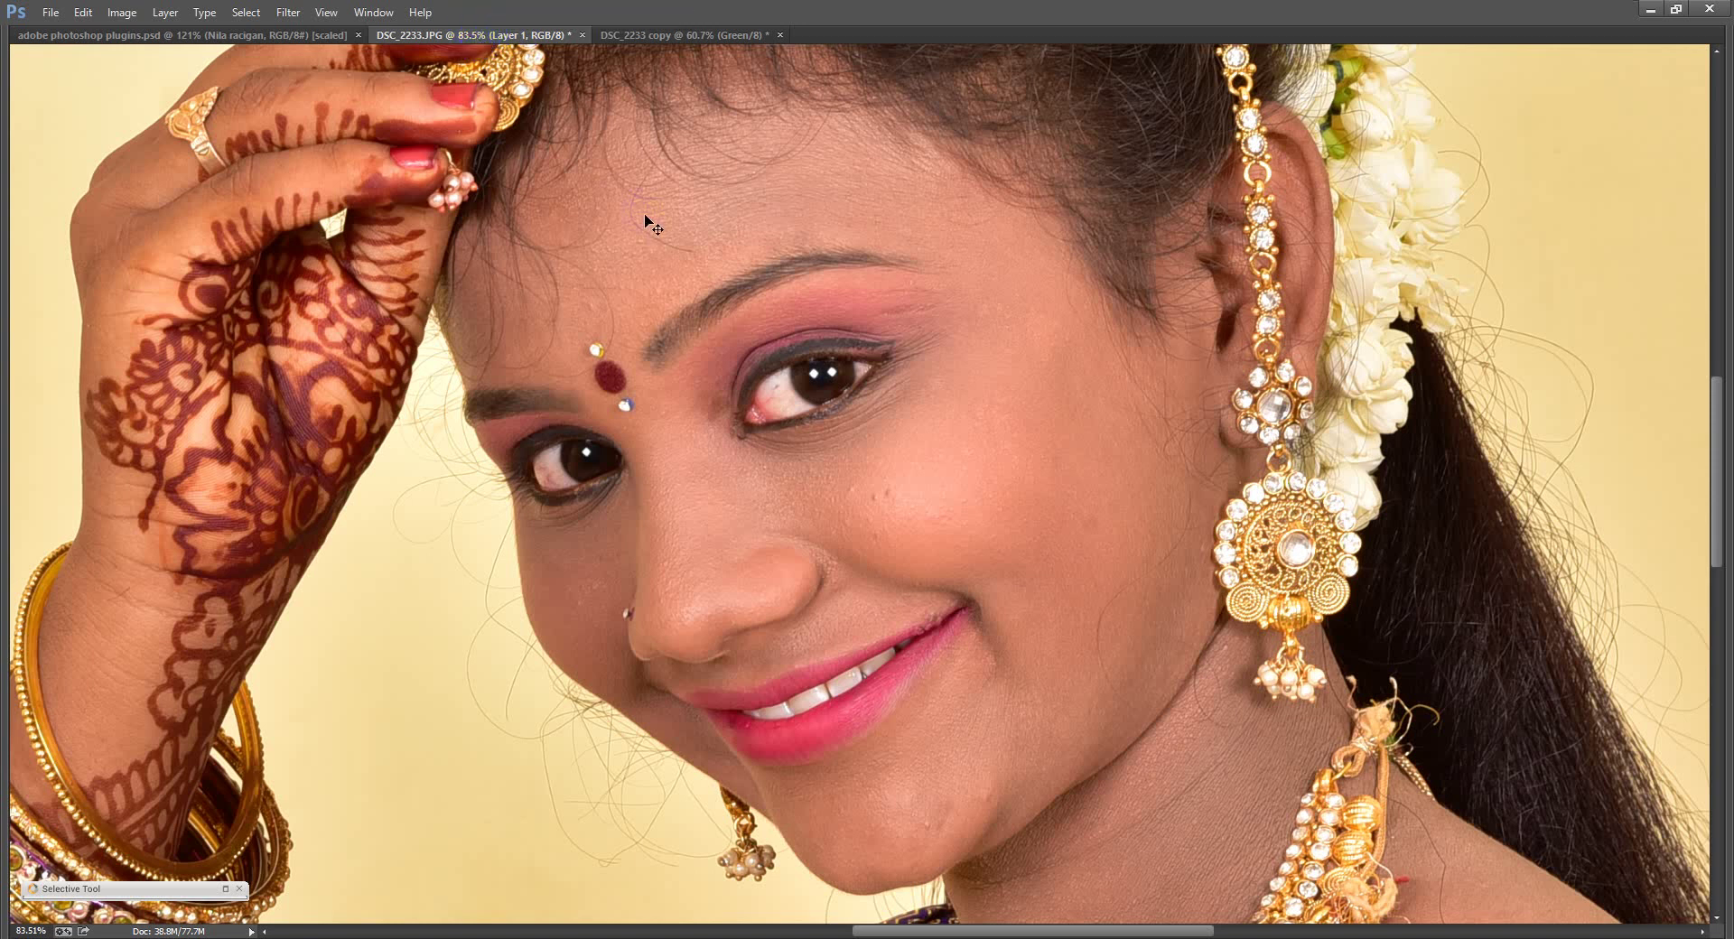
Step: Duplicate Layer 1 with Ctrl+J, delete the Background layer, and reselect Layer 1 copy
key("F7")
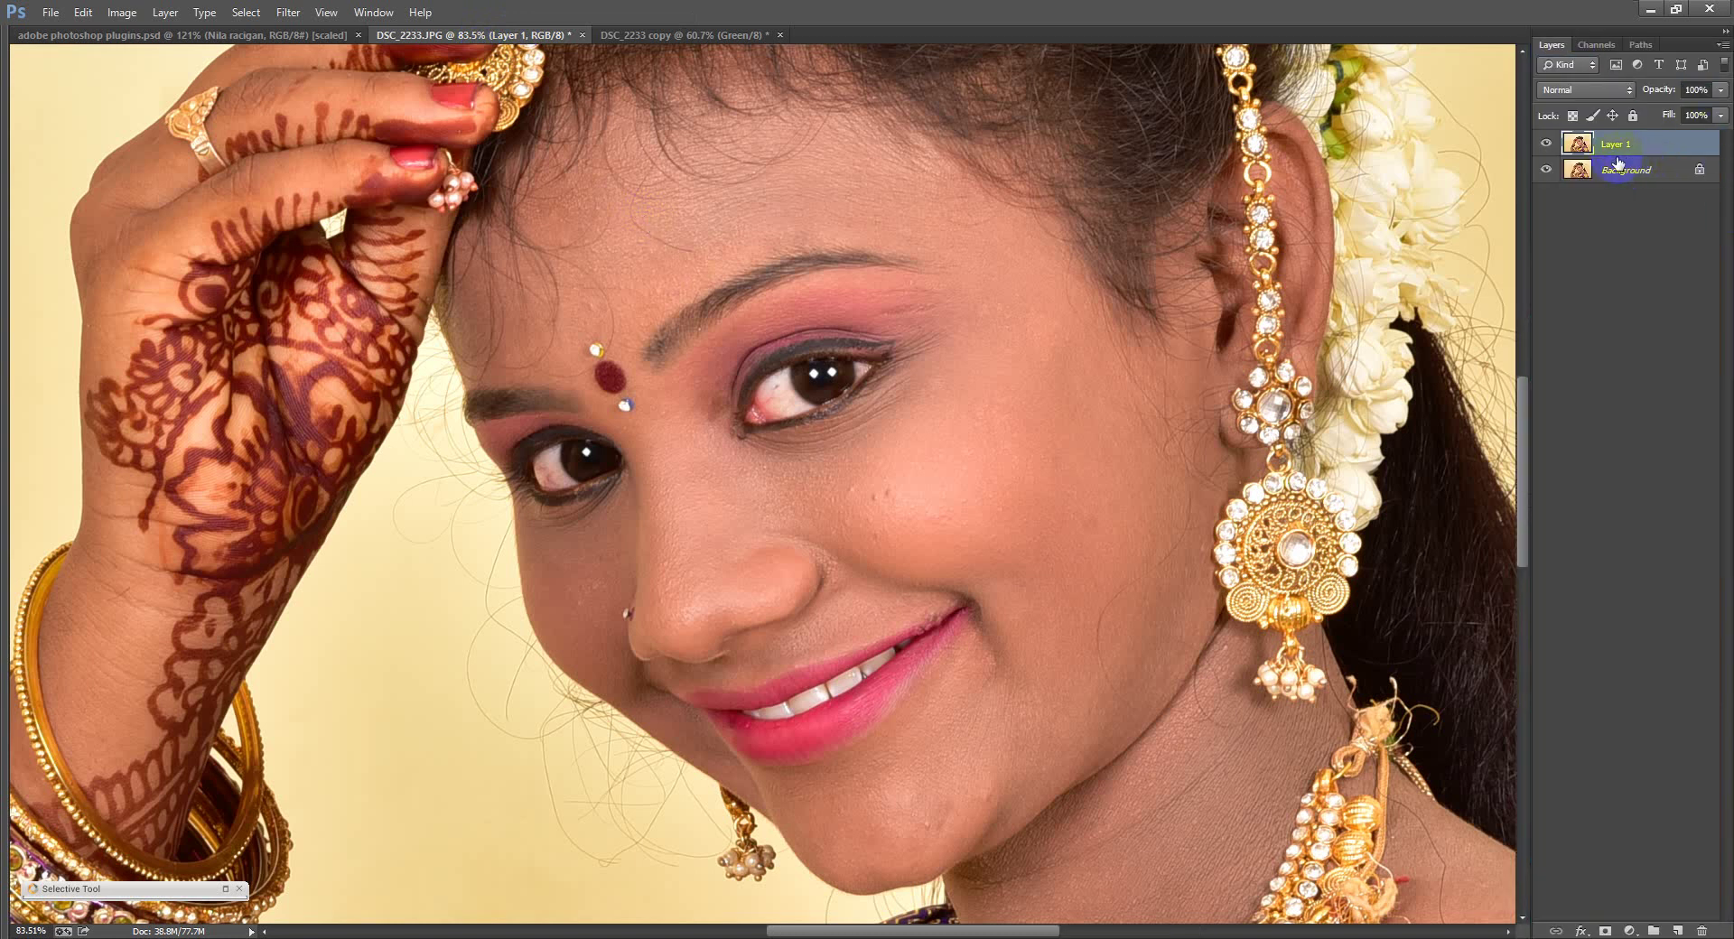
key("ctrl+j")
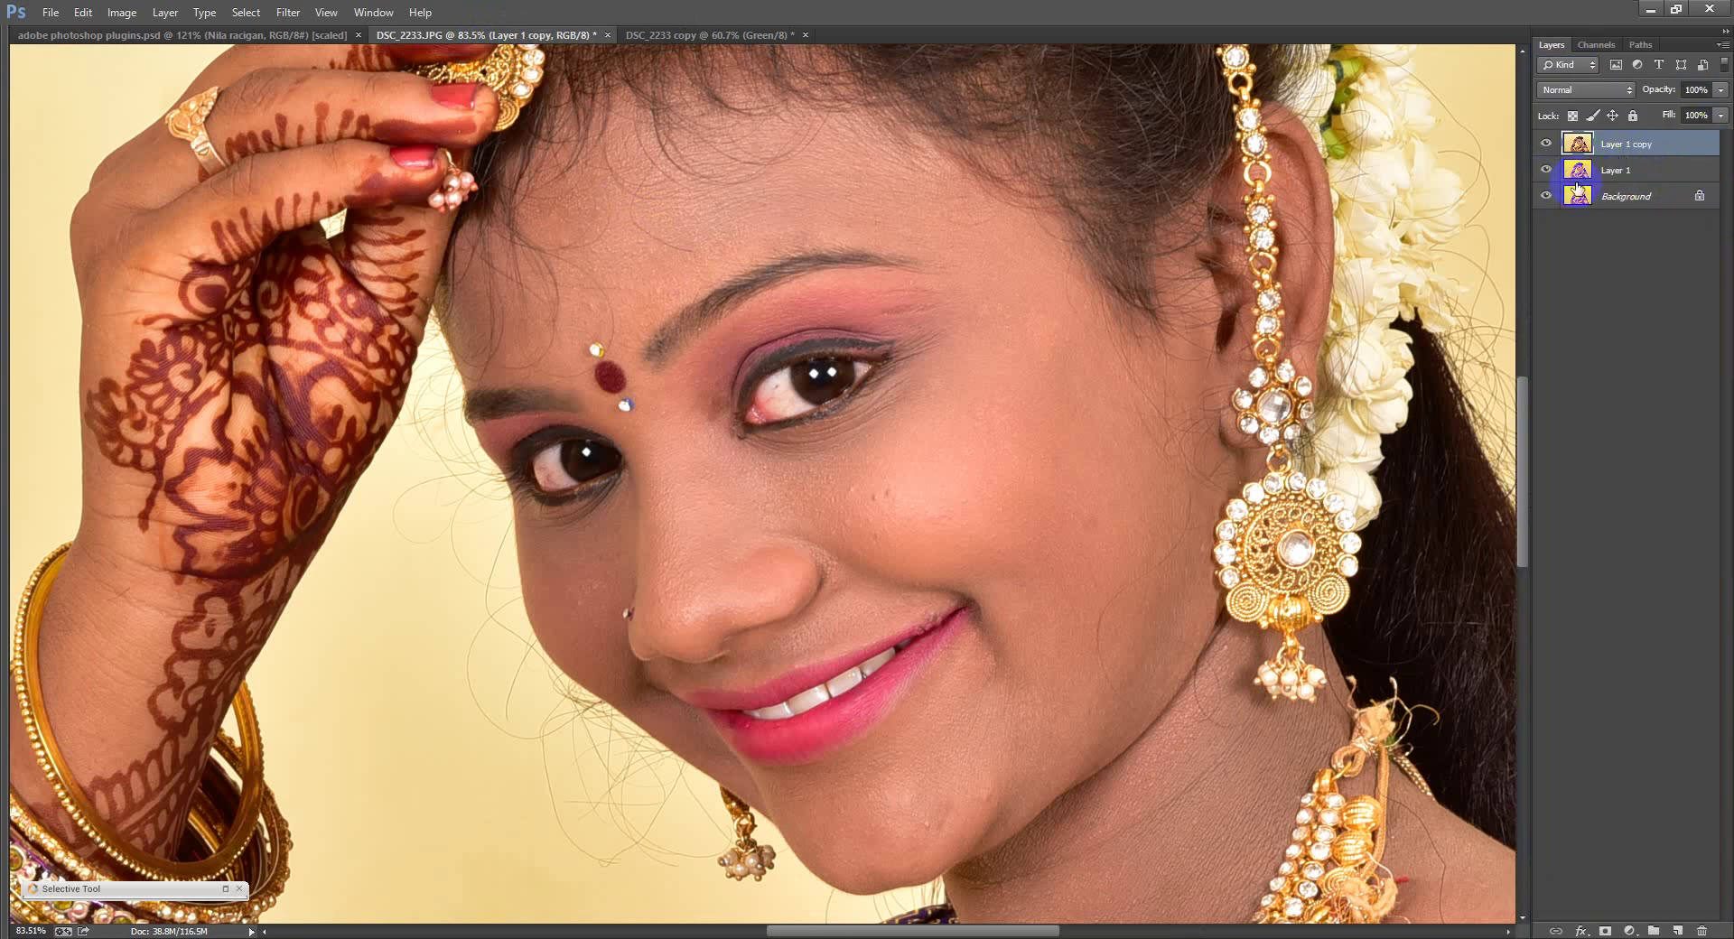
left_click(1576, 192)
key("Delete")
left_click(1615, 149)
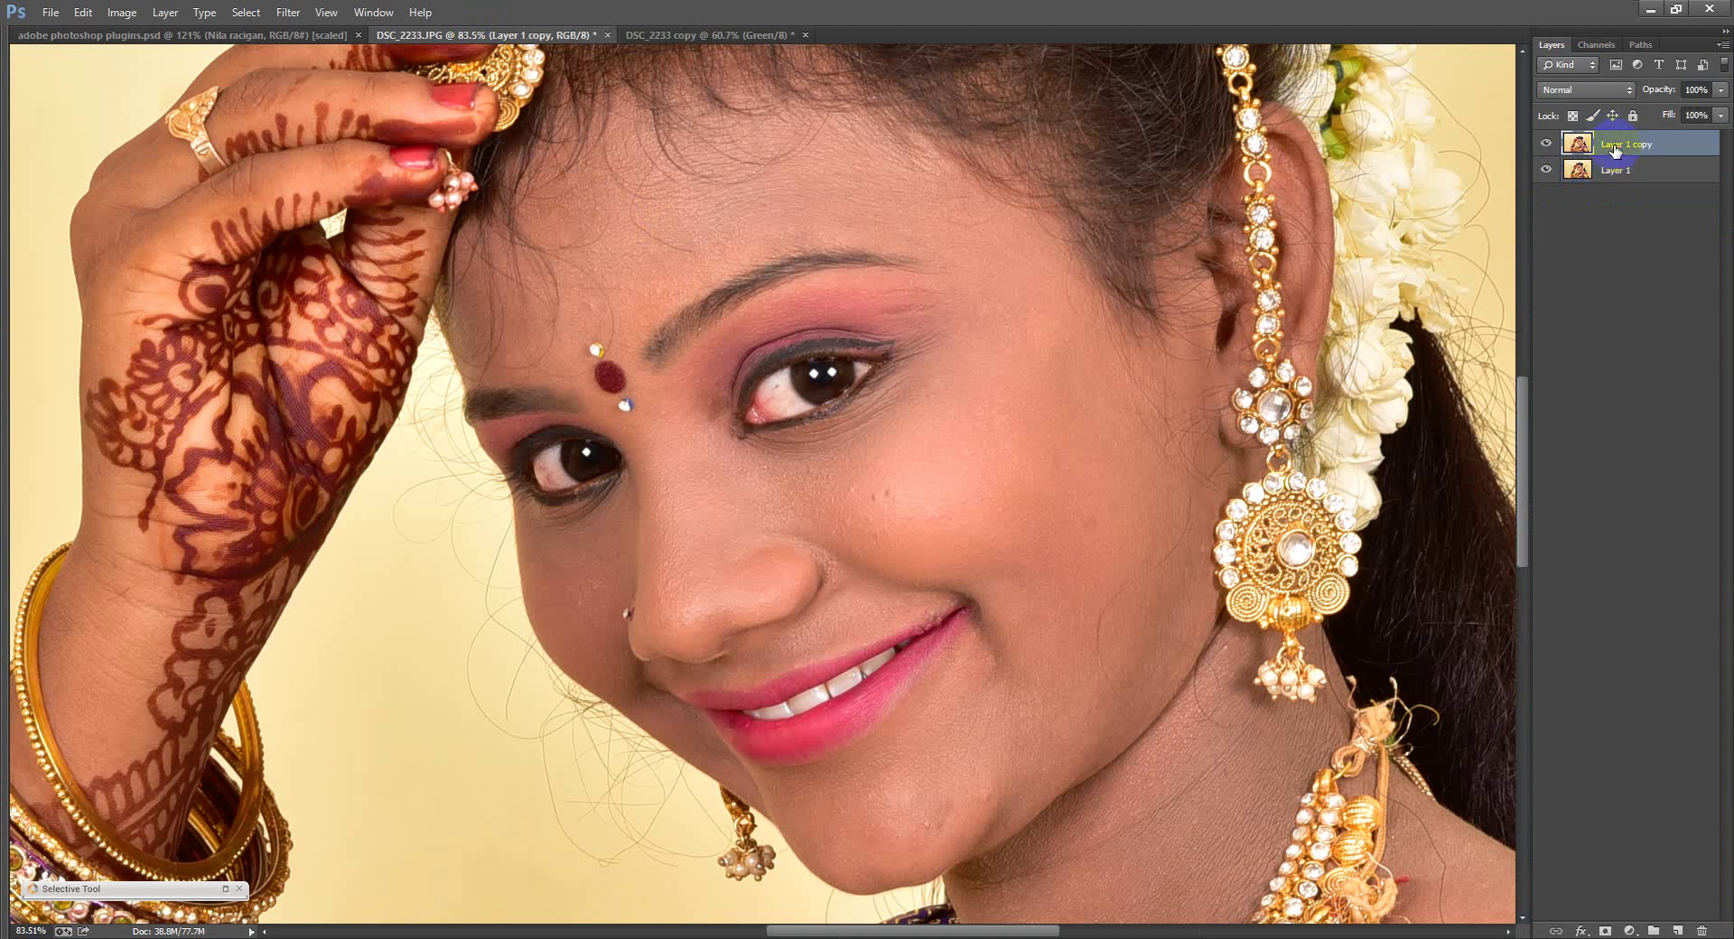
left_click_drag(1615, 149, 1589, 156)
Step: Desaturate Layer 1 copy and lift its Curves midtones from input 146 to output 162
key("ctrl+shift+u")
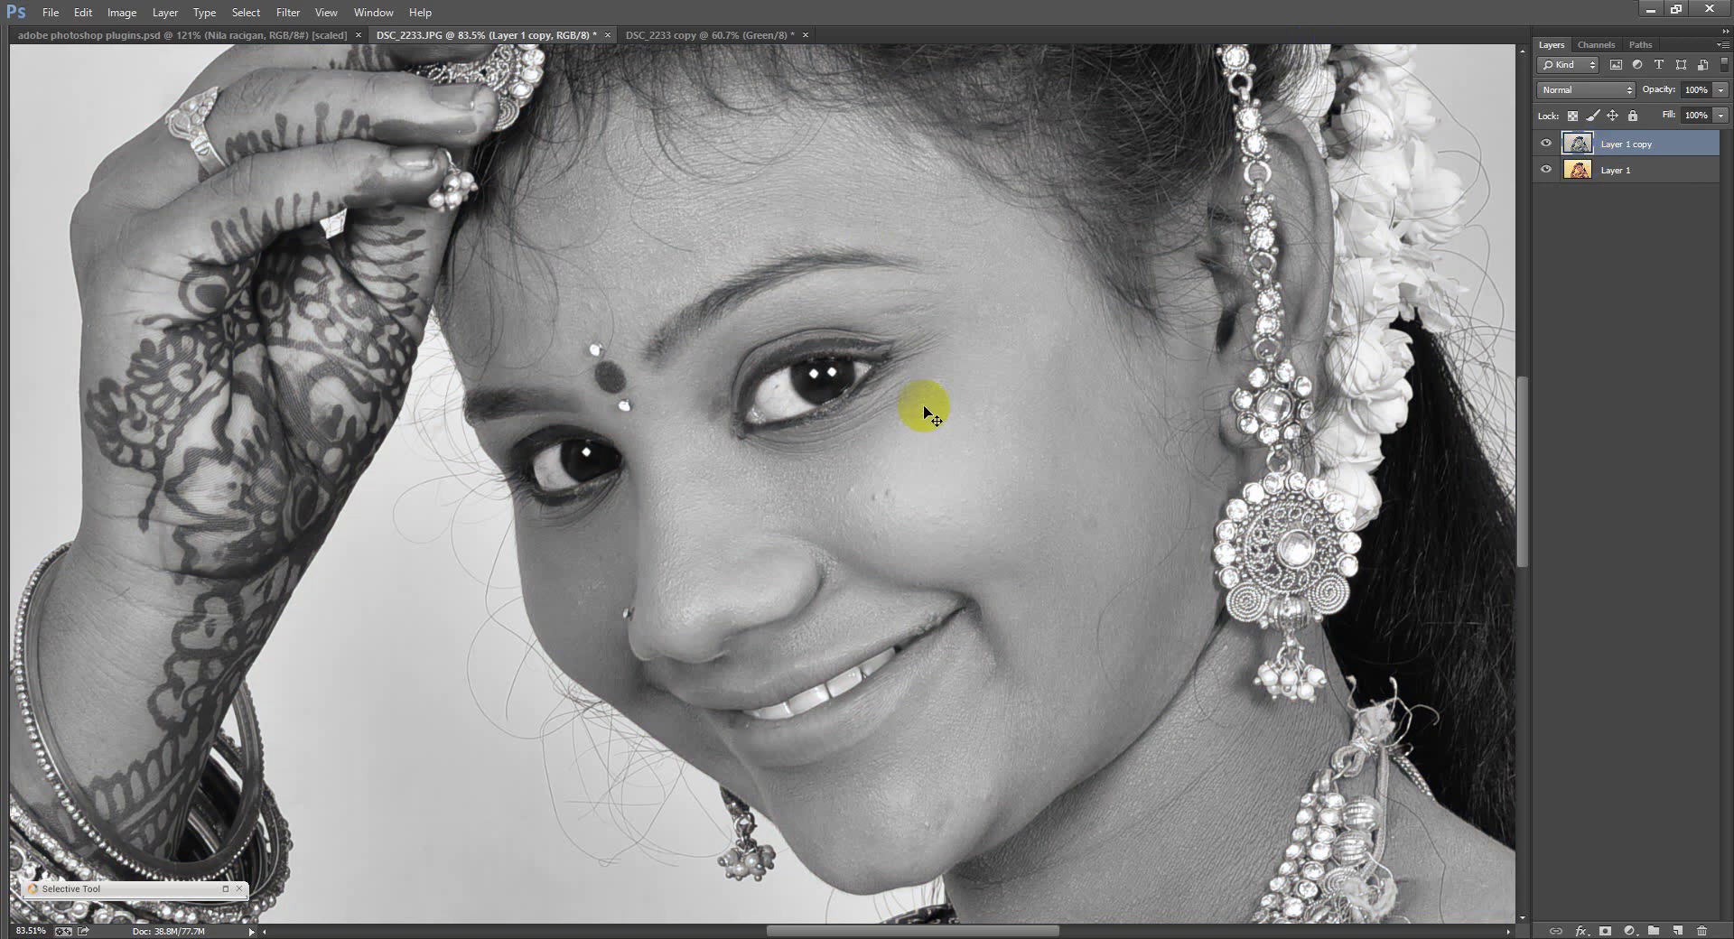
key("ctrl+m")
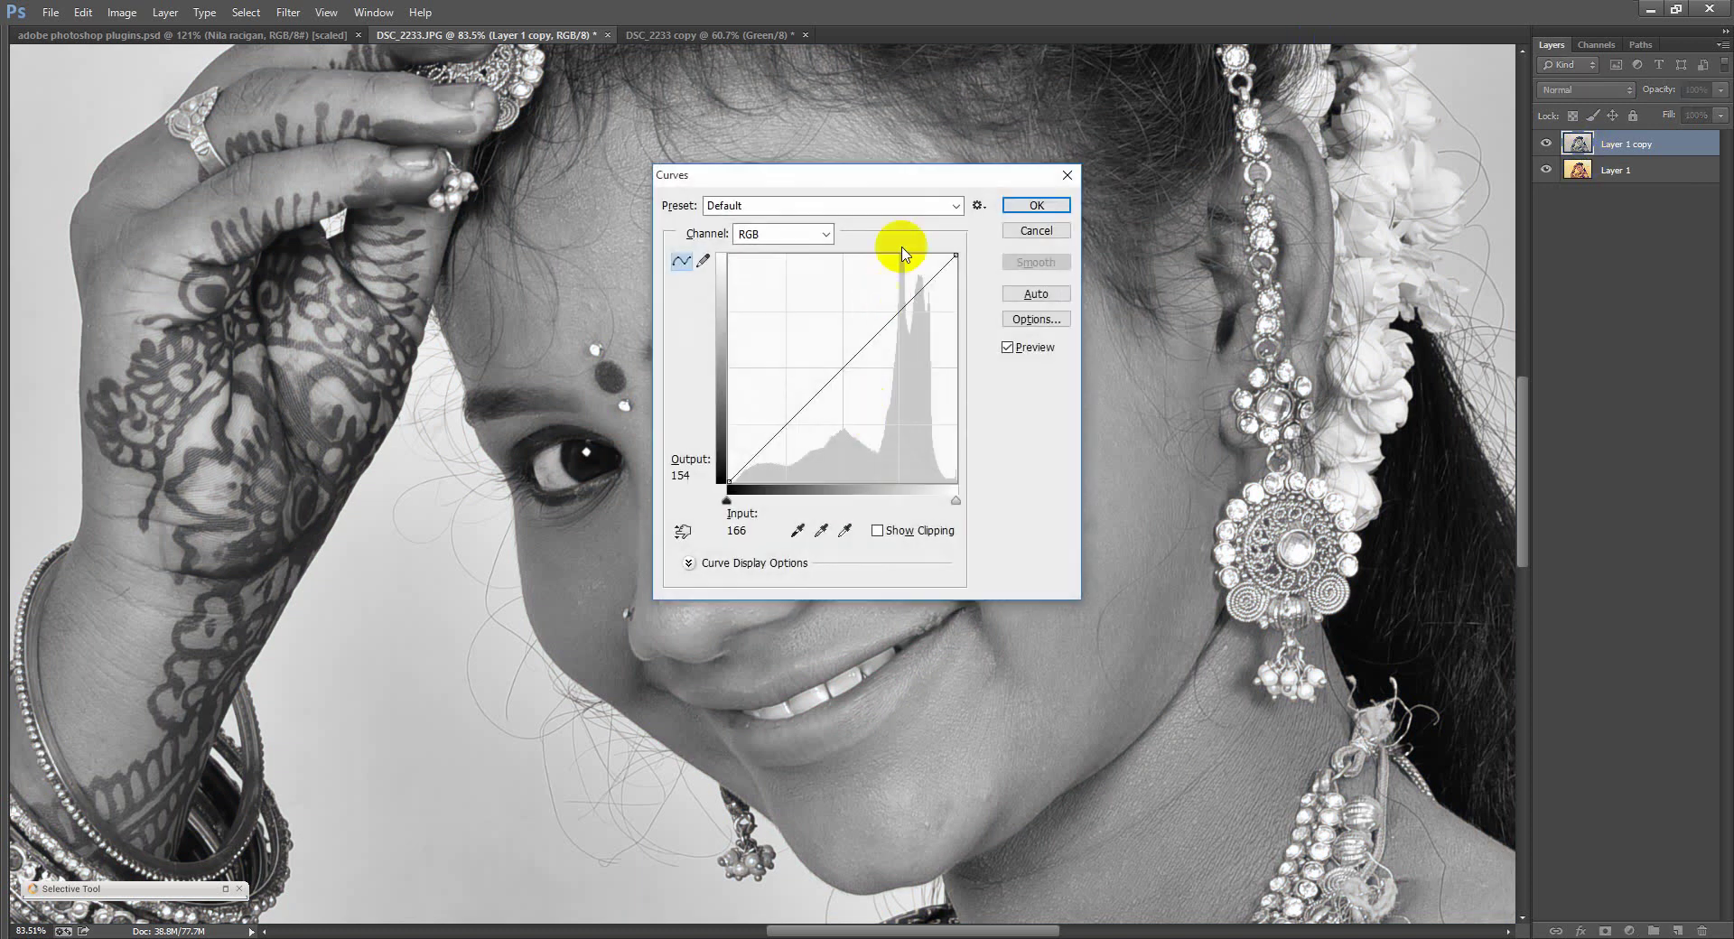
left_click_drag(940, 181, 1299, 421)
left_click_drag(1196, 583, 1192, 565)
left_click(1350, 452)
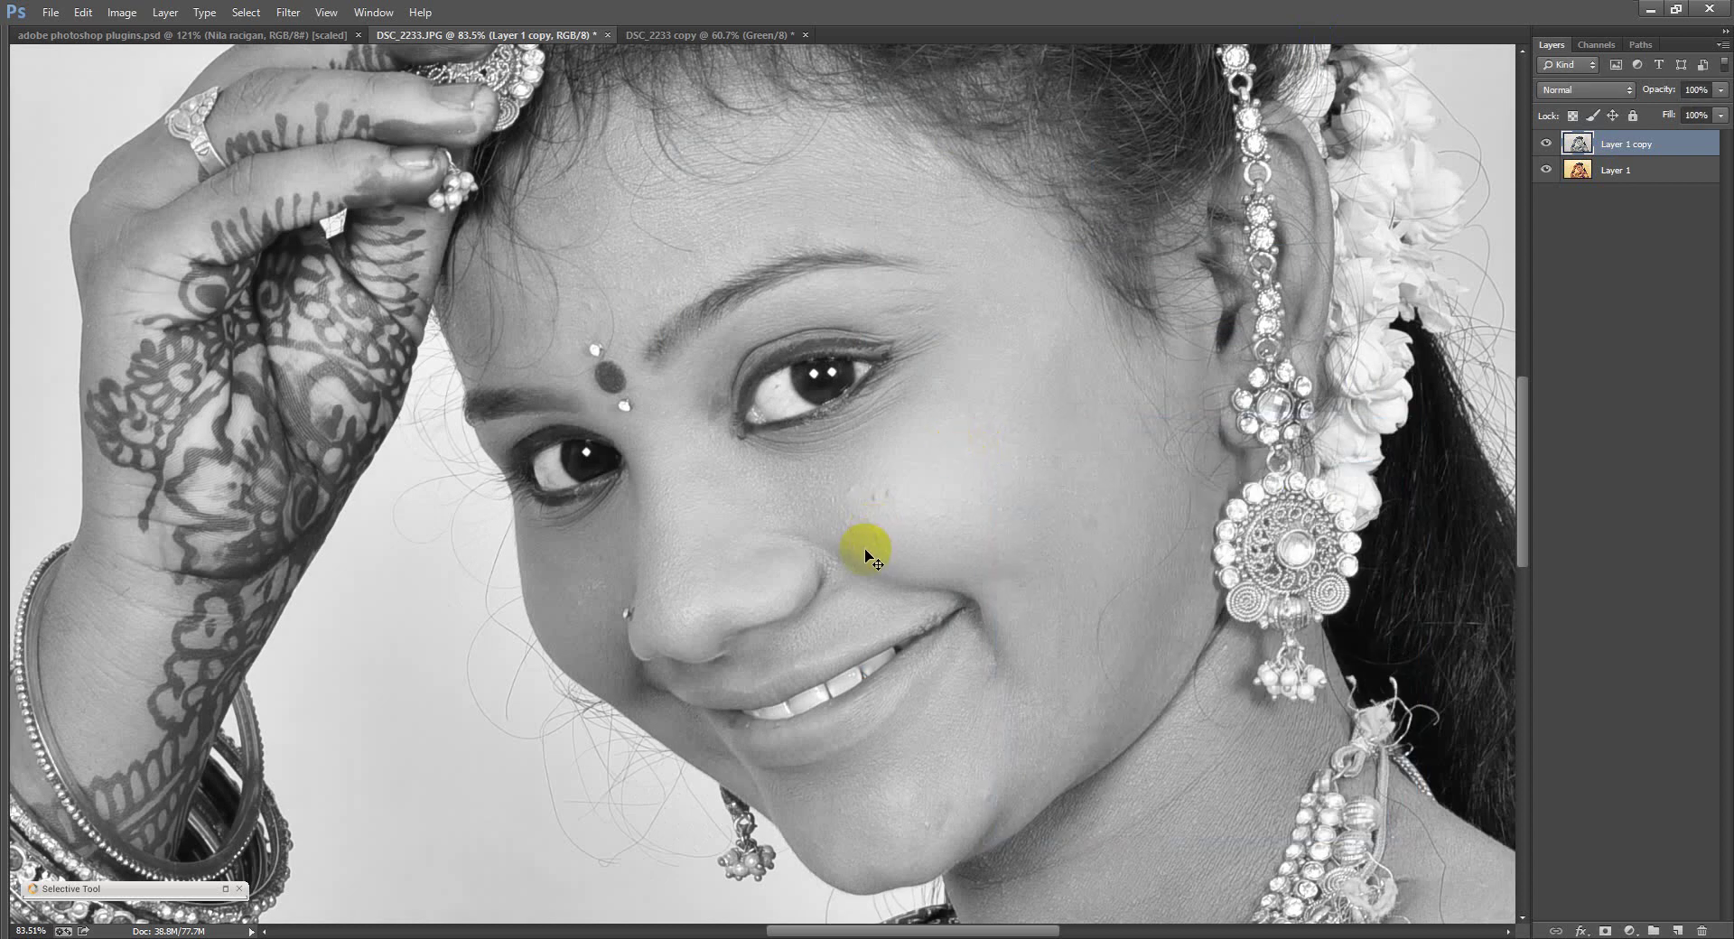
left_click(288, 13)
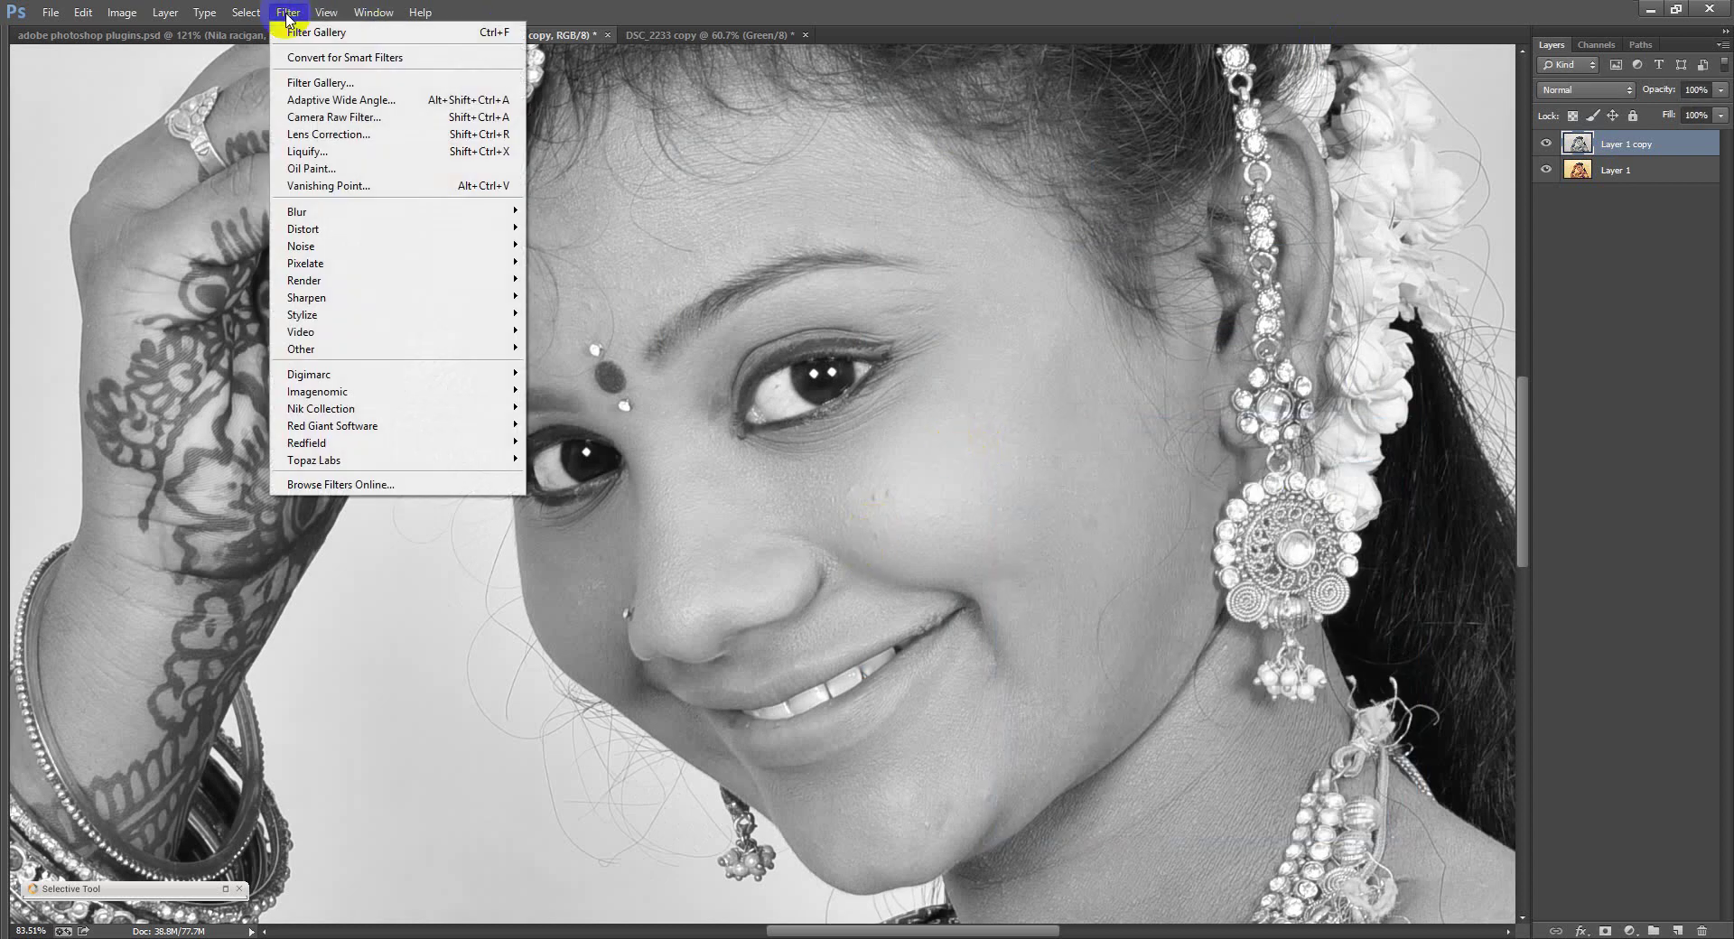
Step: Apply Oil Paint to Layer 1 copy with Cleanliness 5.2, Scale 0.1 and Shine 0
left_click(322, 175)
left_click(857, 498, "ctrl")
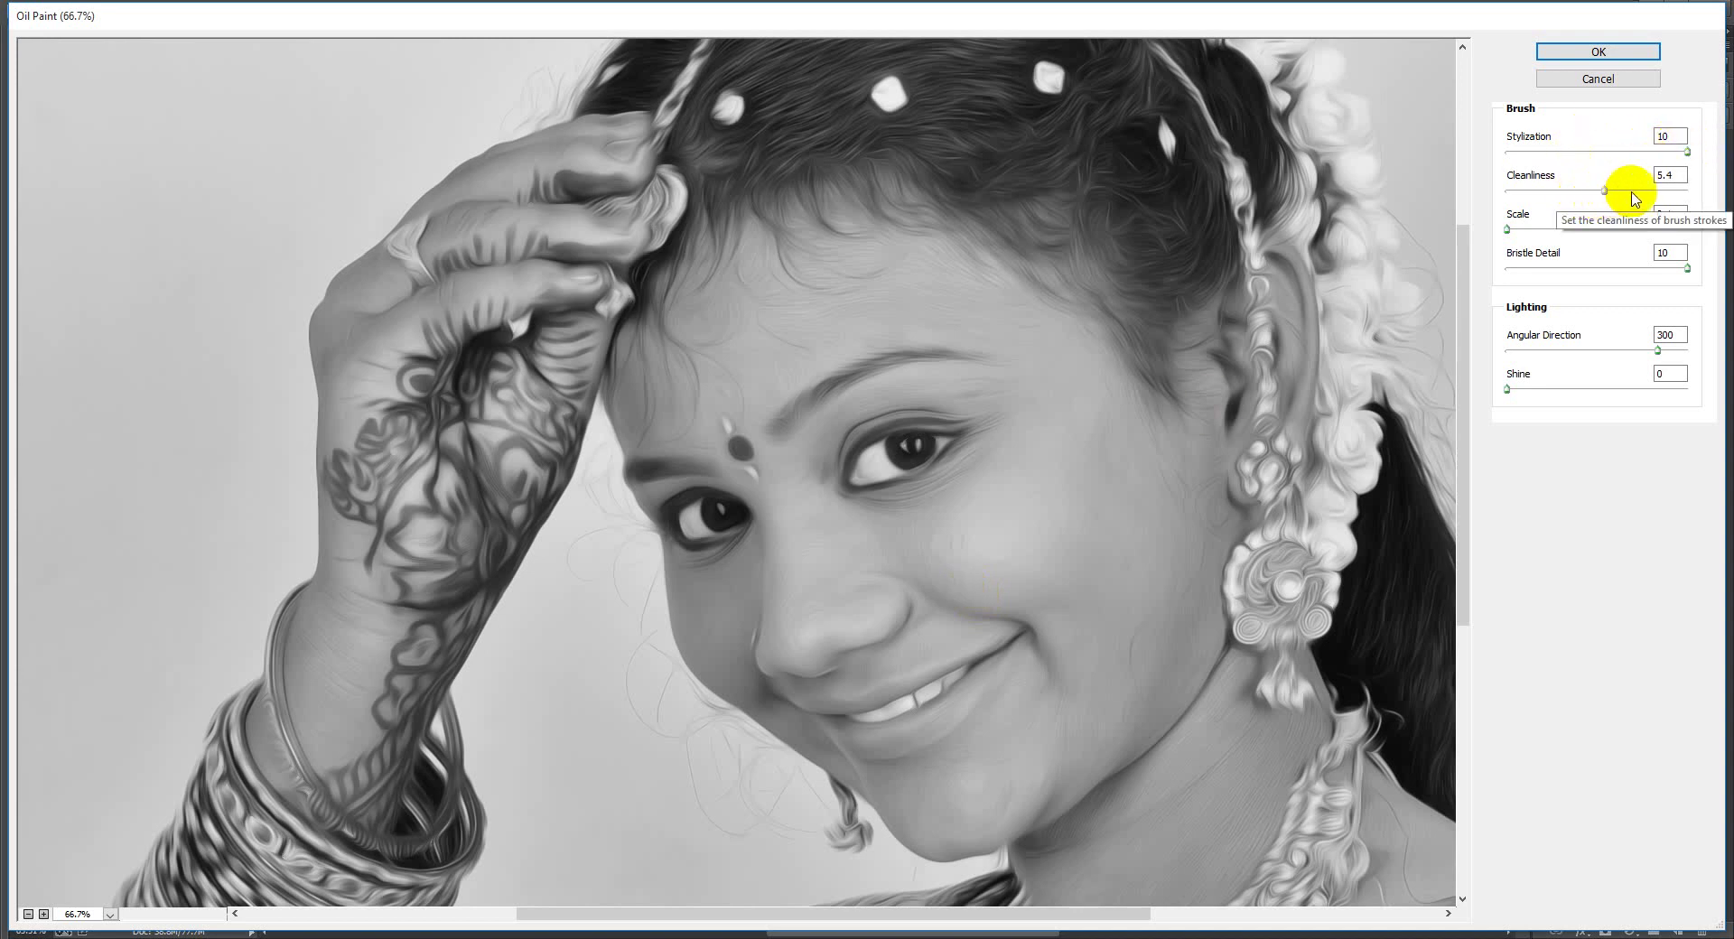
left_click_drag(1600, 191, 1567, 191)
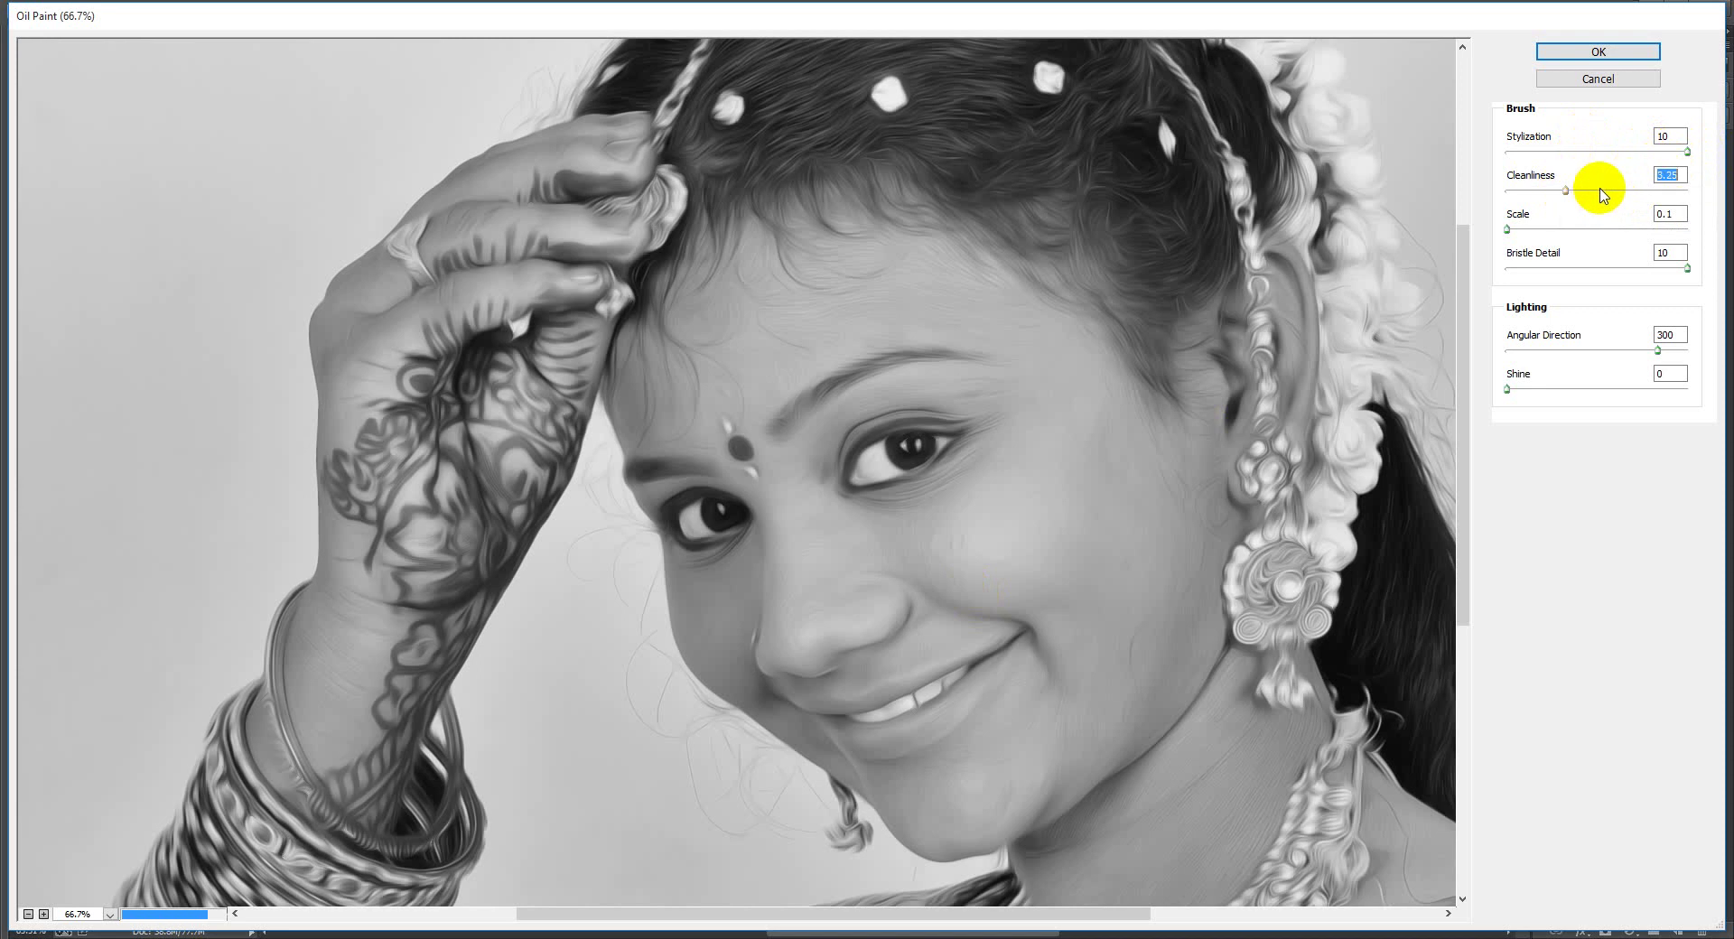
left_click(1600, 190)
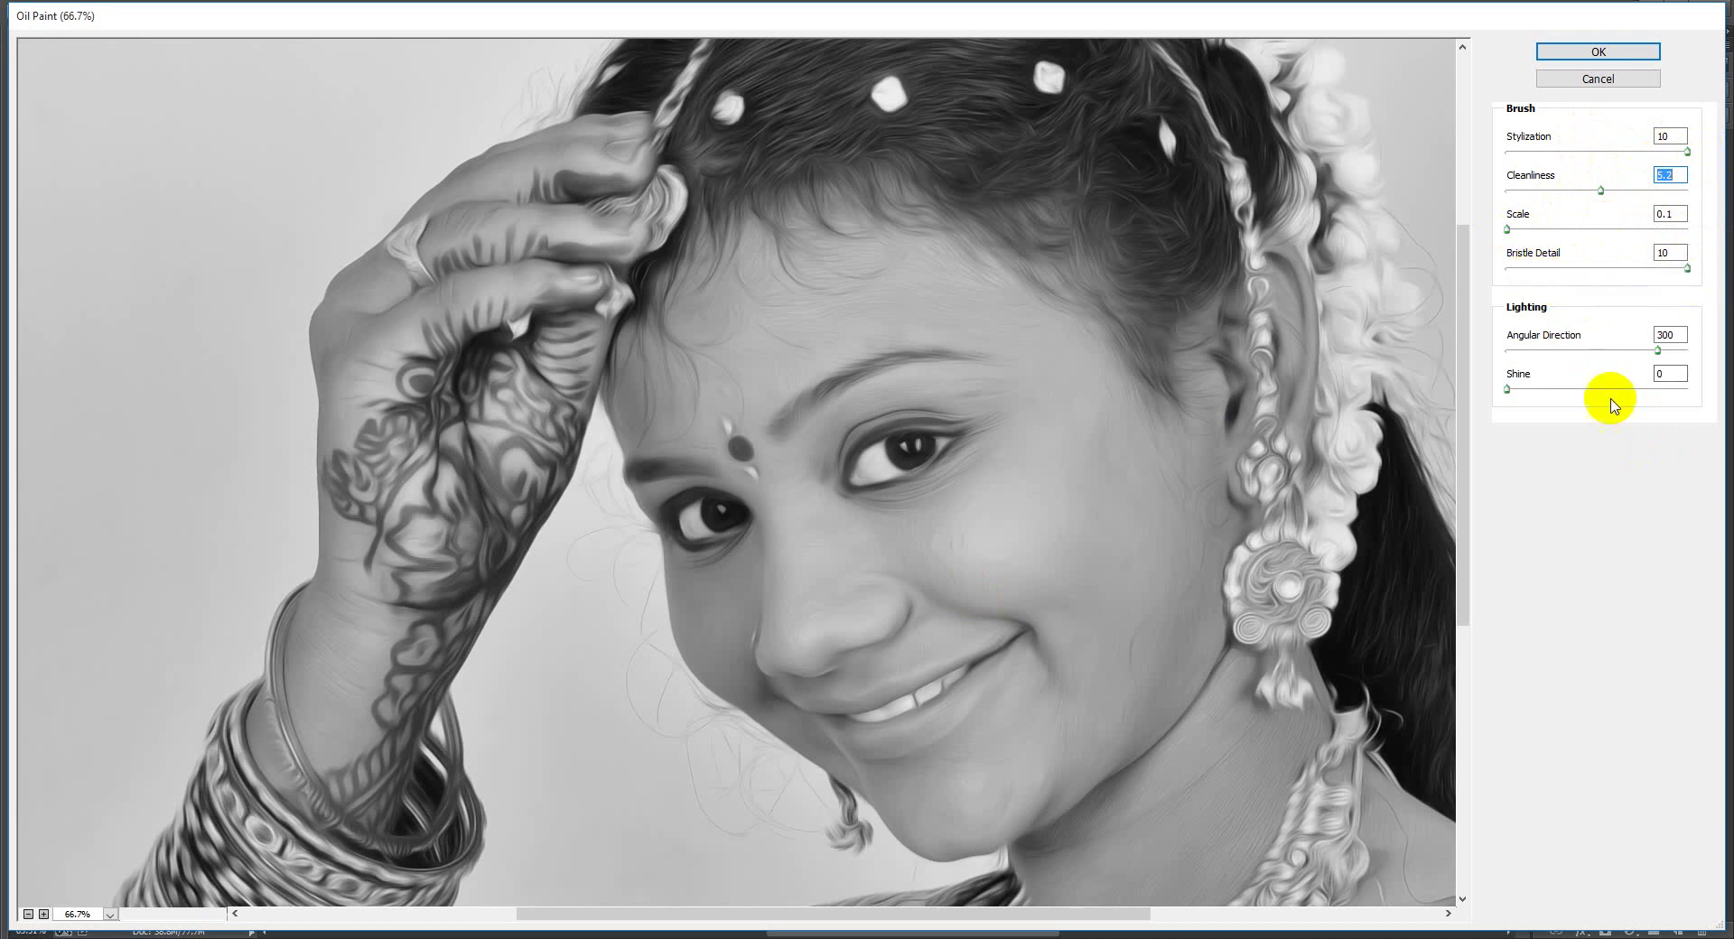
key("ctrl+plus")
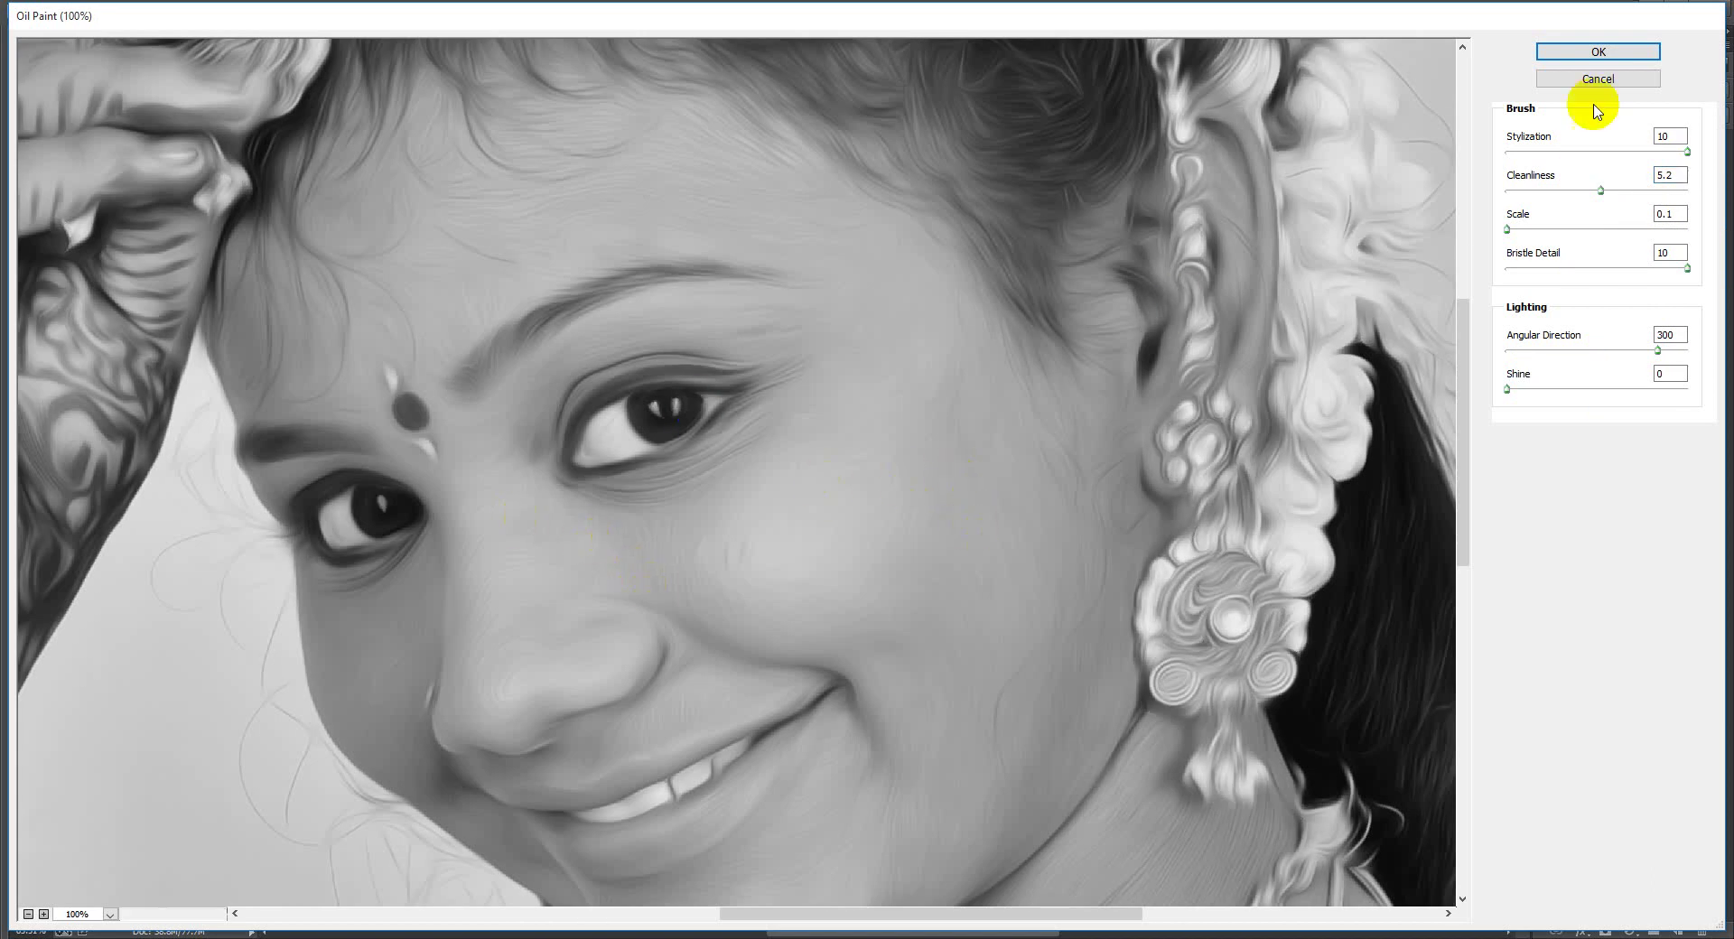
left_click(1607, 55)
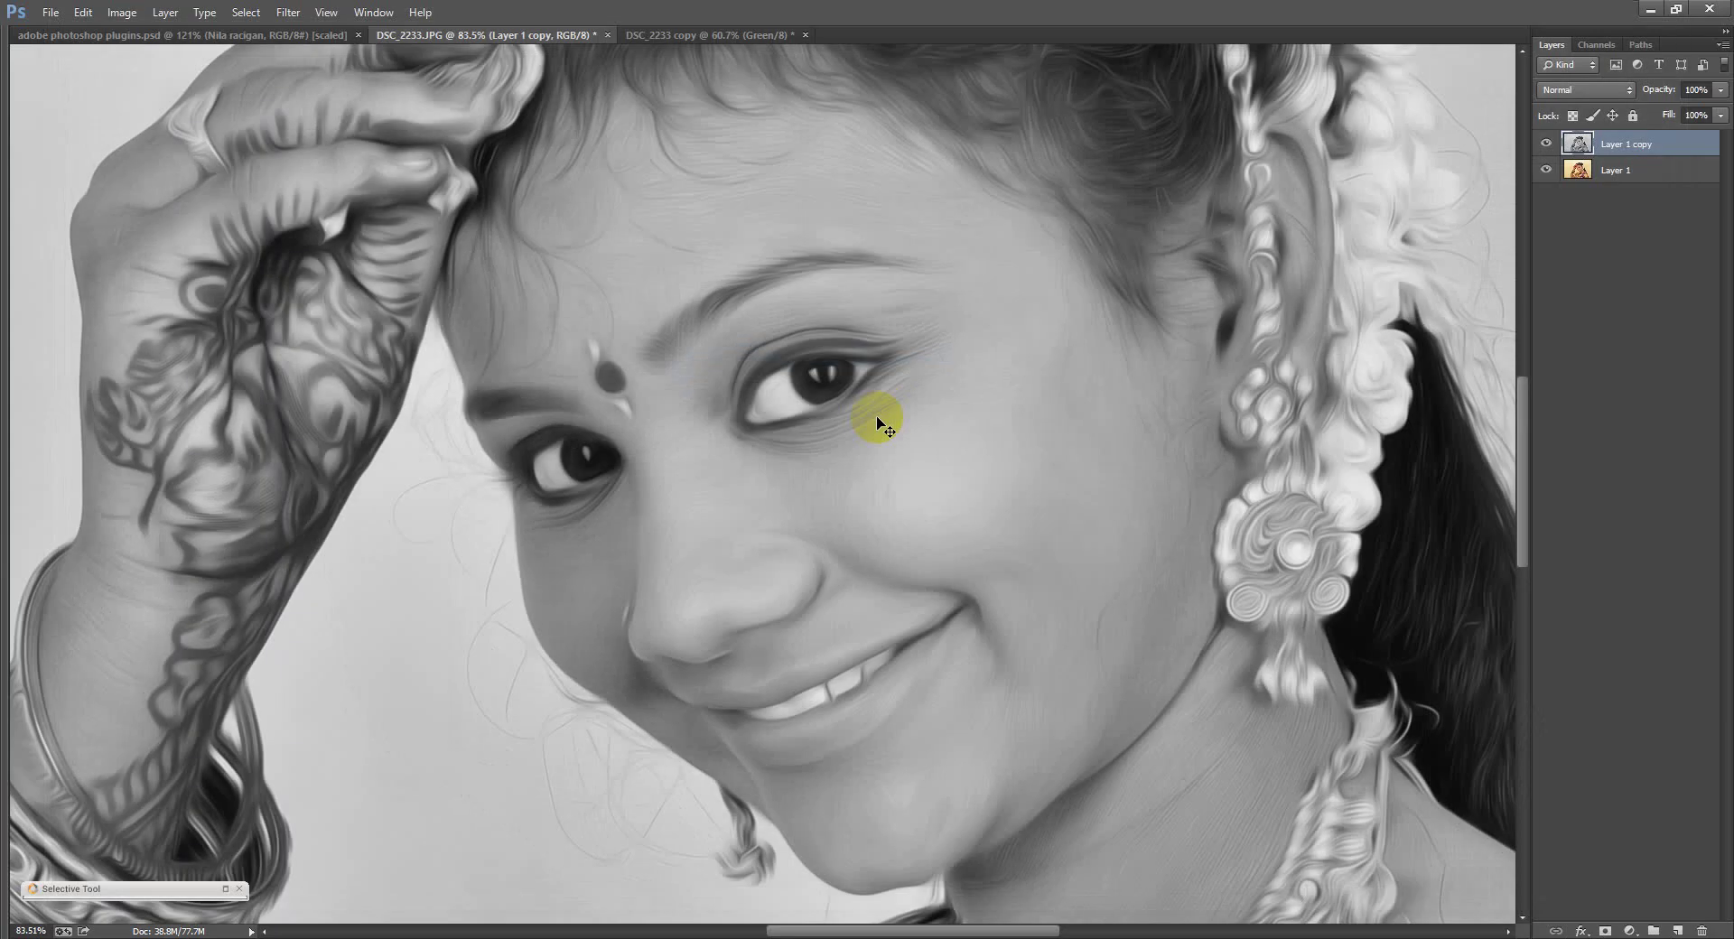
Step: Duplicate Layer 1 again and bring the new Layer 1 copy 2 to the top of the stack
left_click(1629, 174)
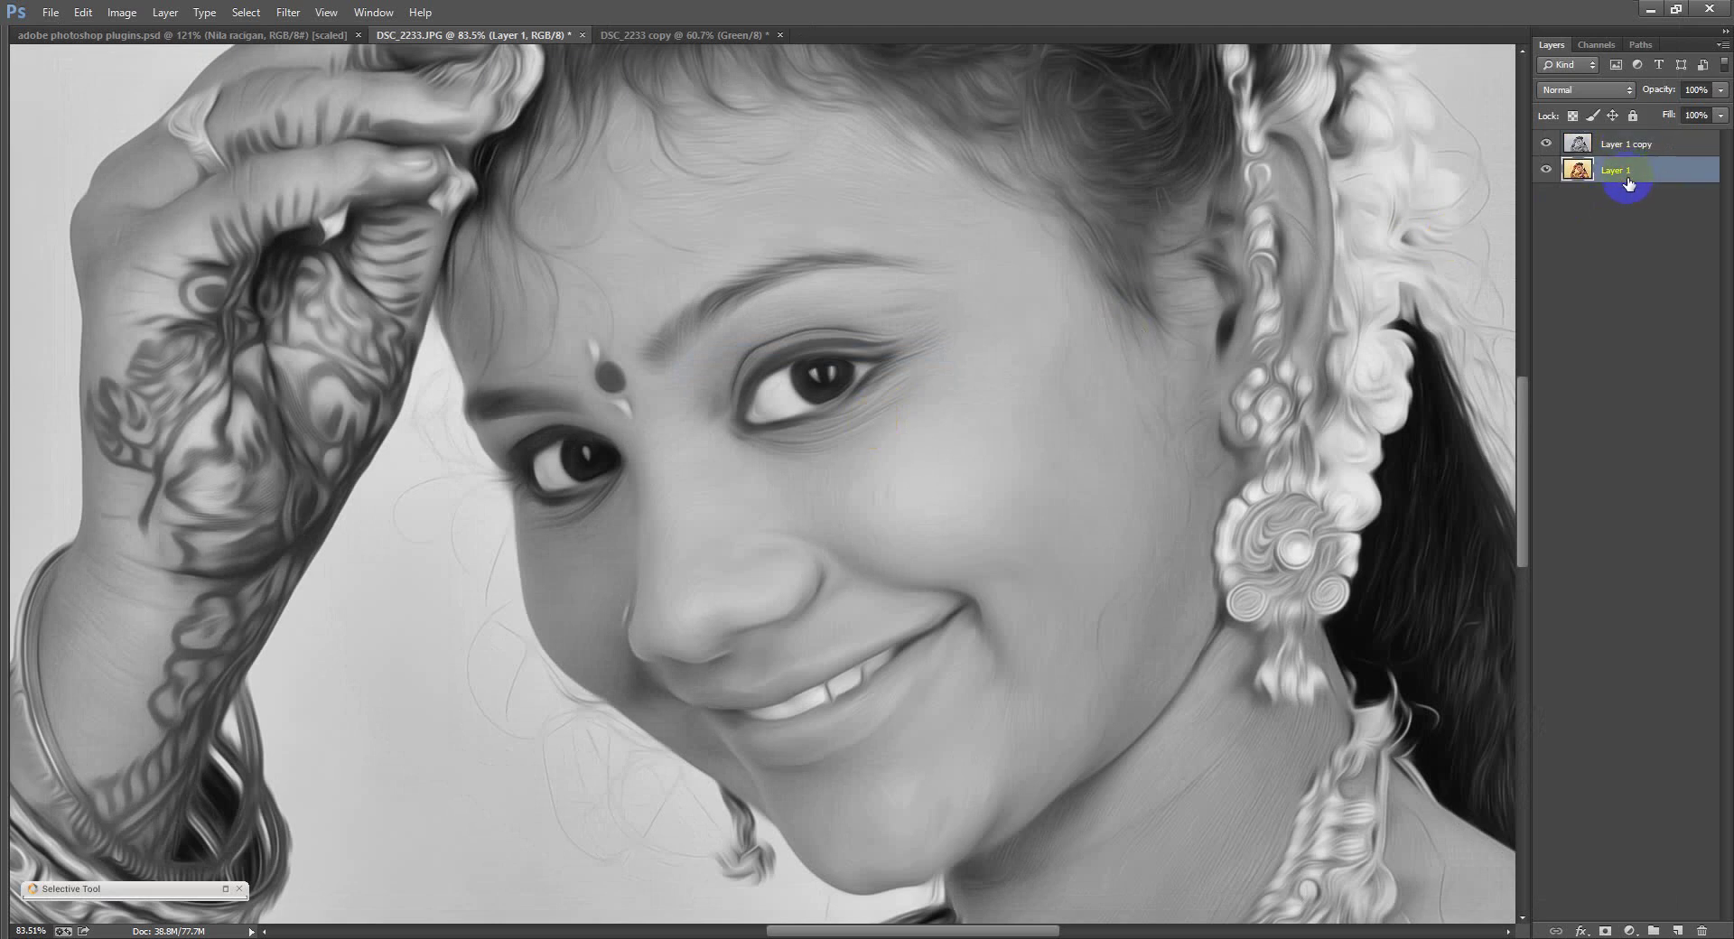
key("ctrl+j")
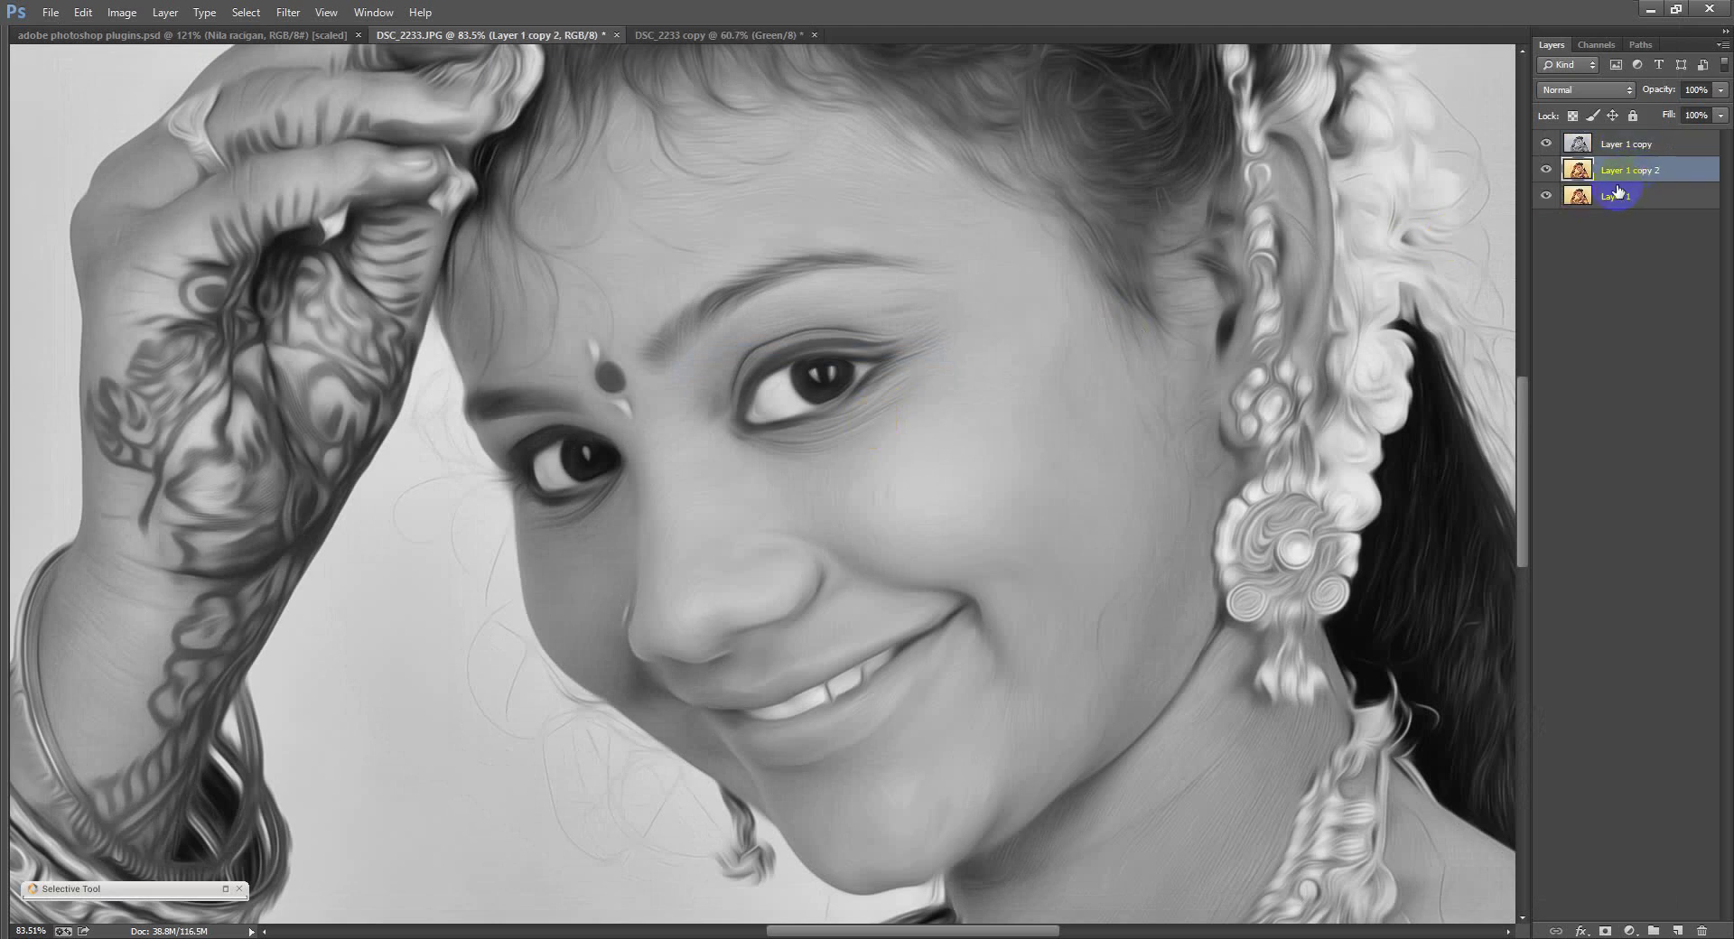
key("ctrl+bracketright")
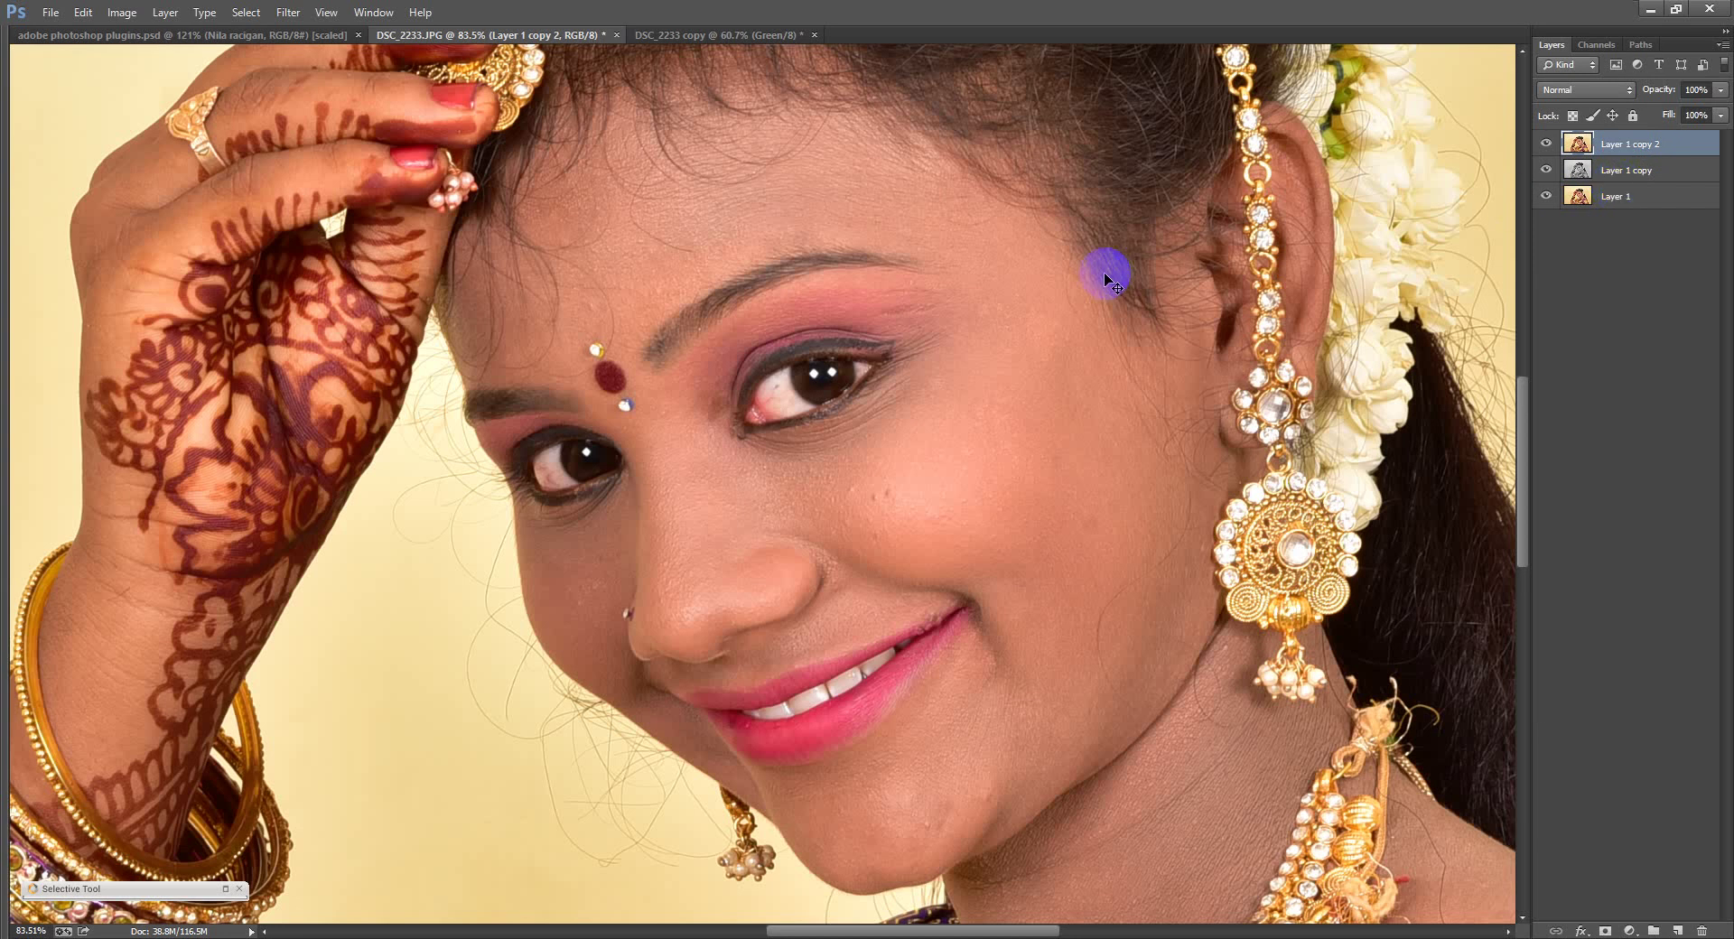
left_click(281, 13)
mouse_move(385, 444)
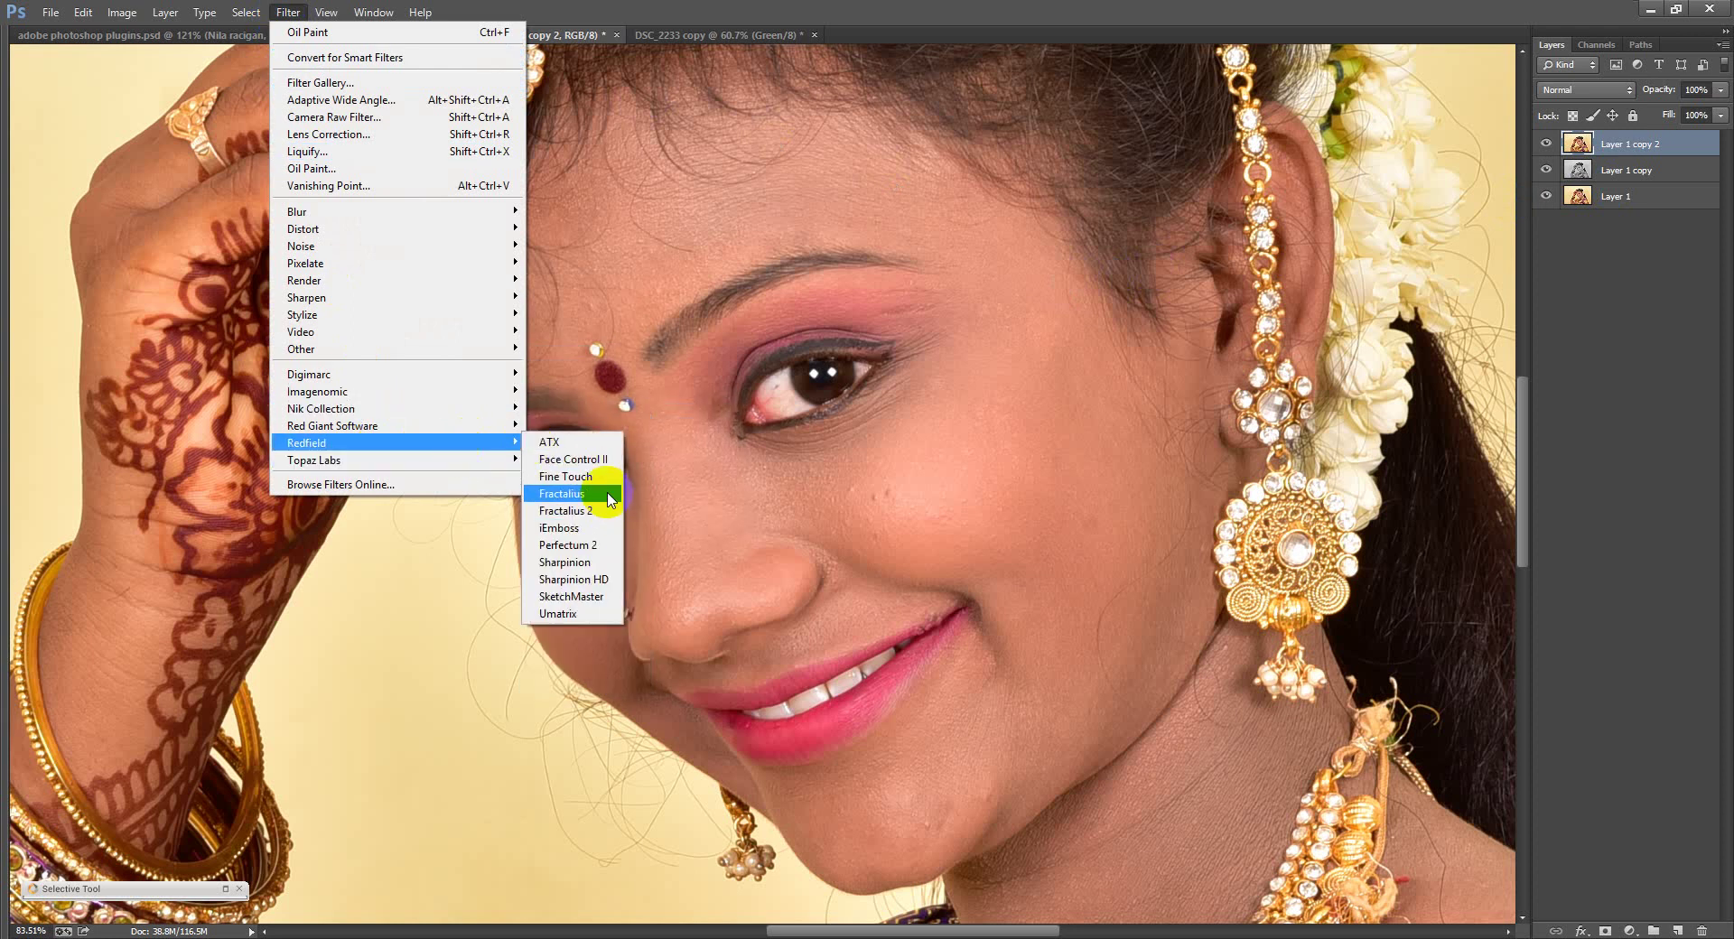
Step: Run Redfield Fractalius on Layer 1 copy 2, keeping the #Last Used preset
left_click(612, 500)
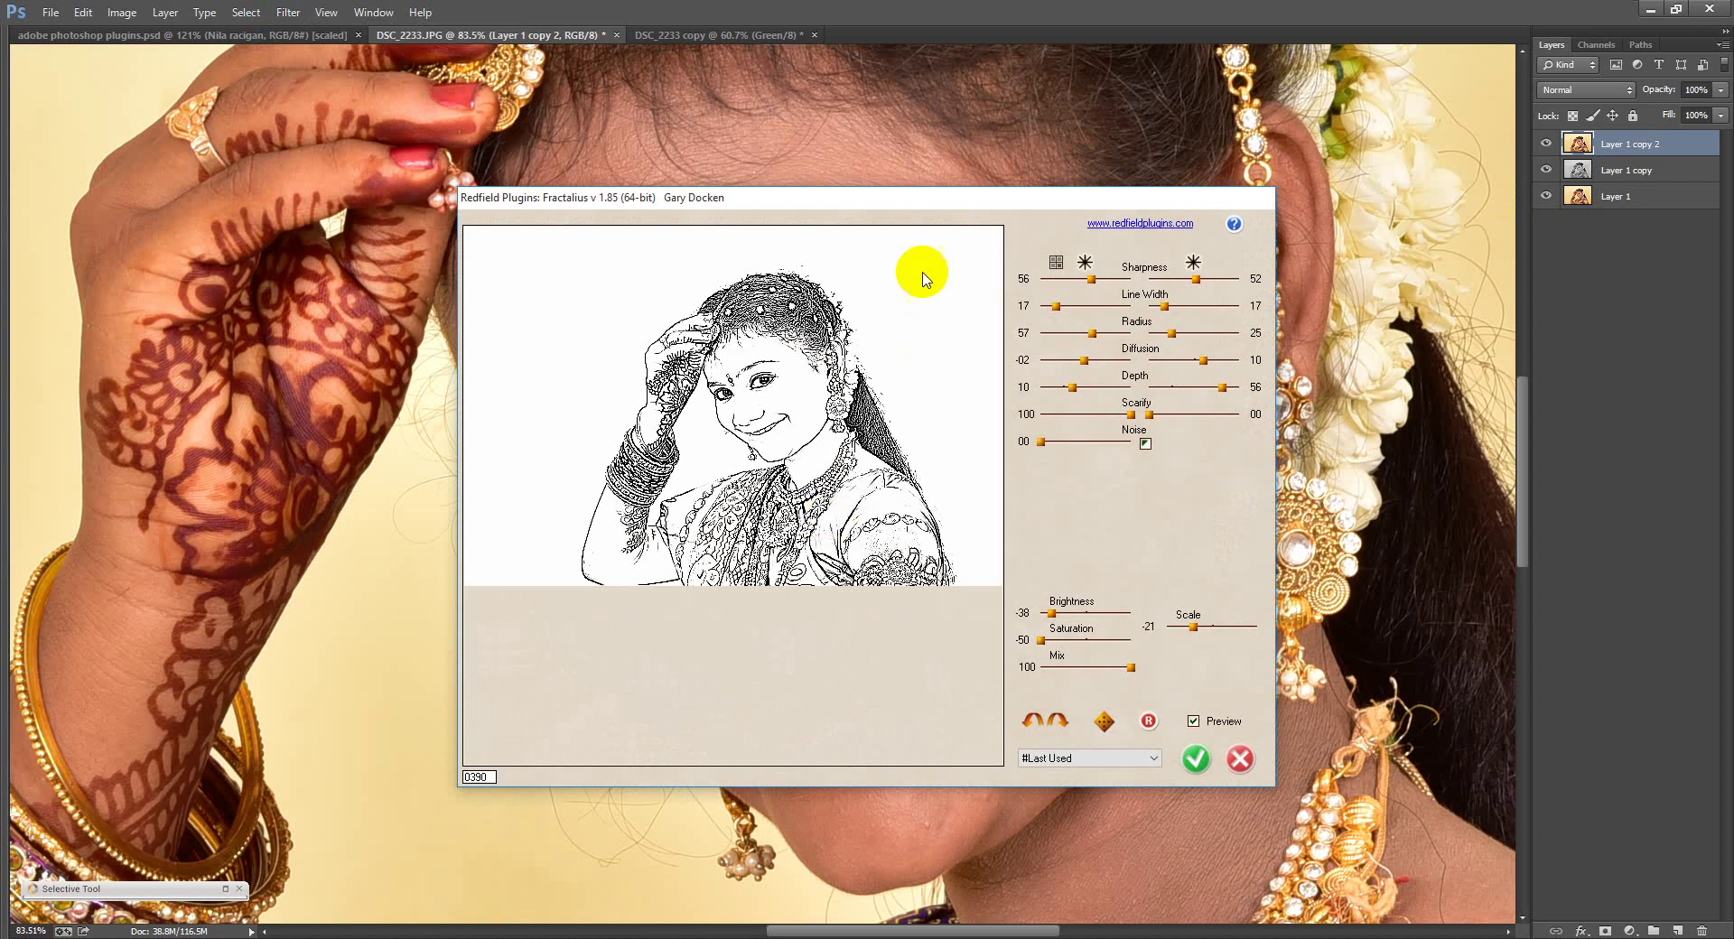
left_click_drag(912, 203, 732, 208)
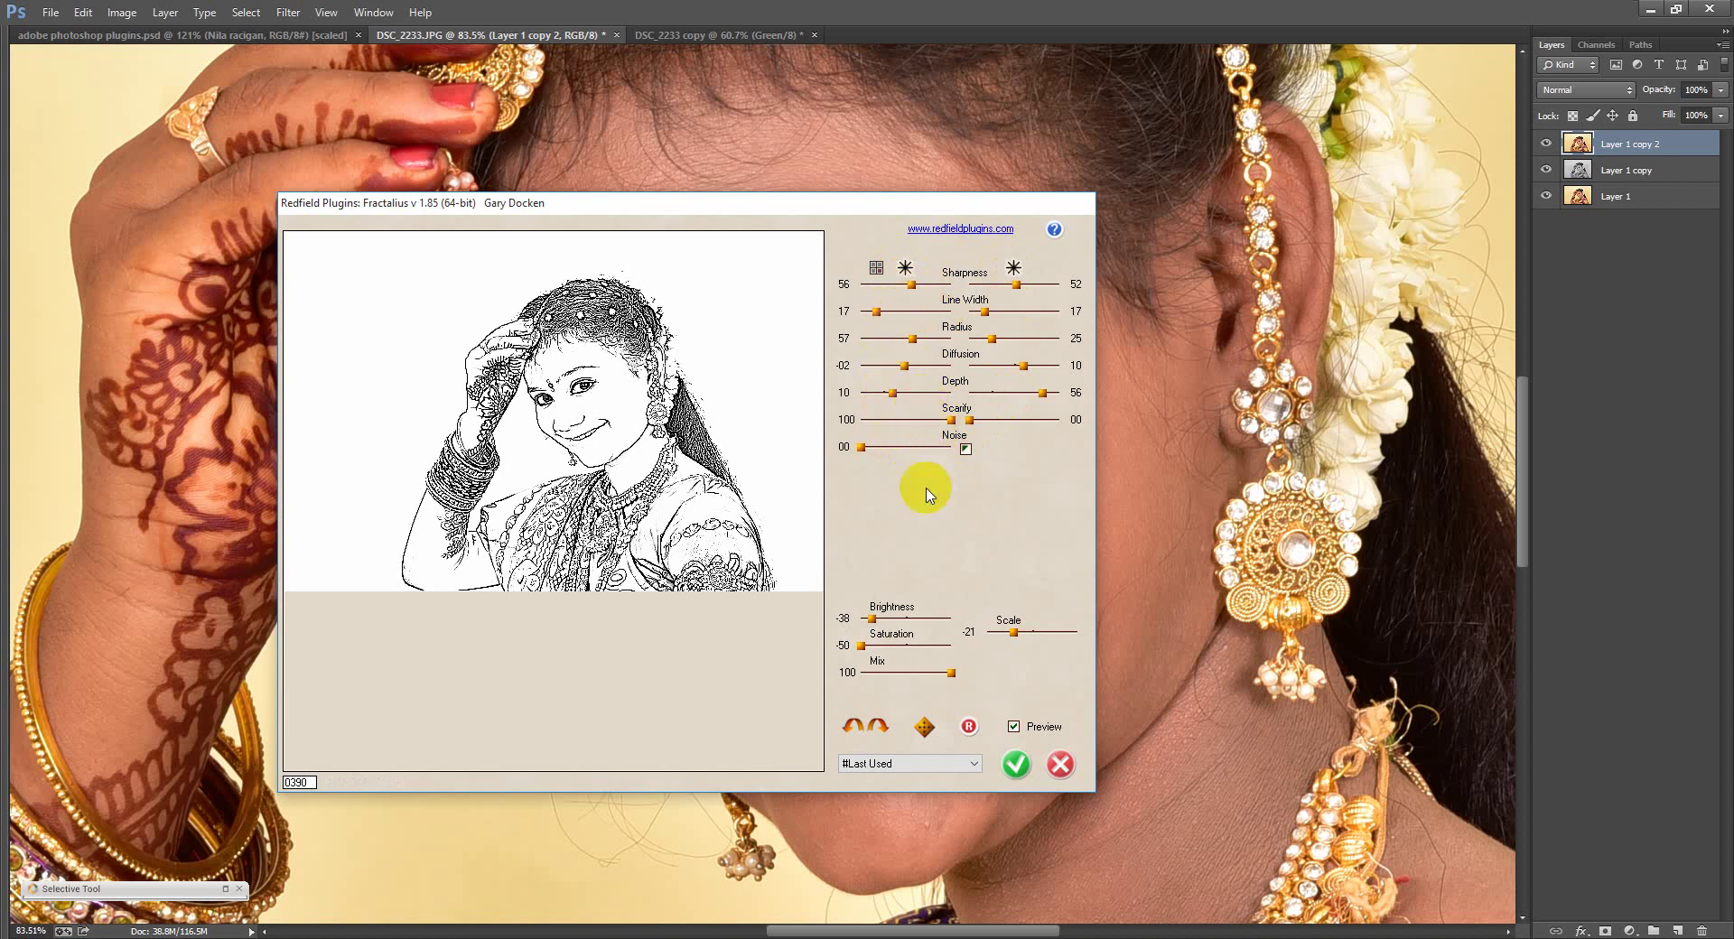
left_click(945, 764)
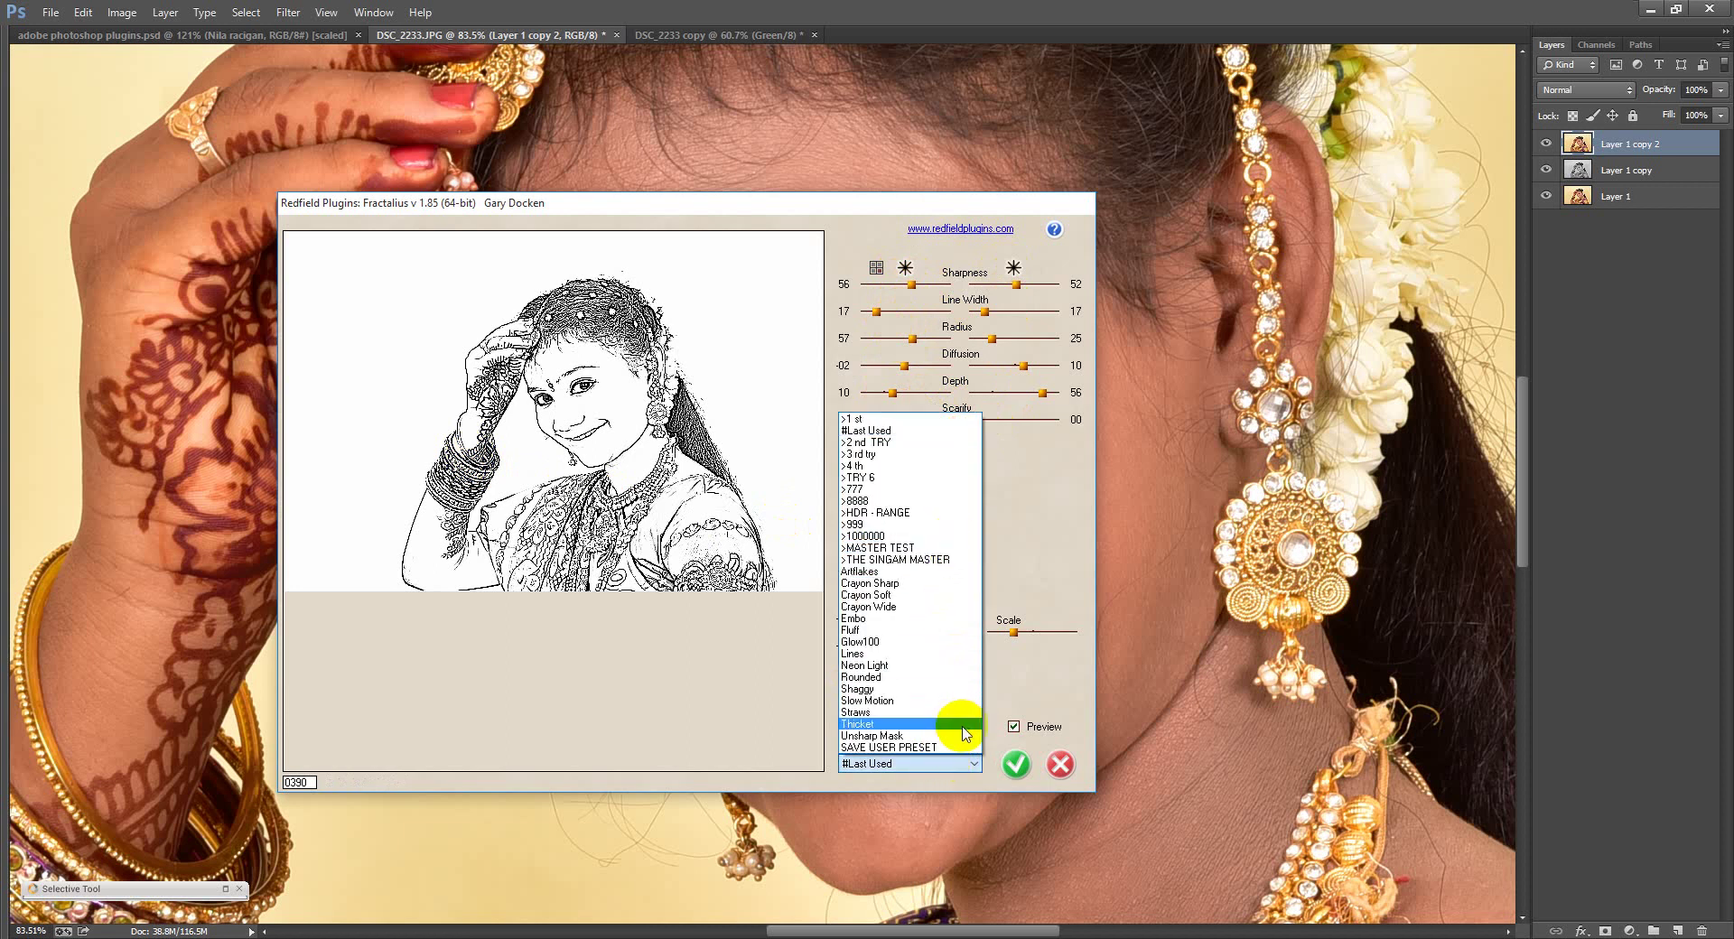
left_click(1037, 540)
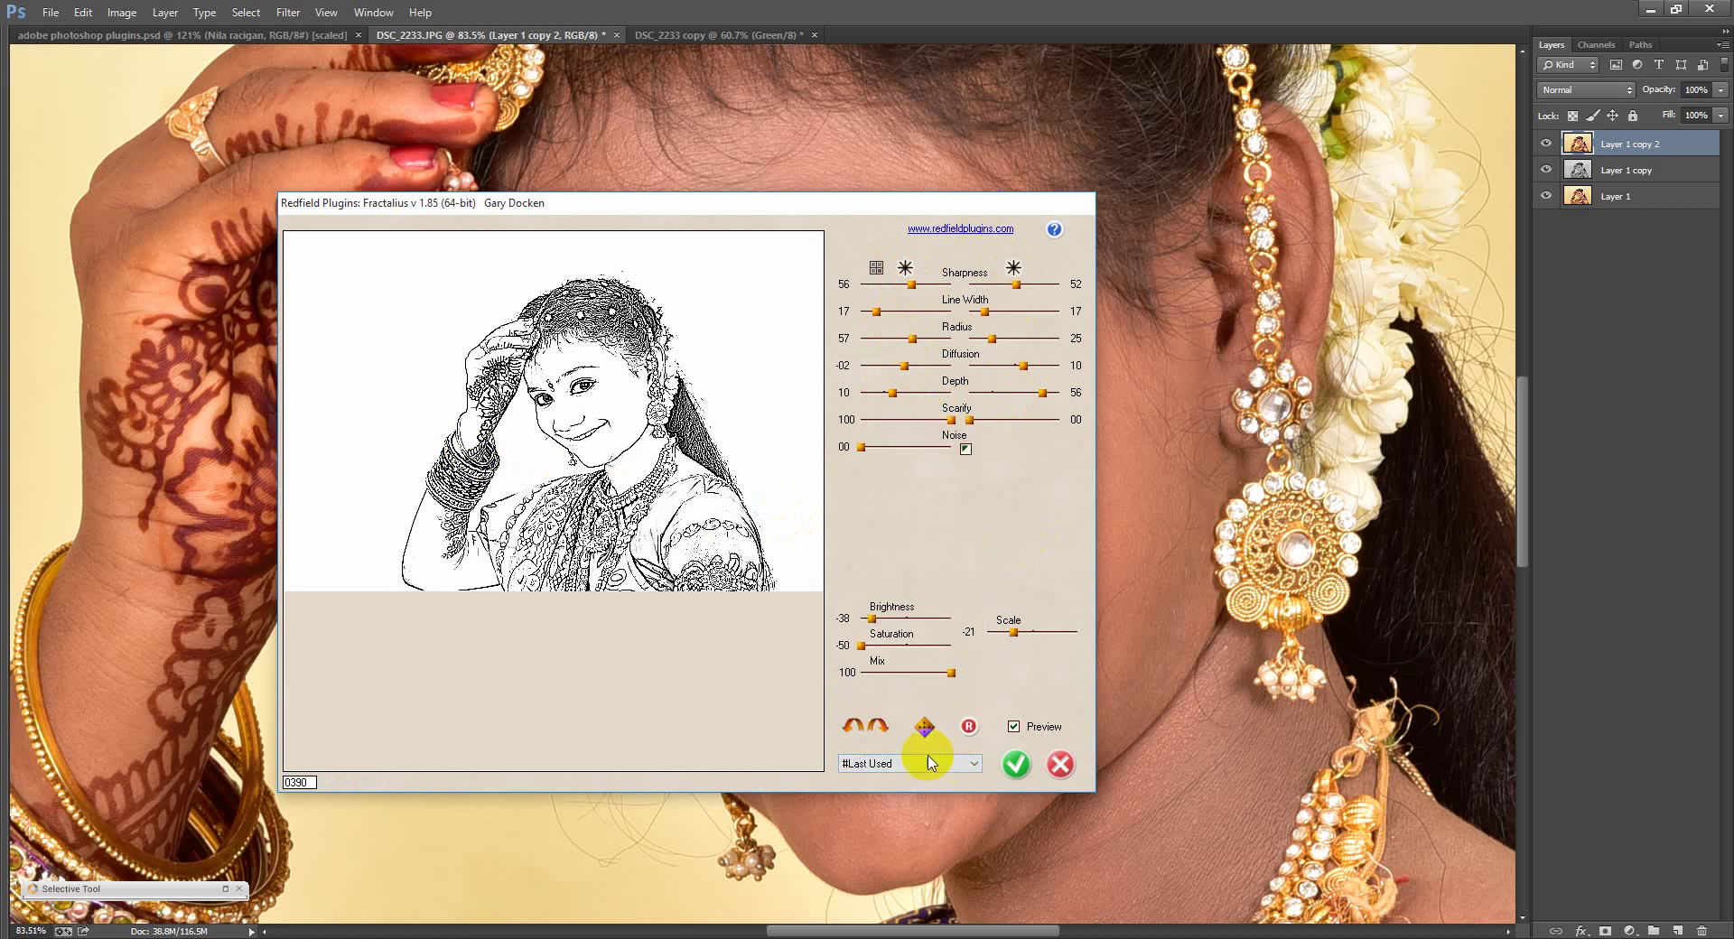
left_click(902, 764)
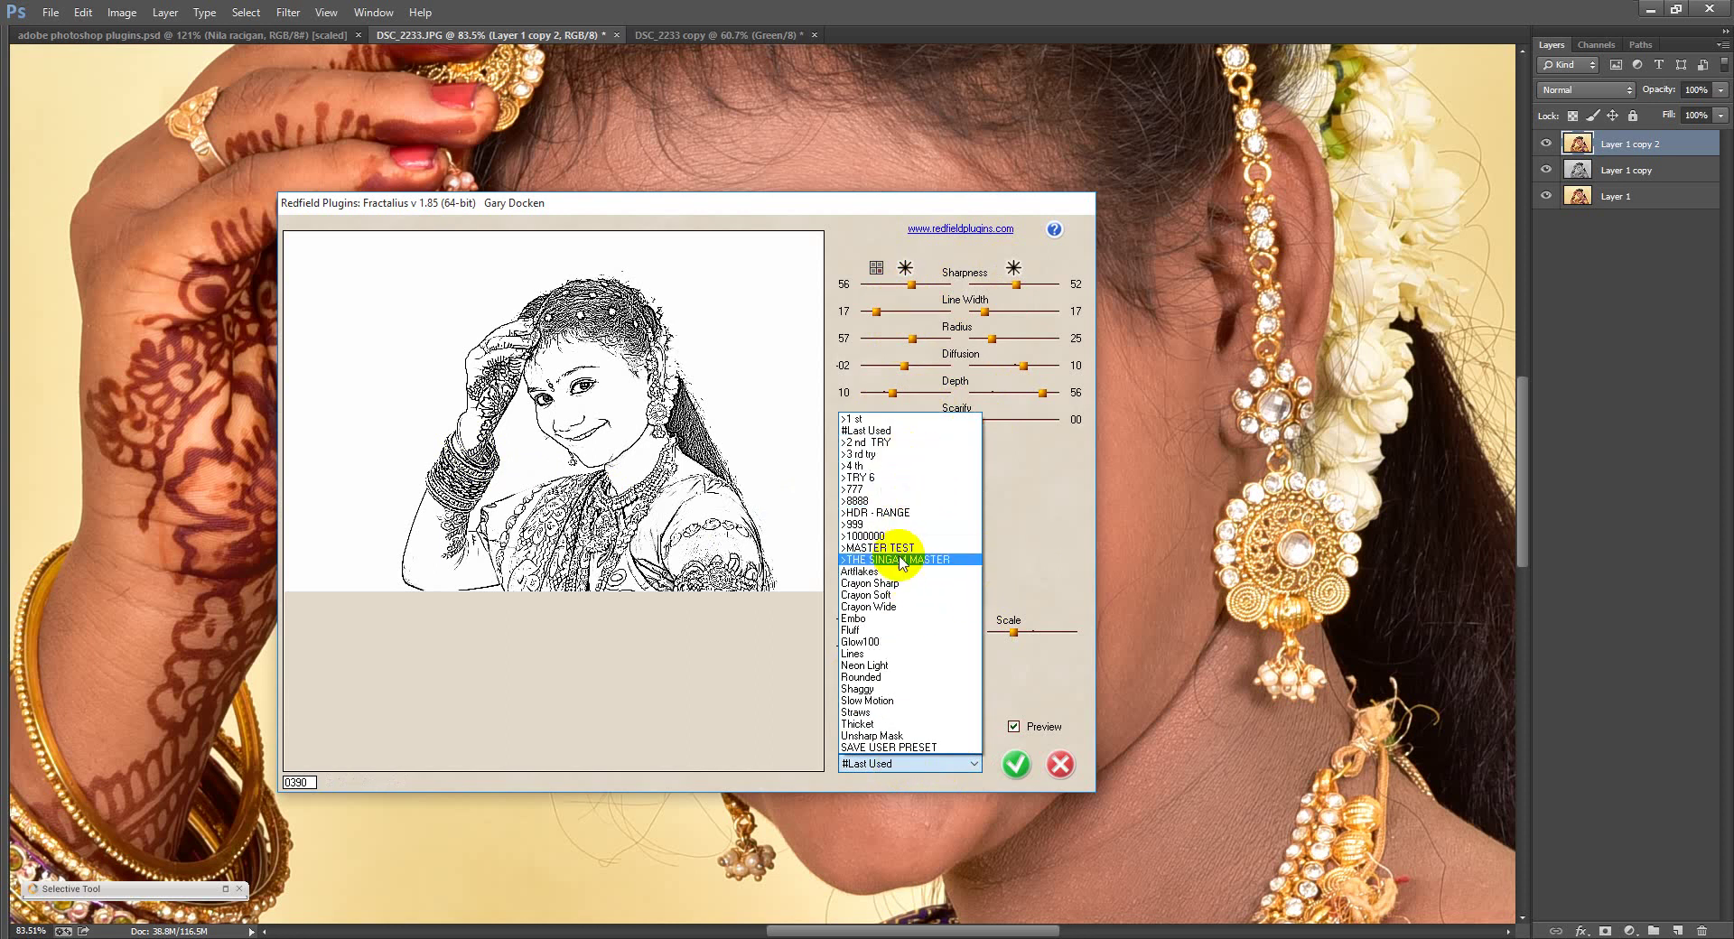
left_click(1037, 553)
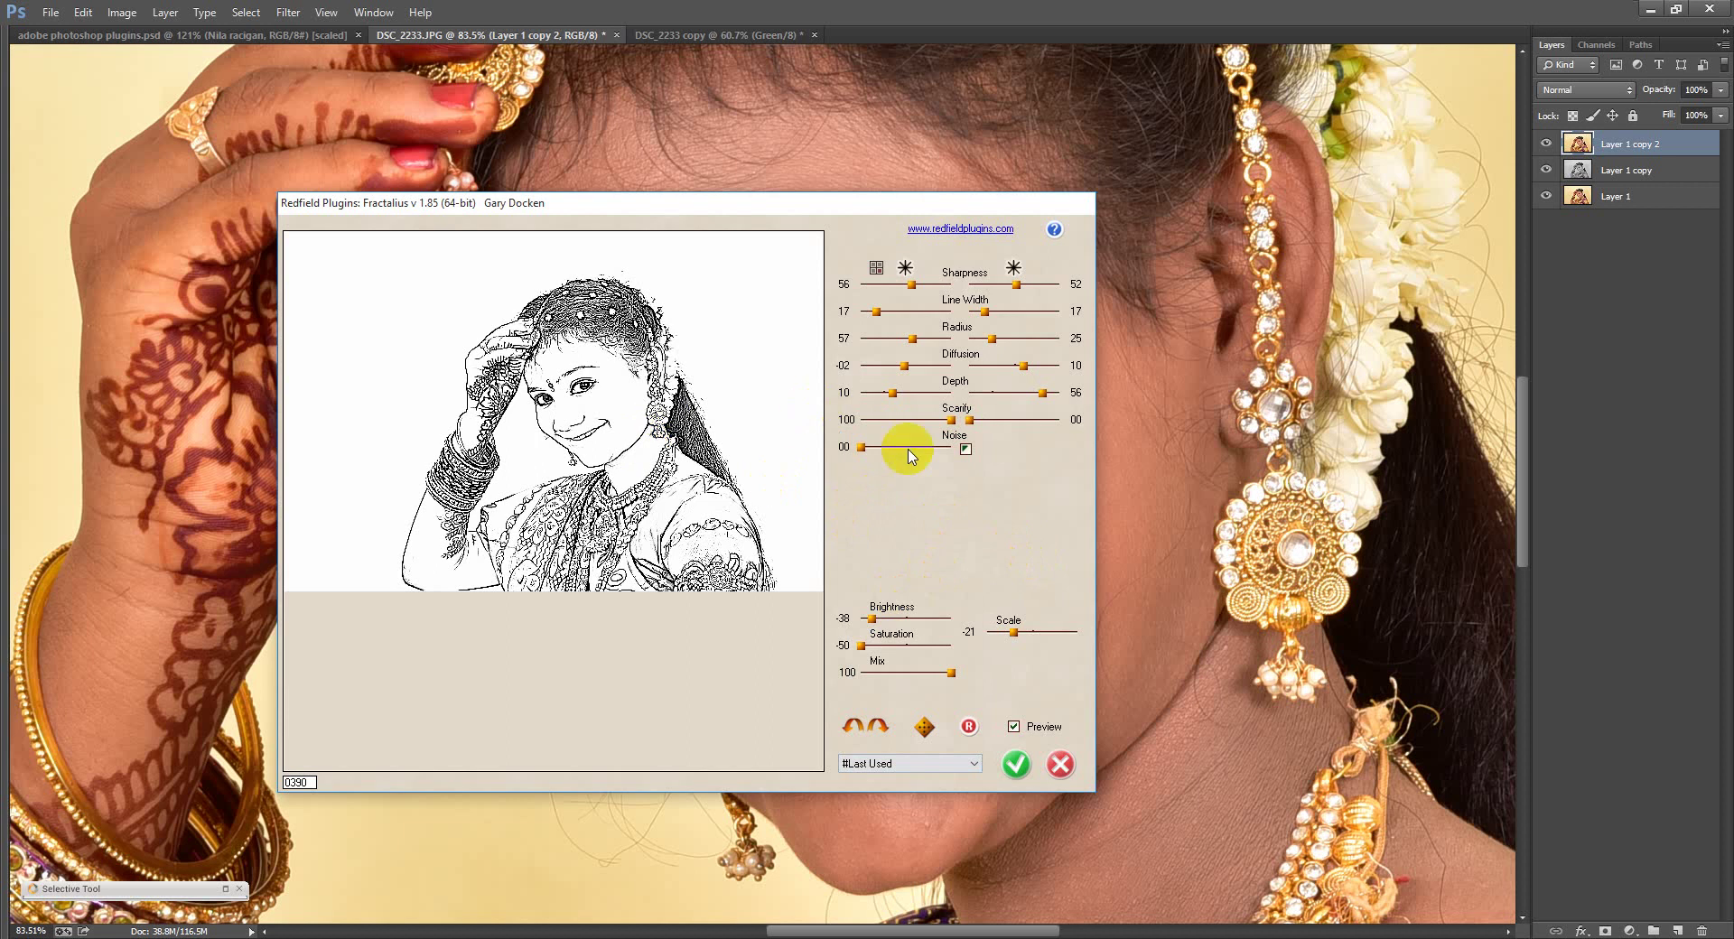
left_click(1015, 764)
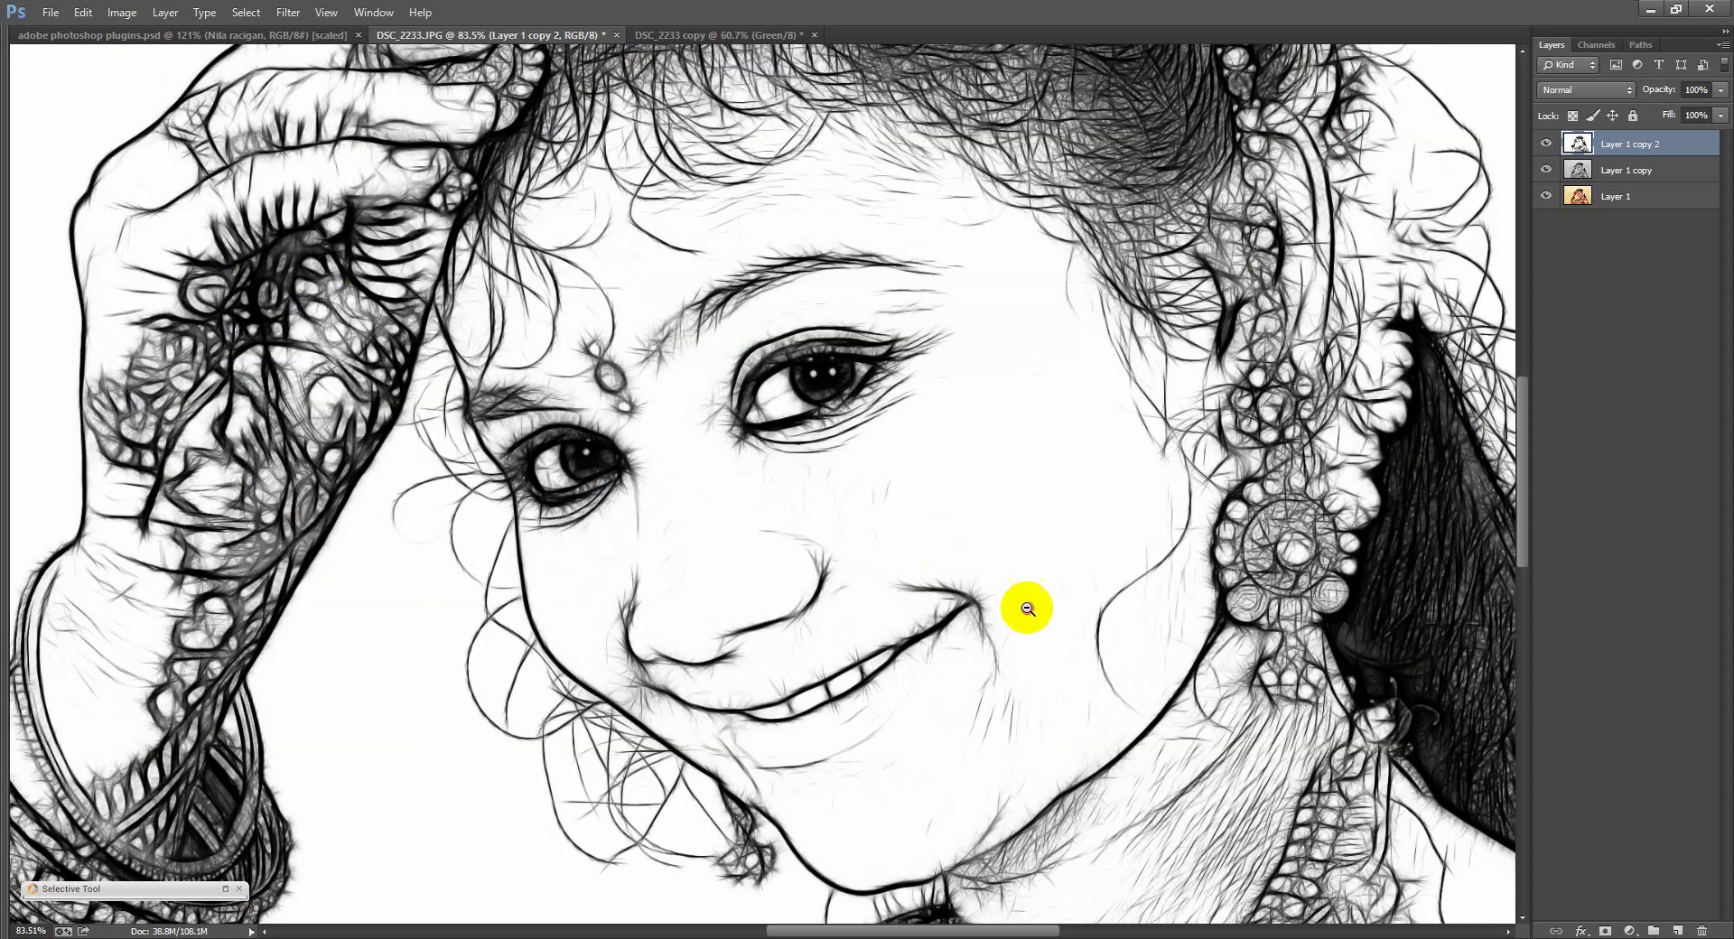
Step: Toggle Layer 1 copy 2's visibility to compare, then drag Layer 1 copy above it
scroll(993, 578, "down", 5)
scroll(820, 522, "up", 3)
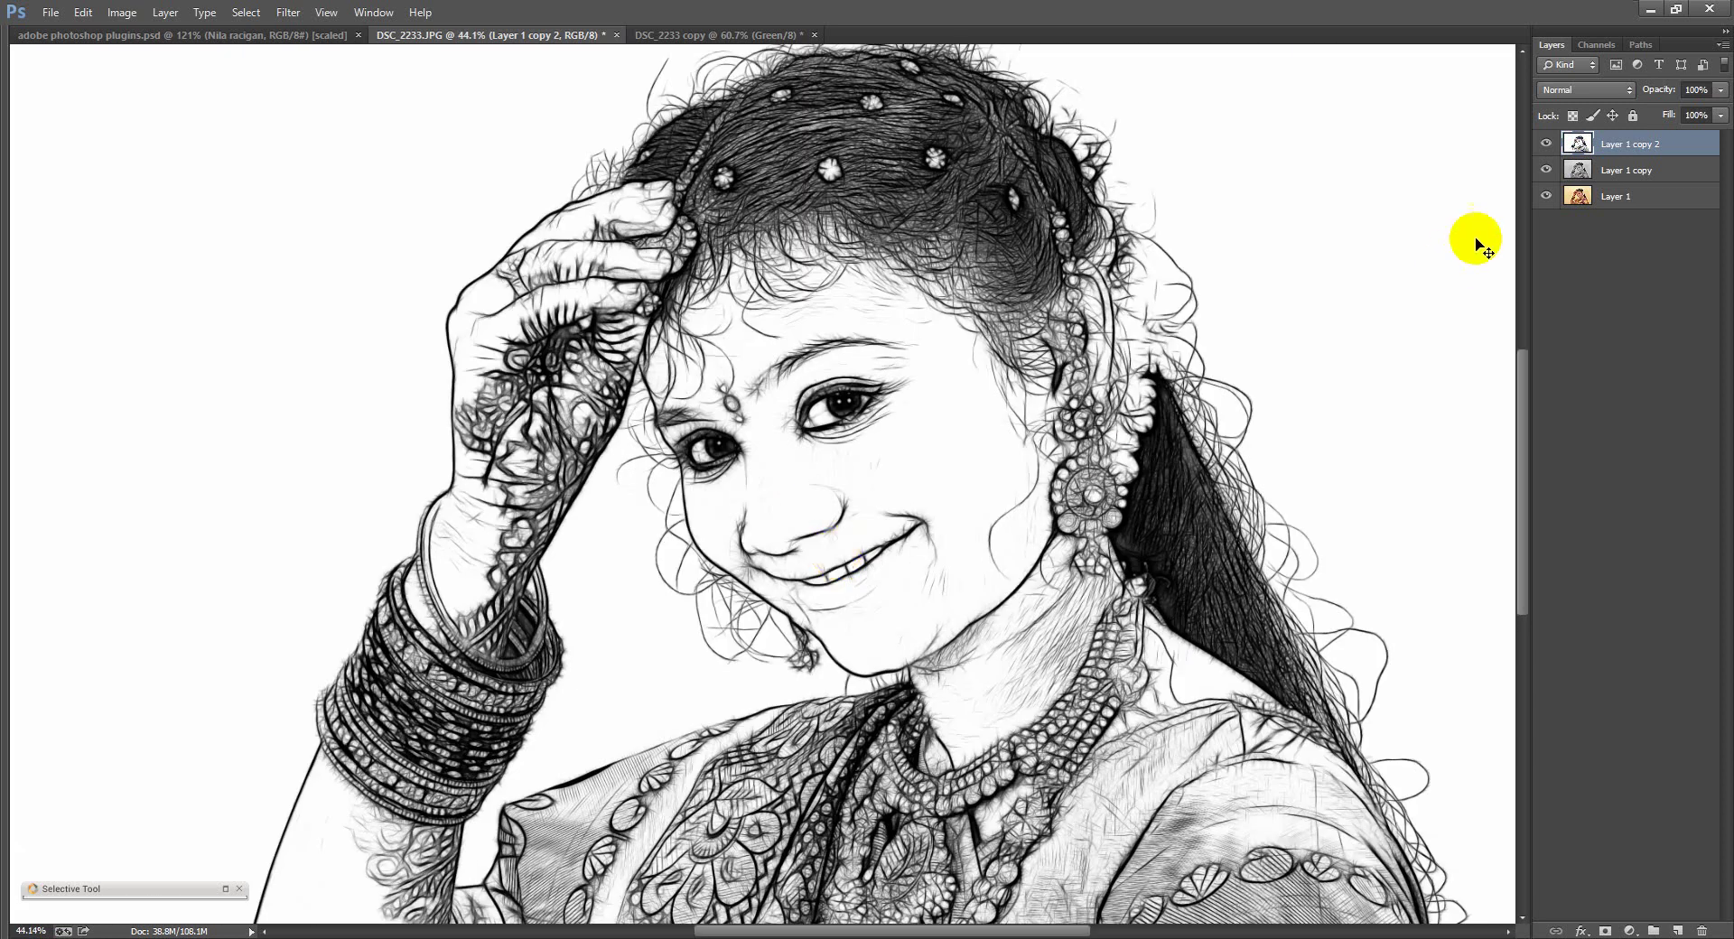
left_click(1545, 144)
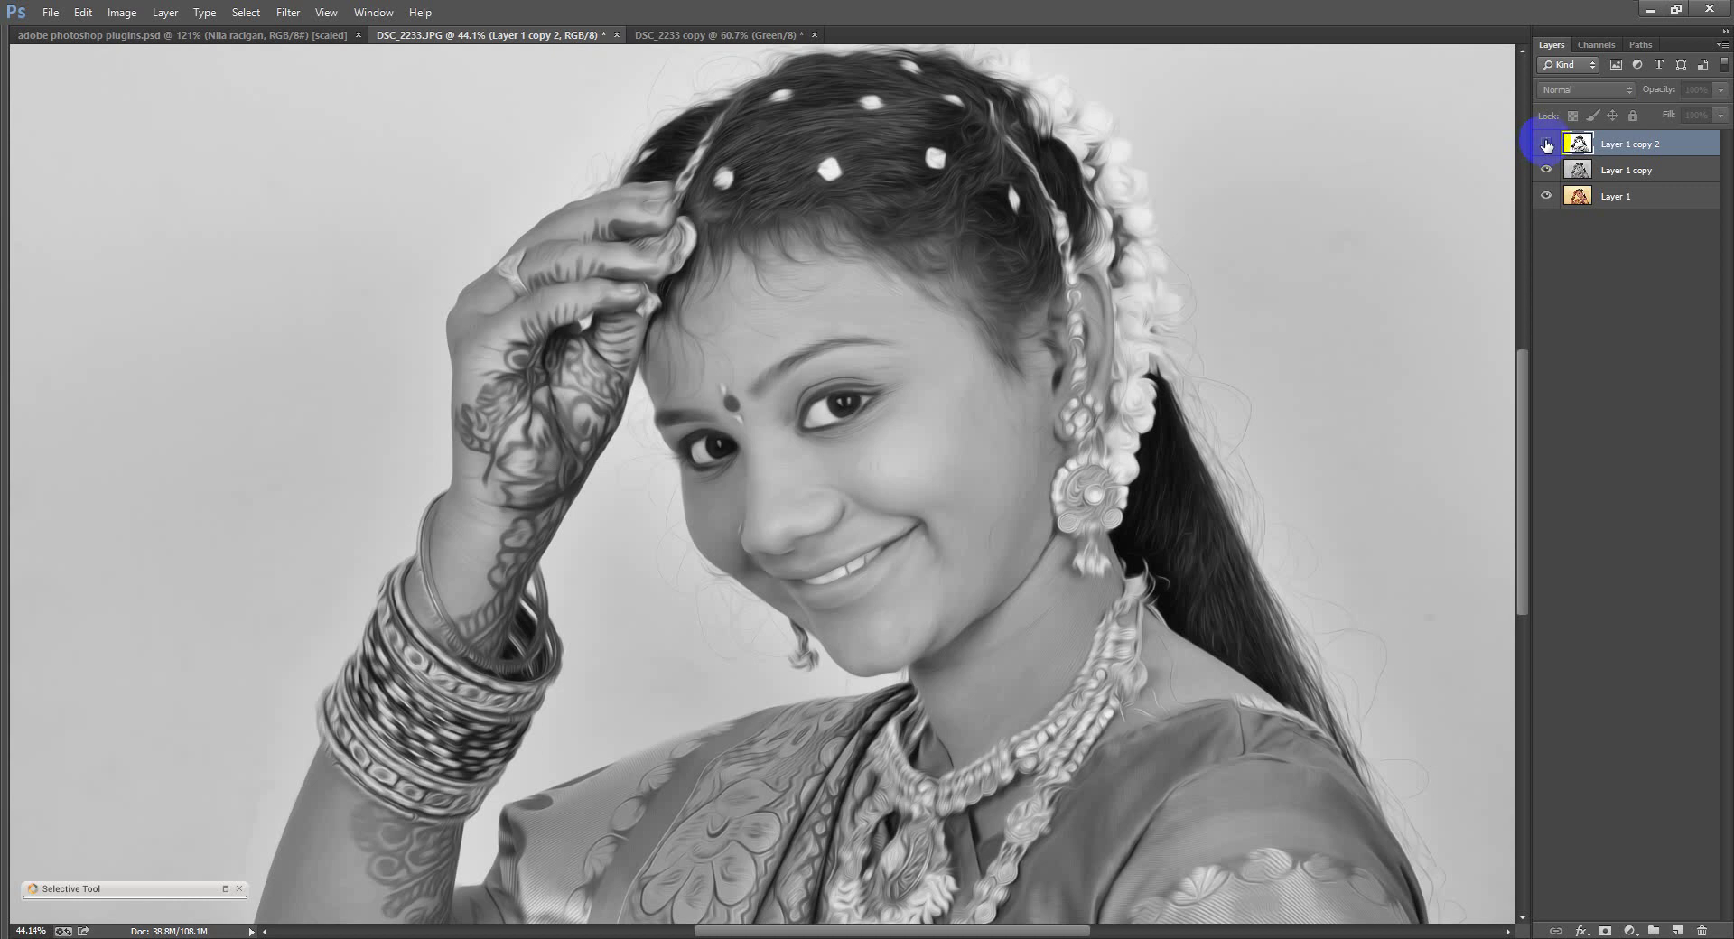
left_click(1545, 143)
left_click(1628, 171)
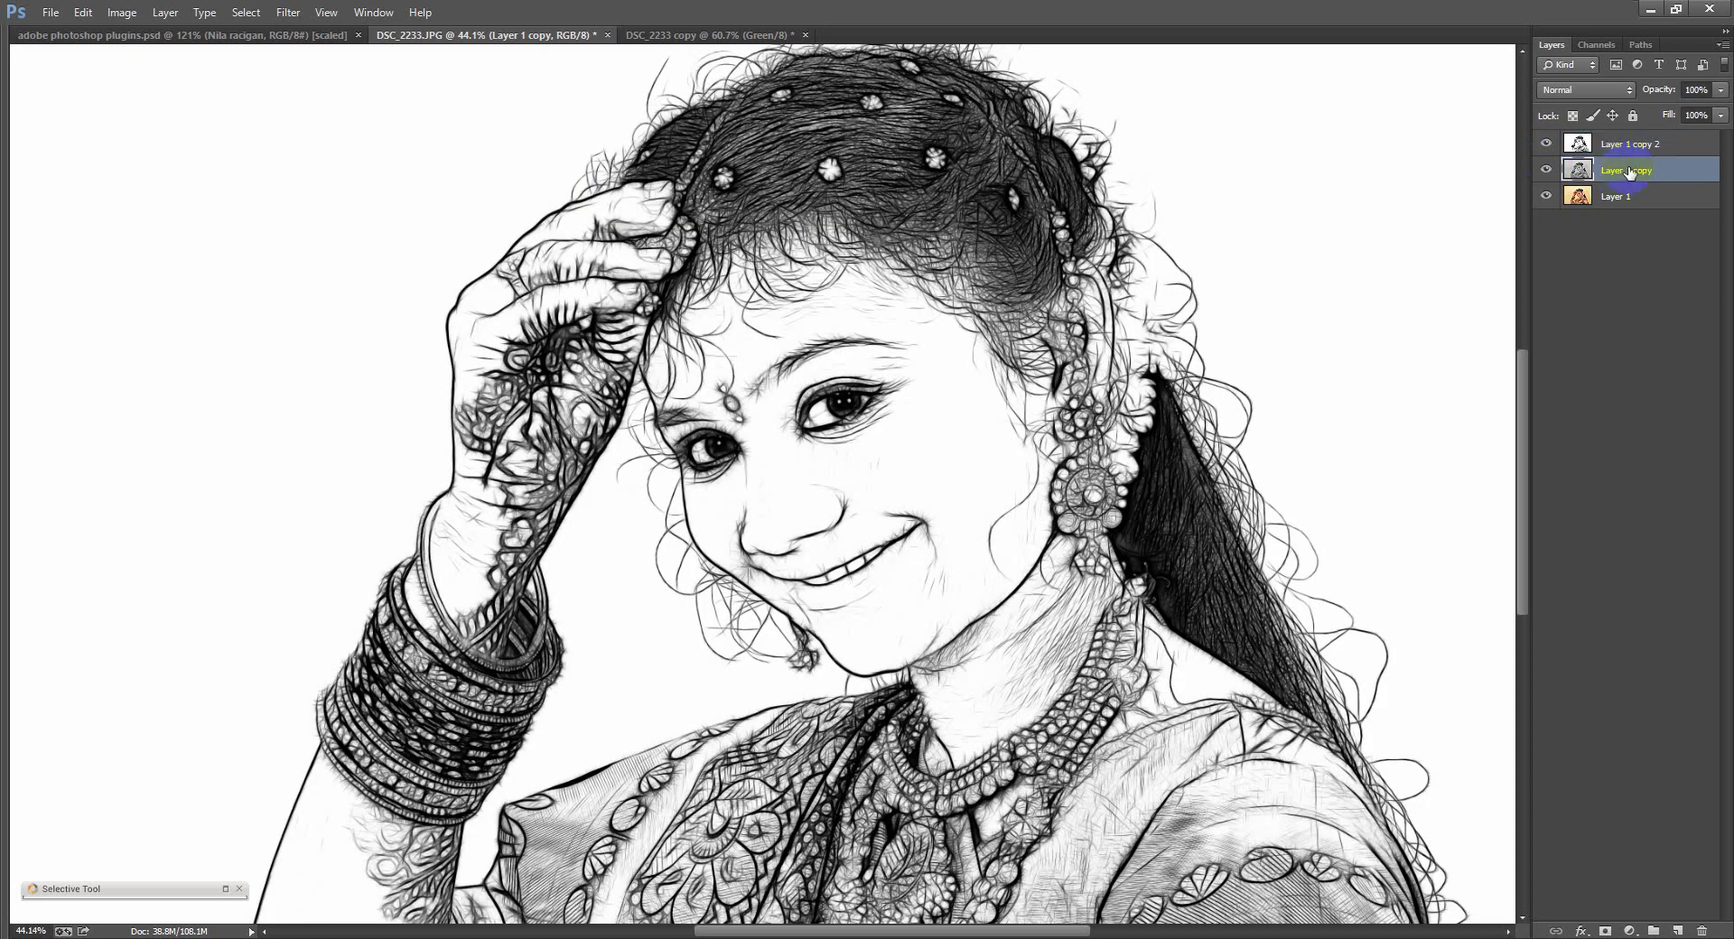
left_click(1633, 146)
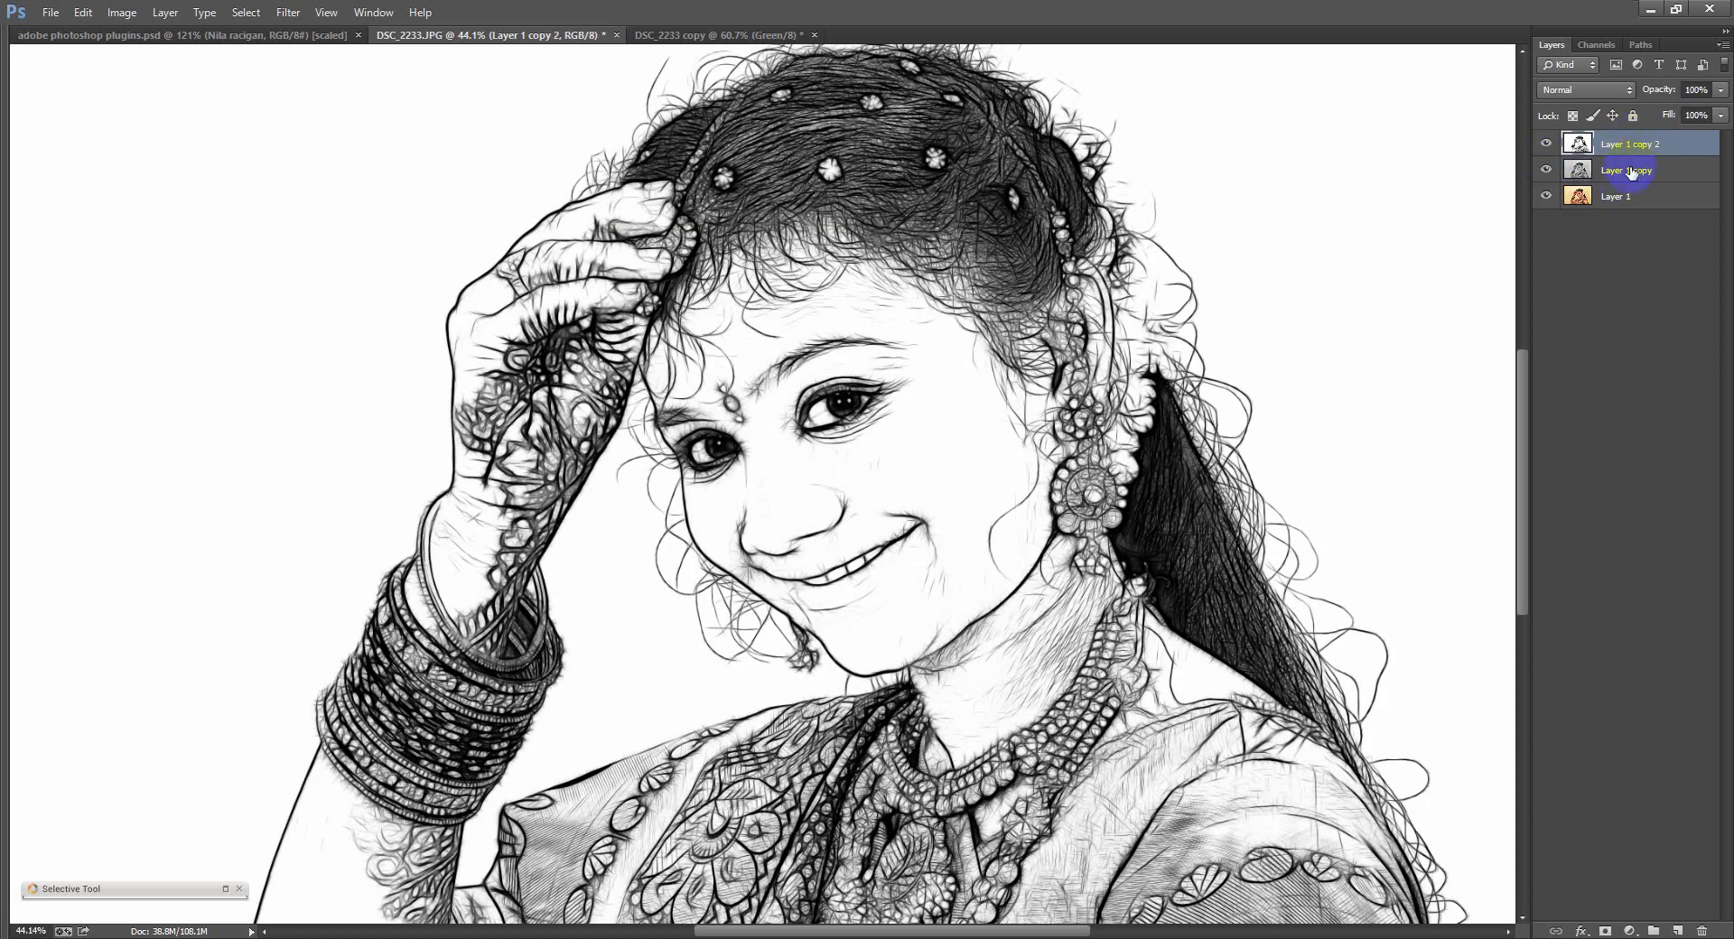
left_click_drag(1631, 172, 1630, 150)
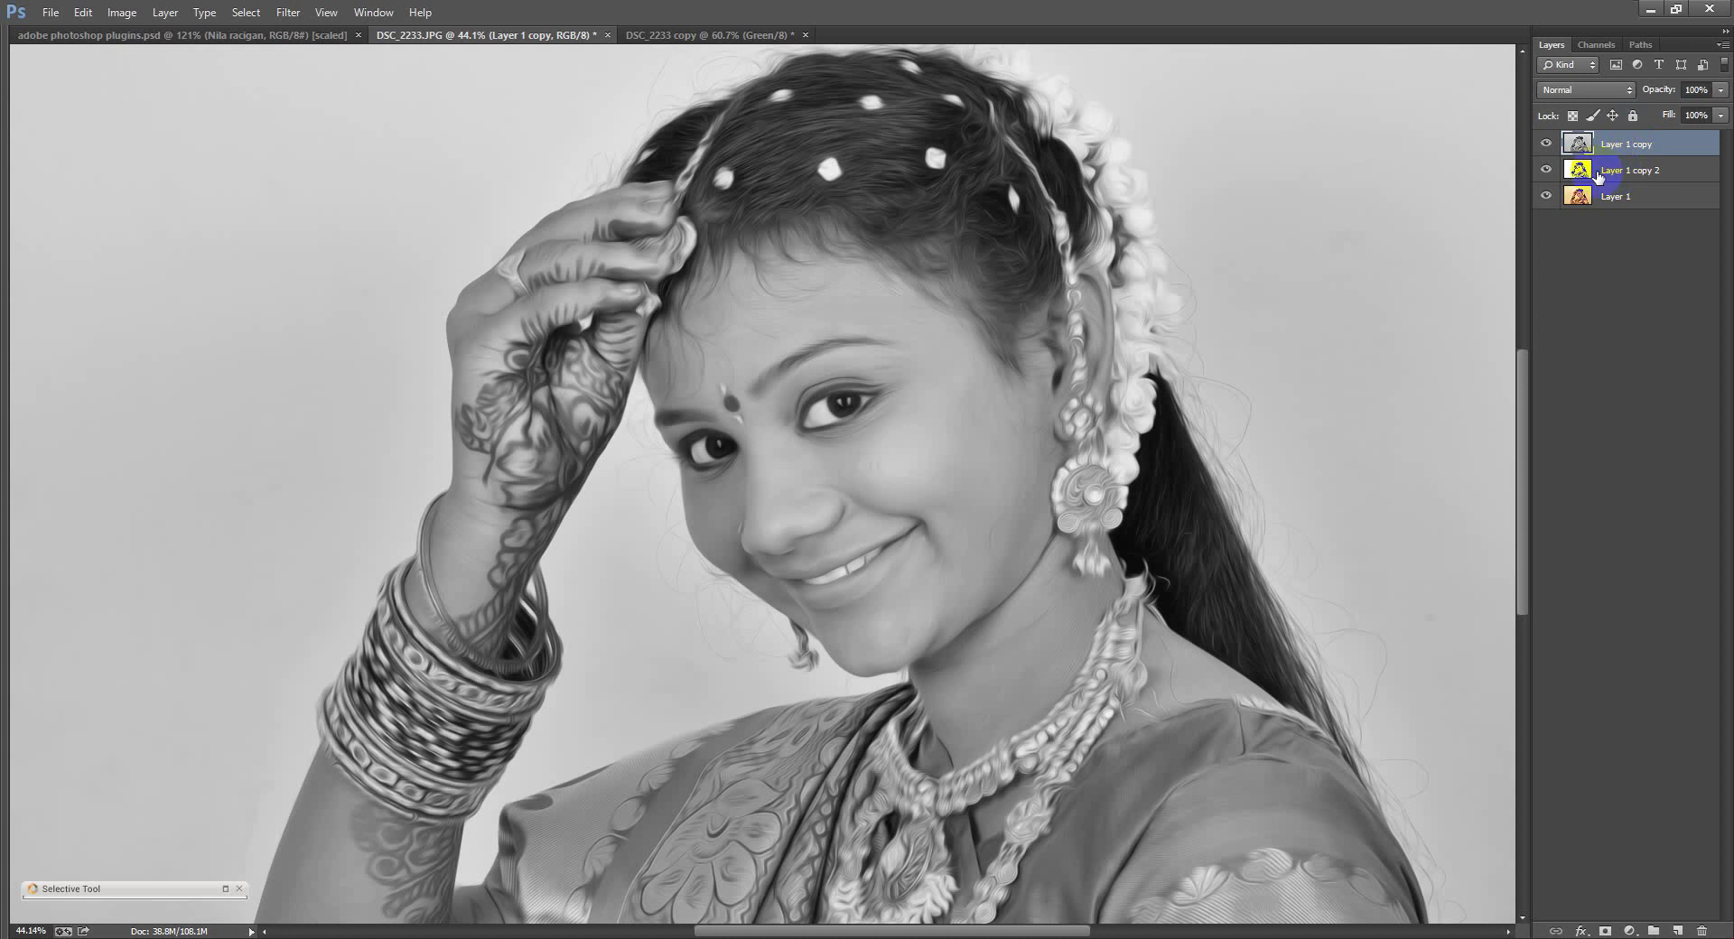
left_click(1610, 175)
left_click(1547, 142)
Step: Try Color Dodge, Color Burn and other blend modes on Layer 1 copy, settling on Soft Light
left_click(1546, 142)
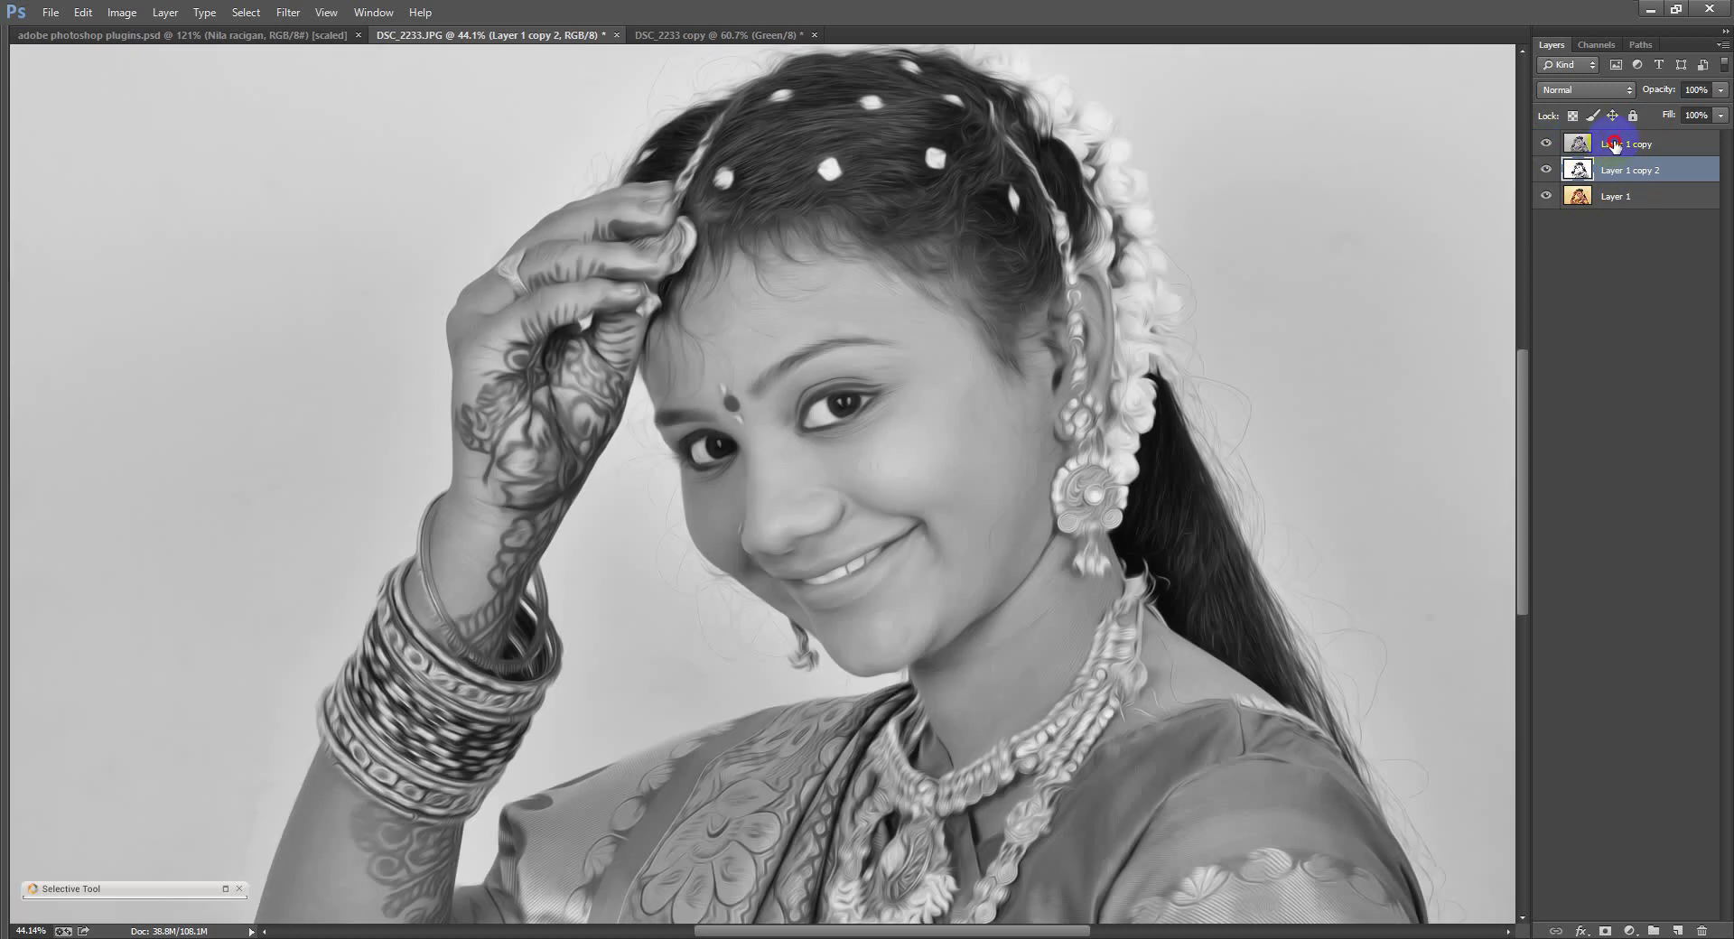
left_click(1614, 144)
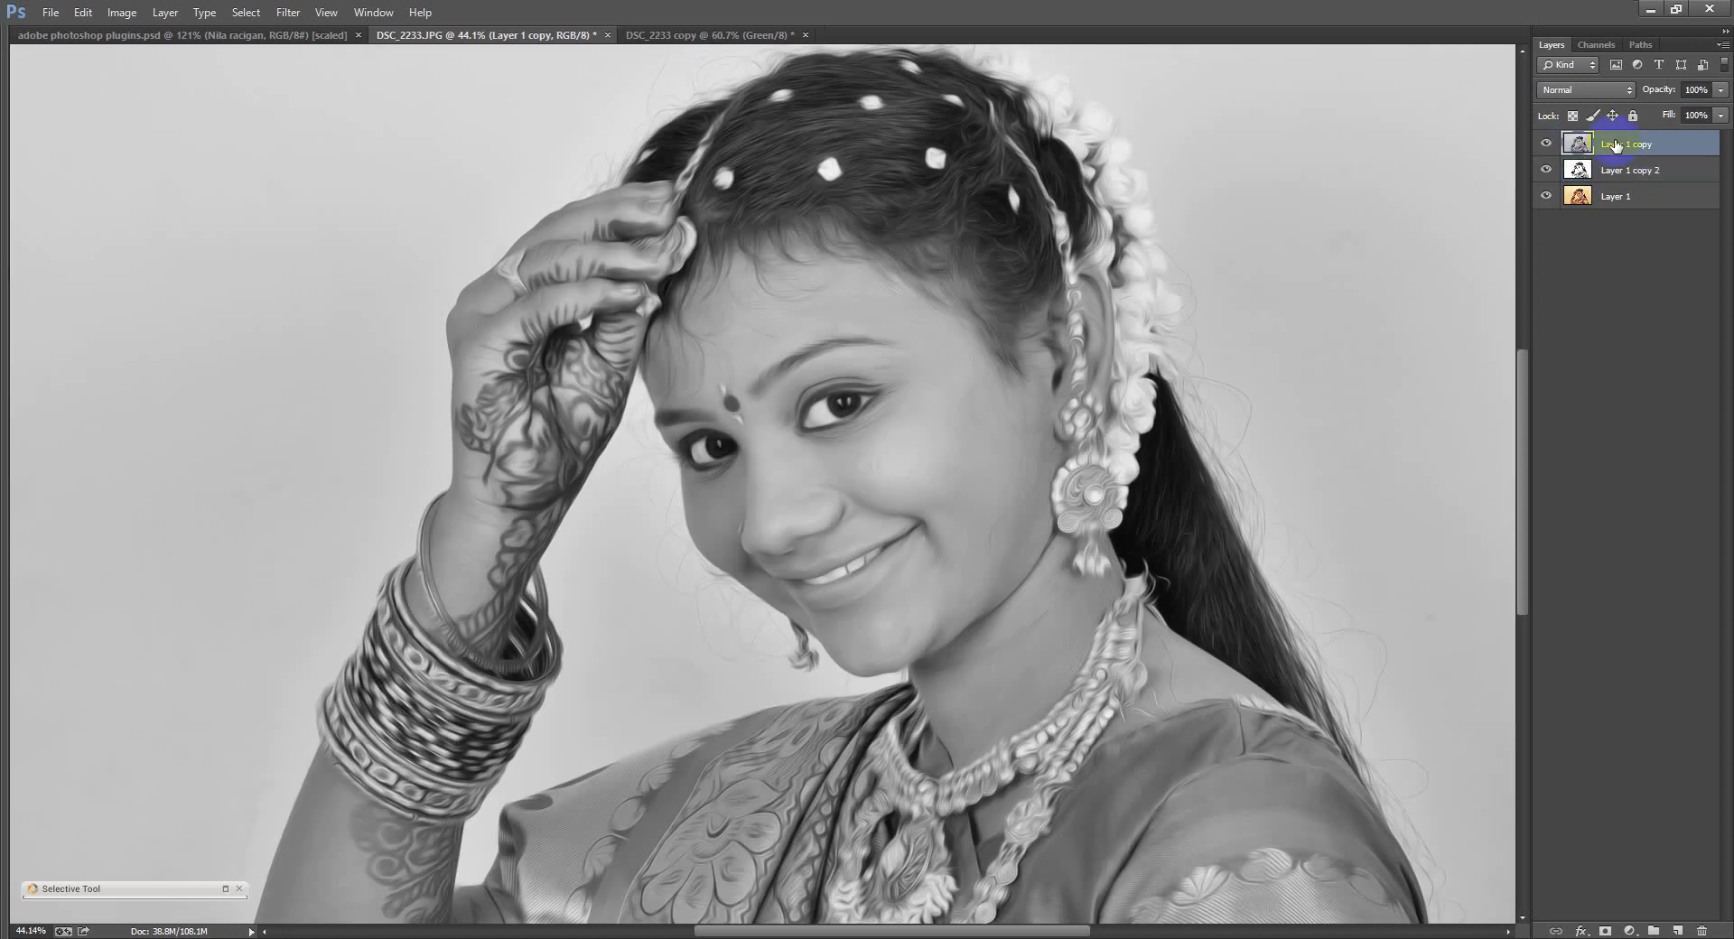
left_click(1629, 91)
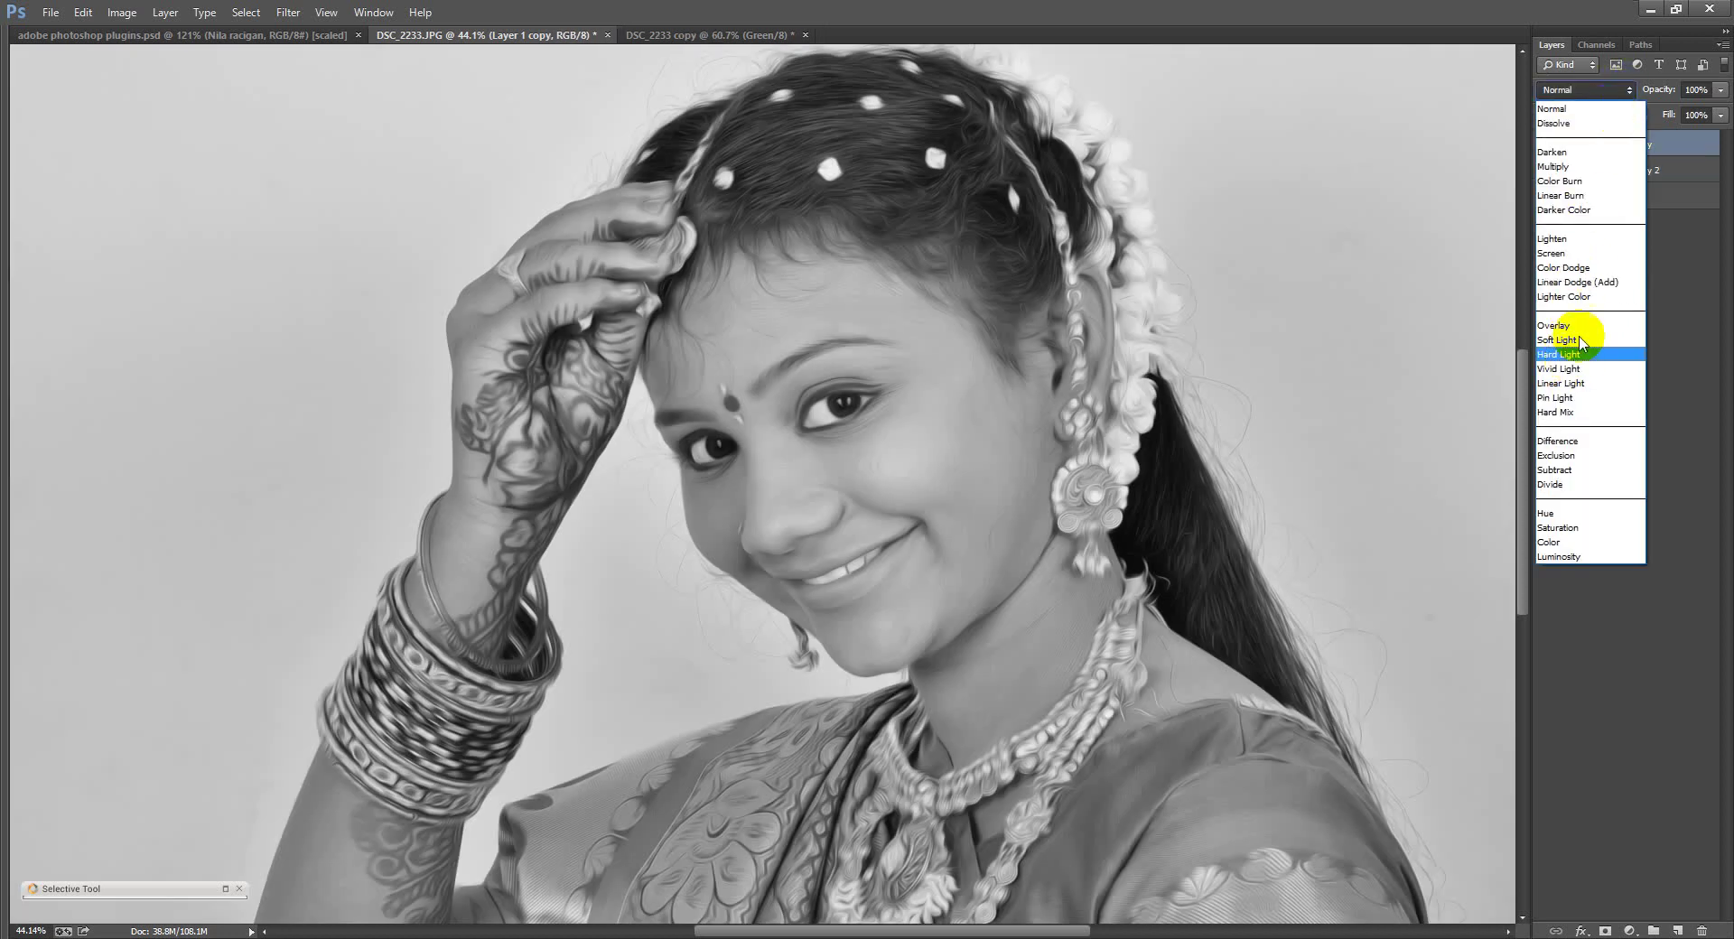
left_click(1595, 267)
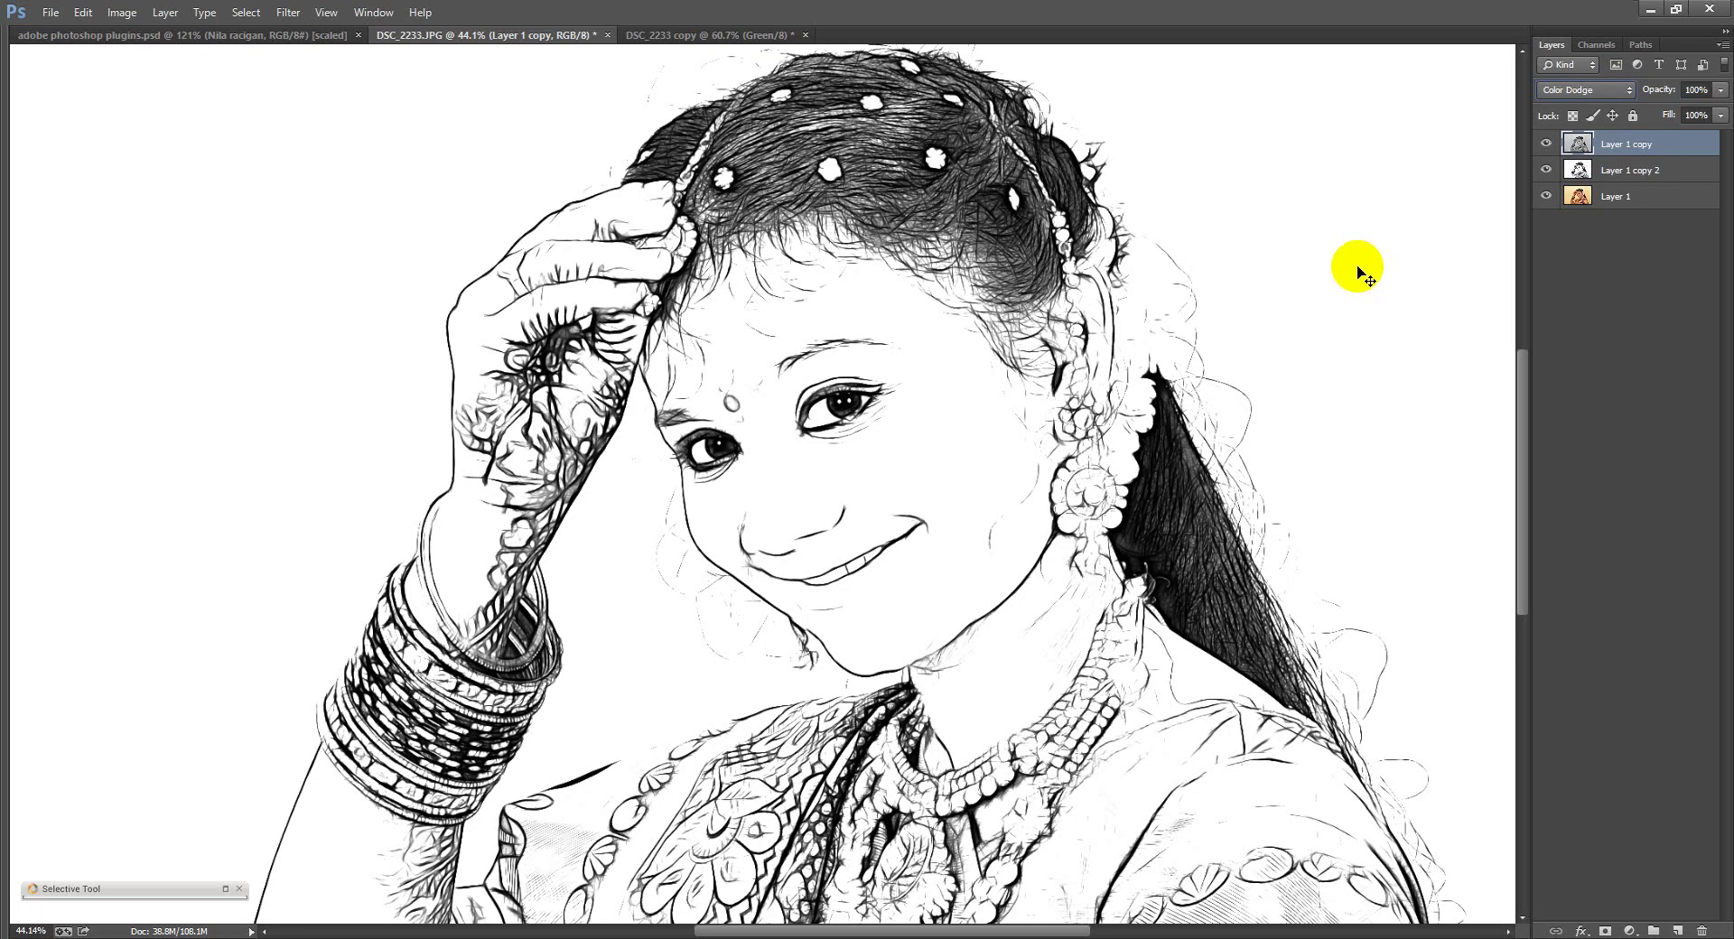
key("Up")
key("Up")
key("Up")
key("Up")
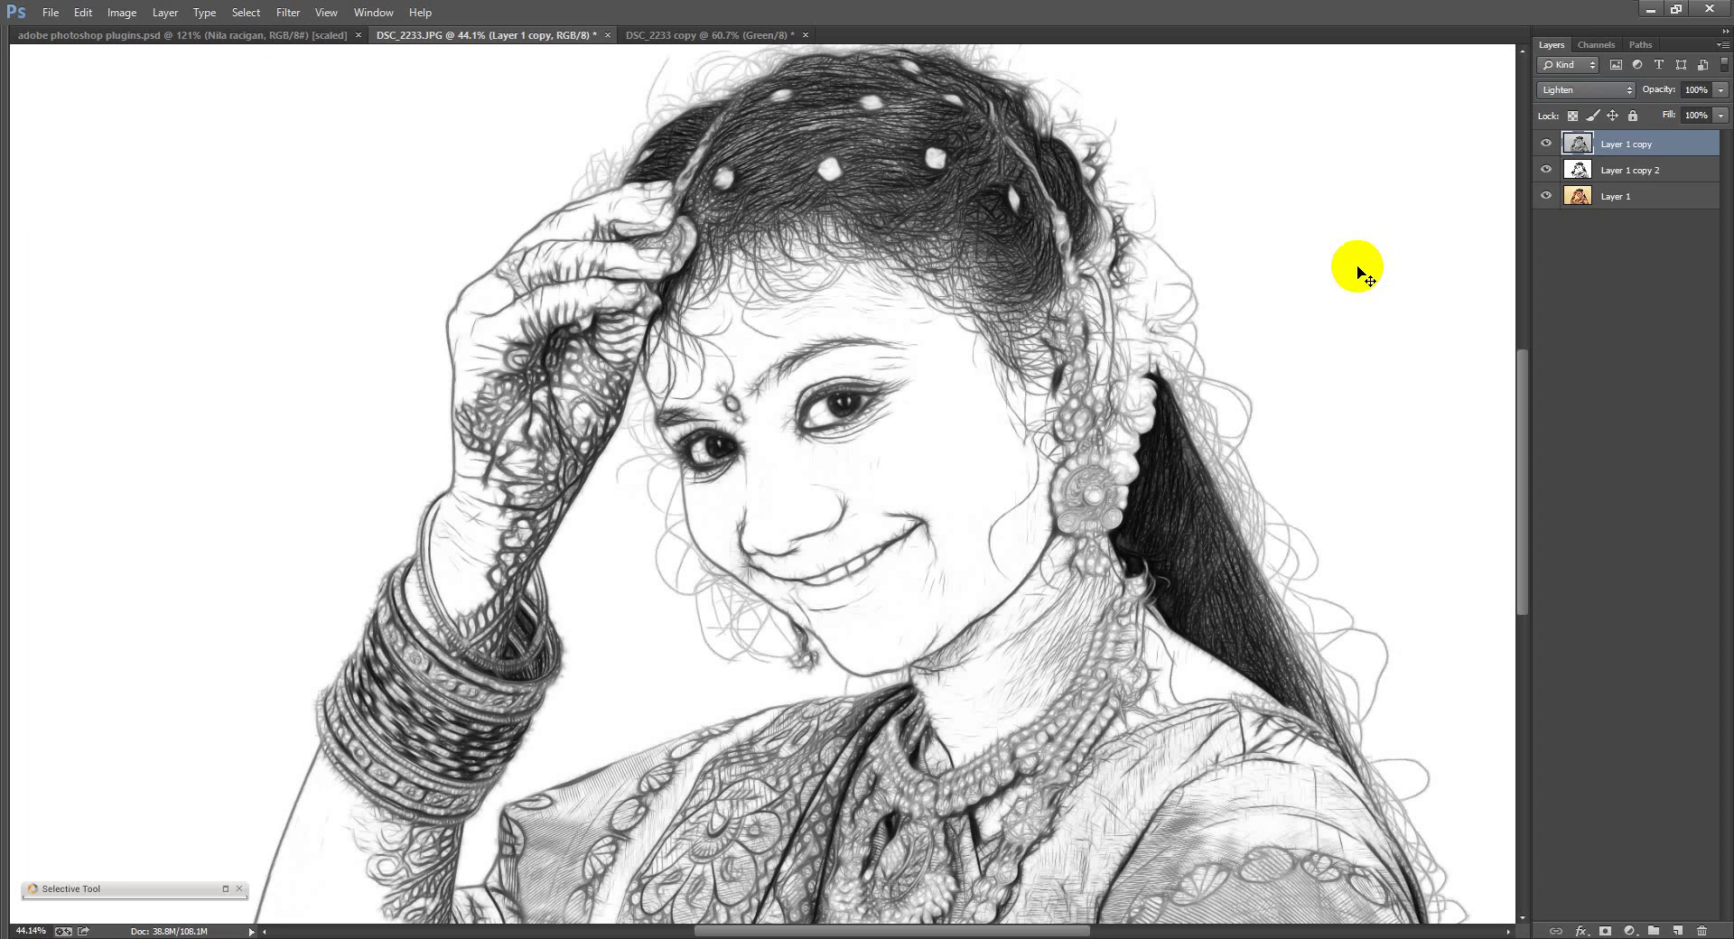
key("Up")
key("Up")
key("Down")
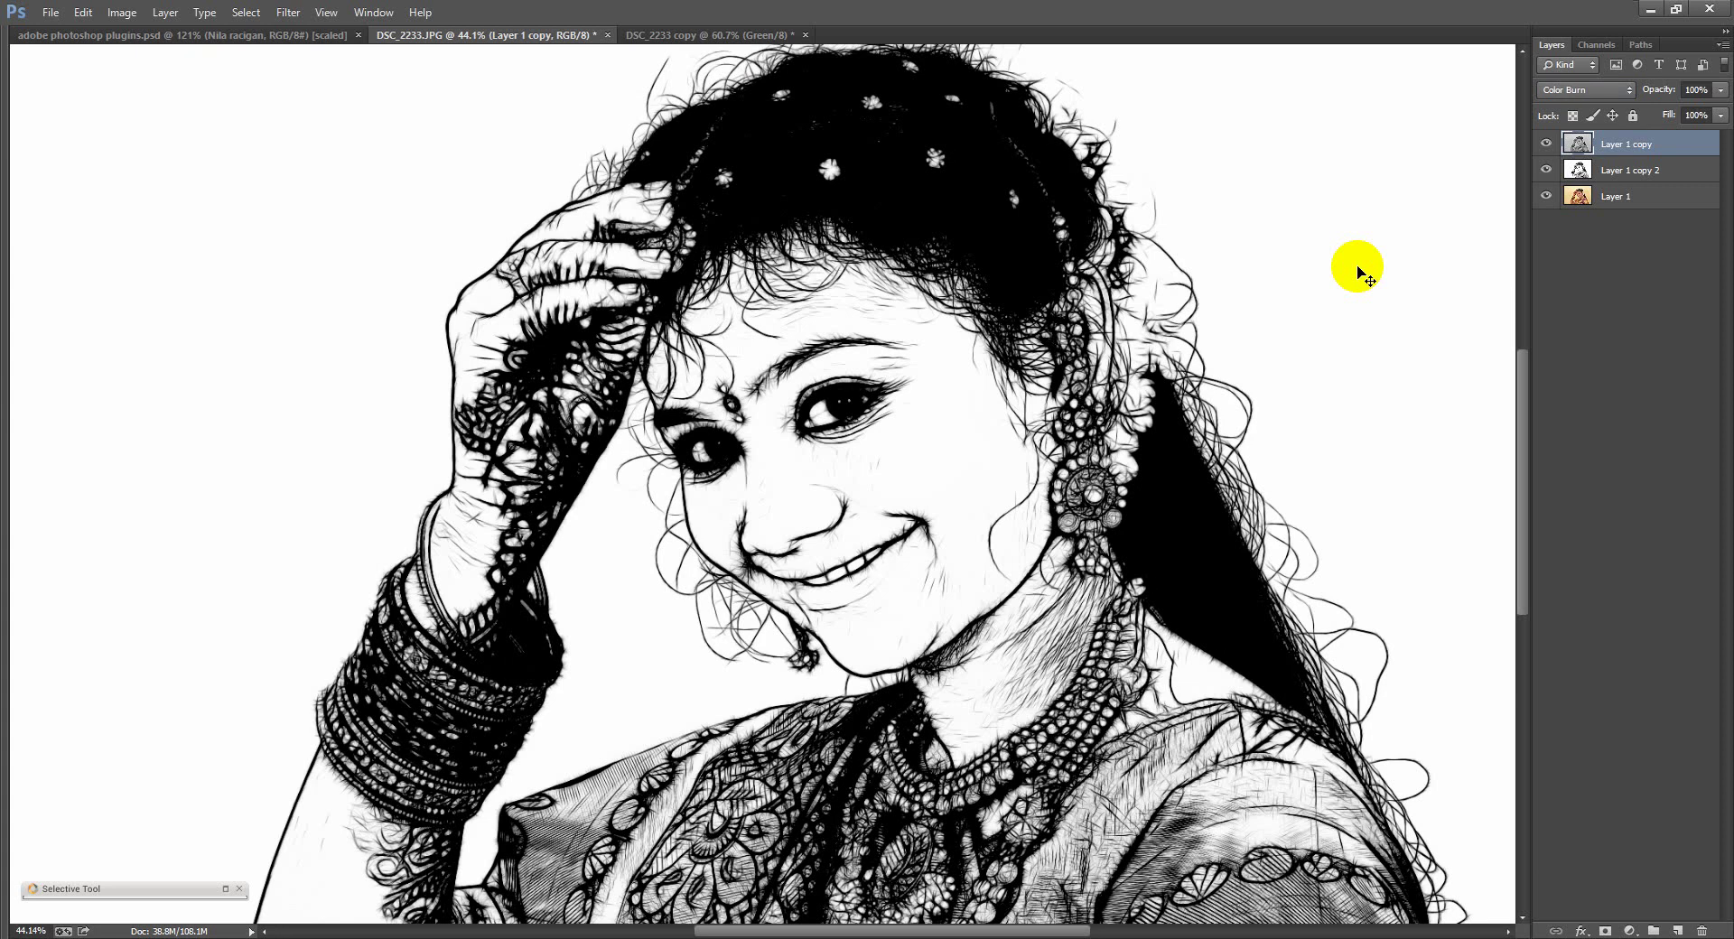
key("Up")
key("Up")
key("Up")
key("Up")
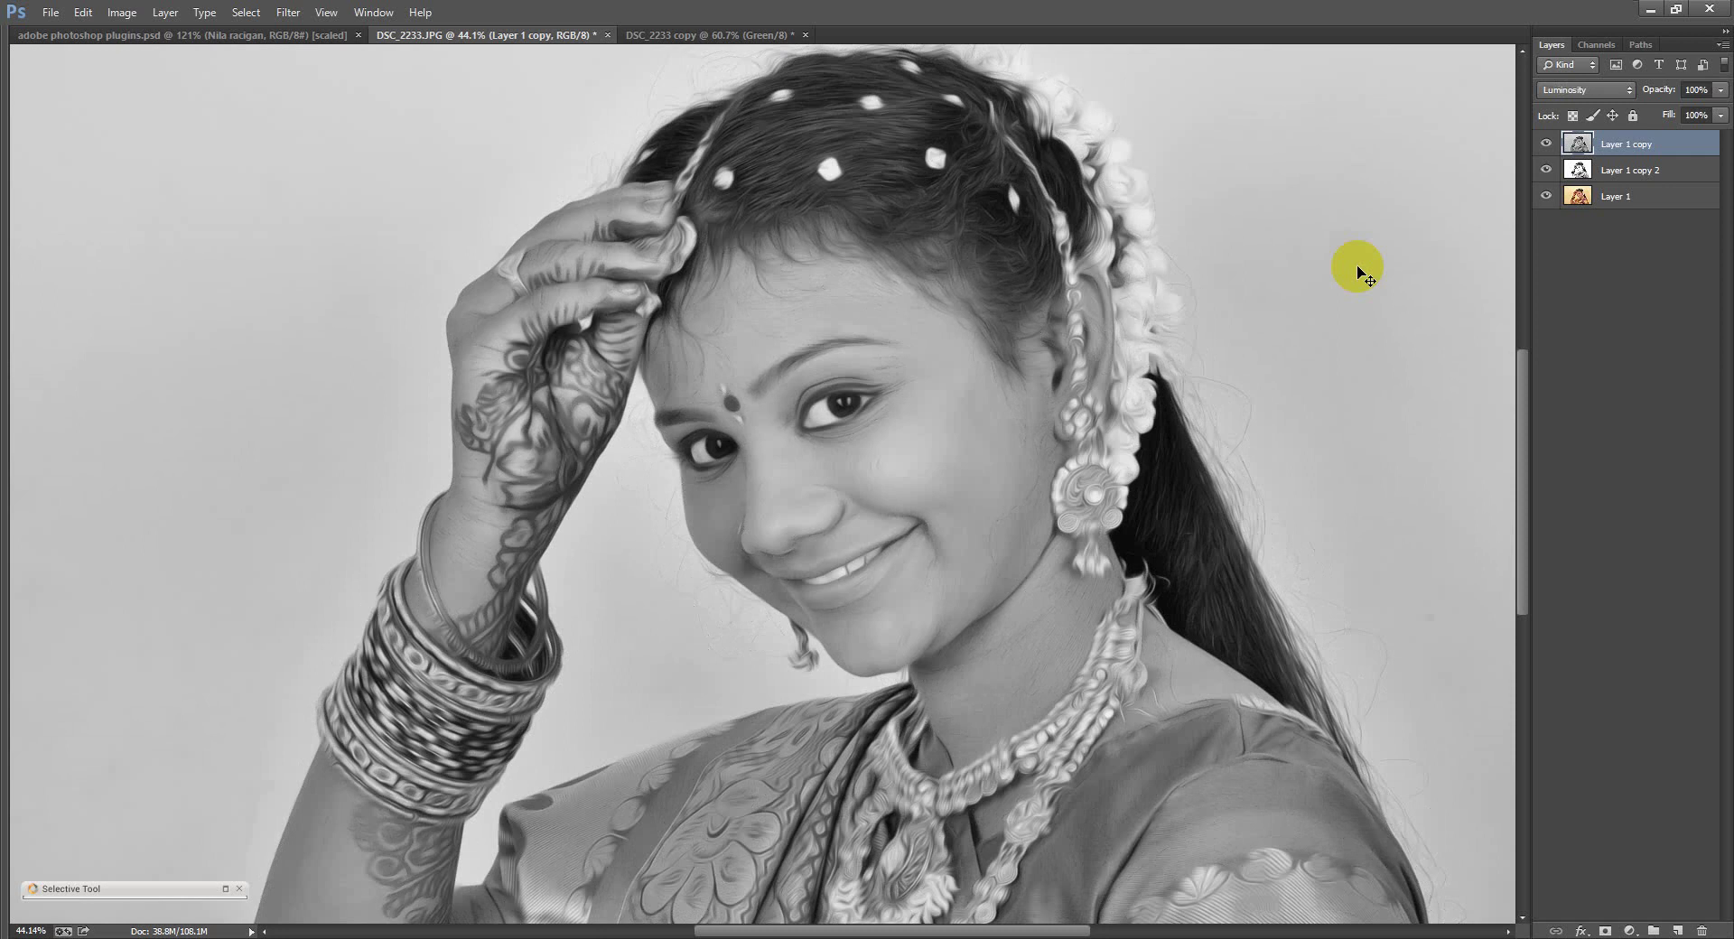
key("Up")
key("Up")
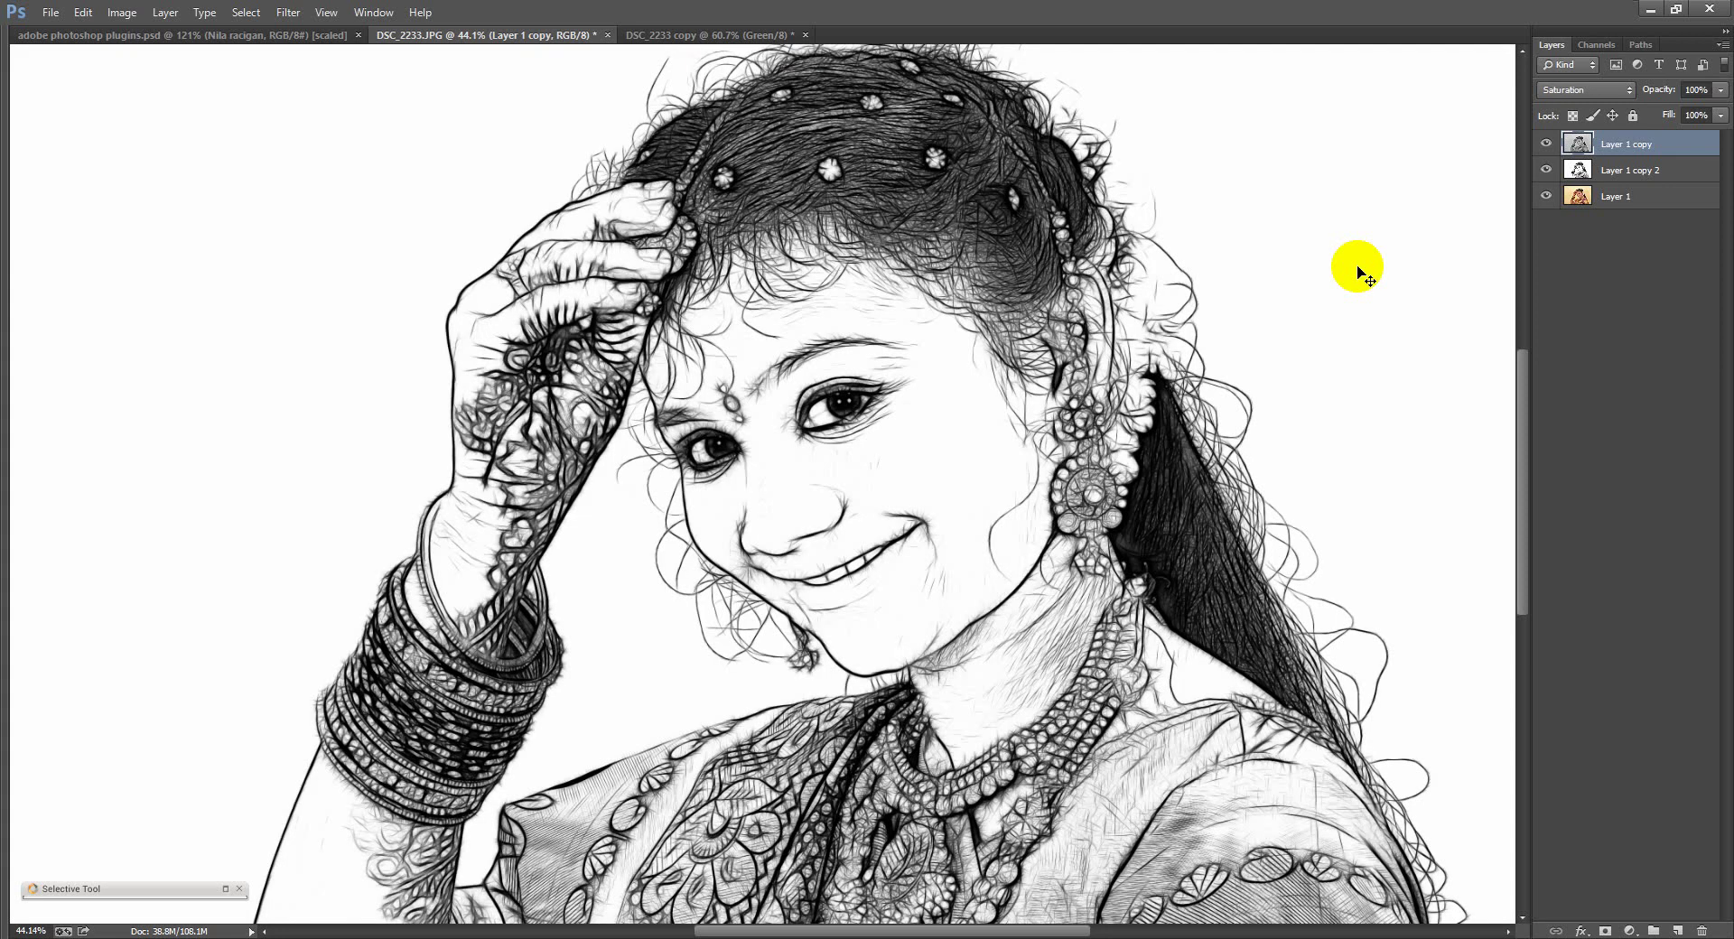
left_click(1625, 95)
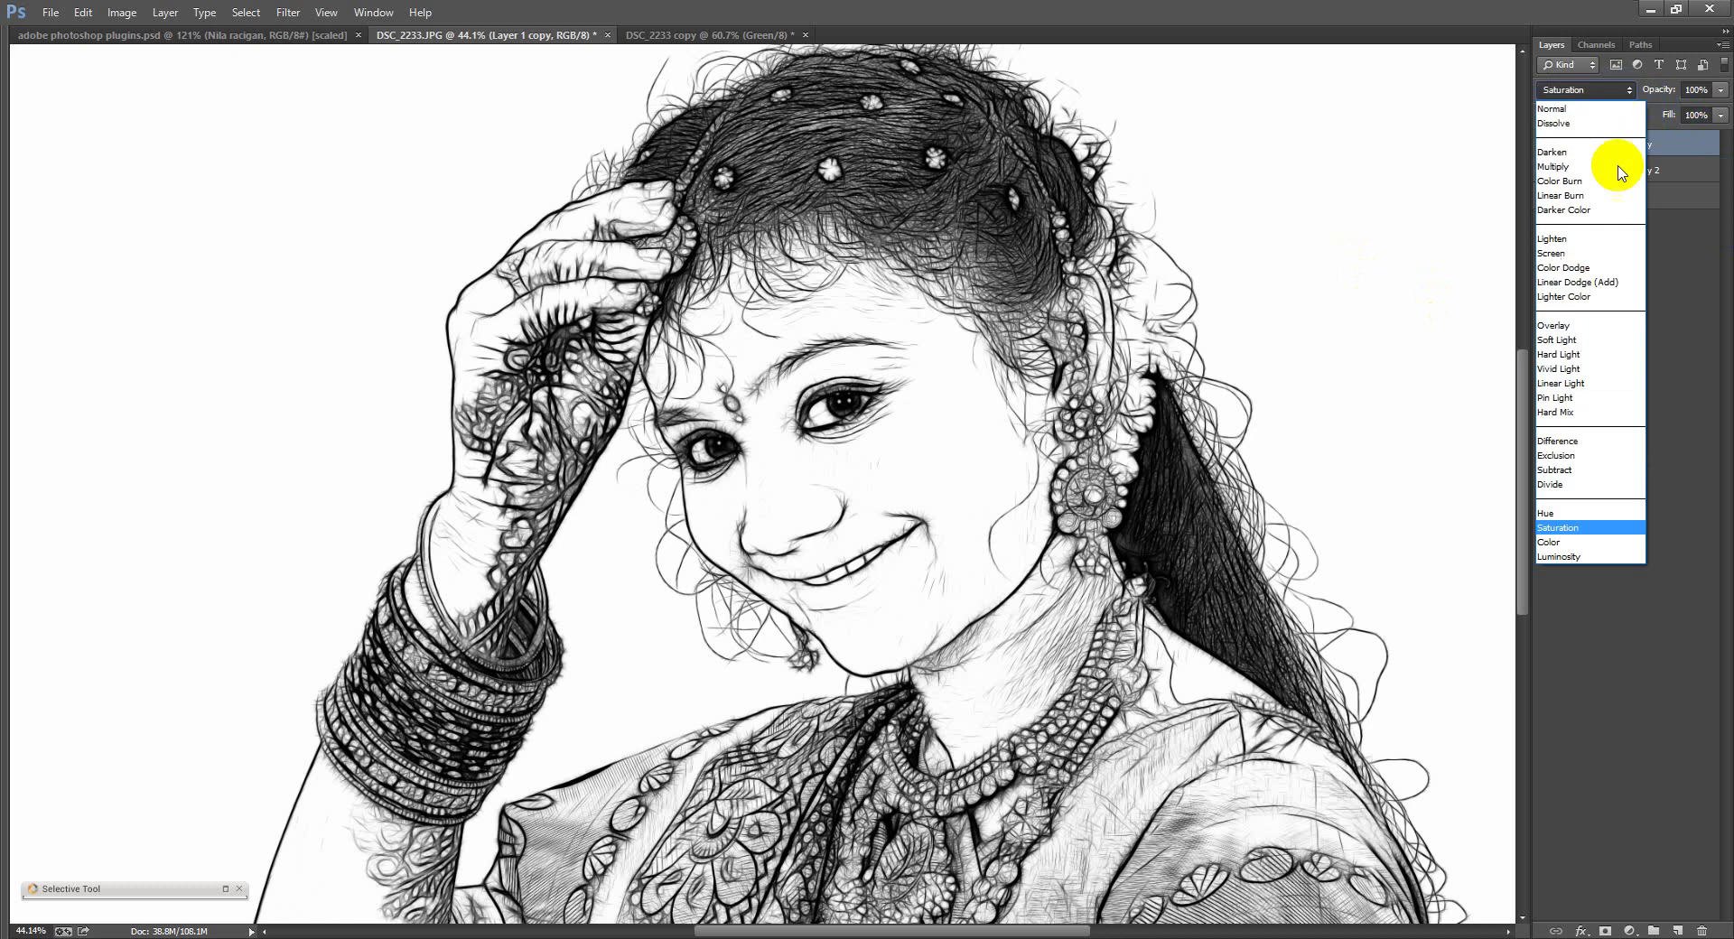
left_click(1653, 340)
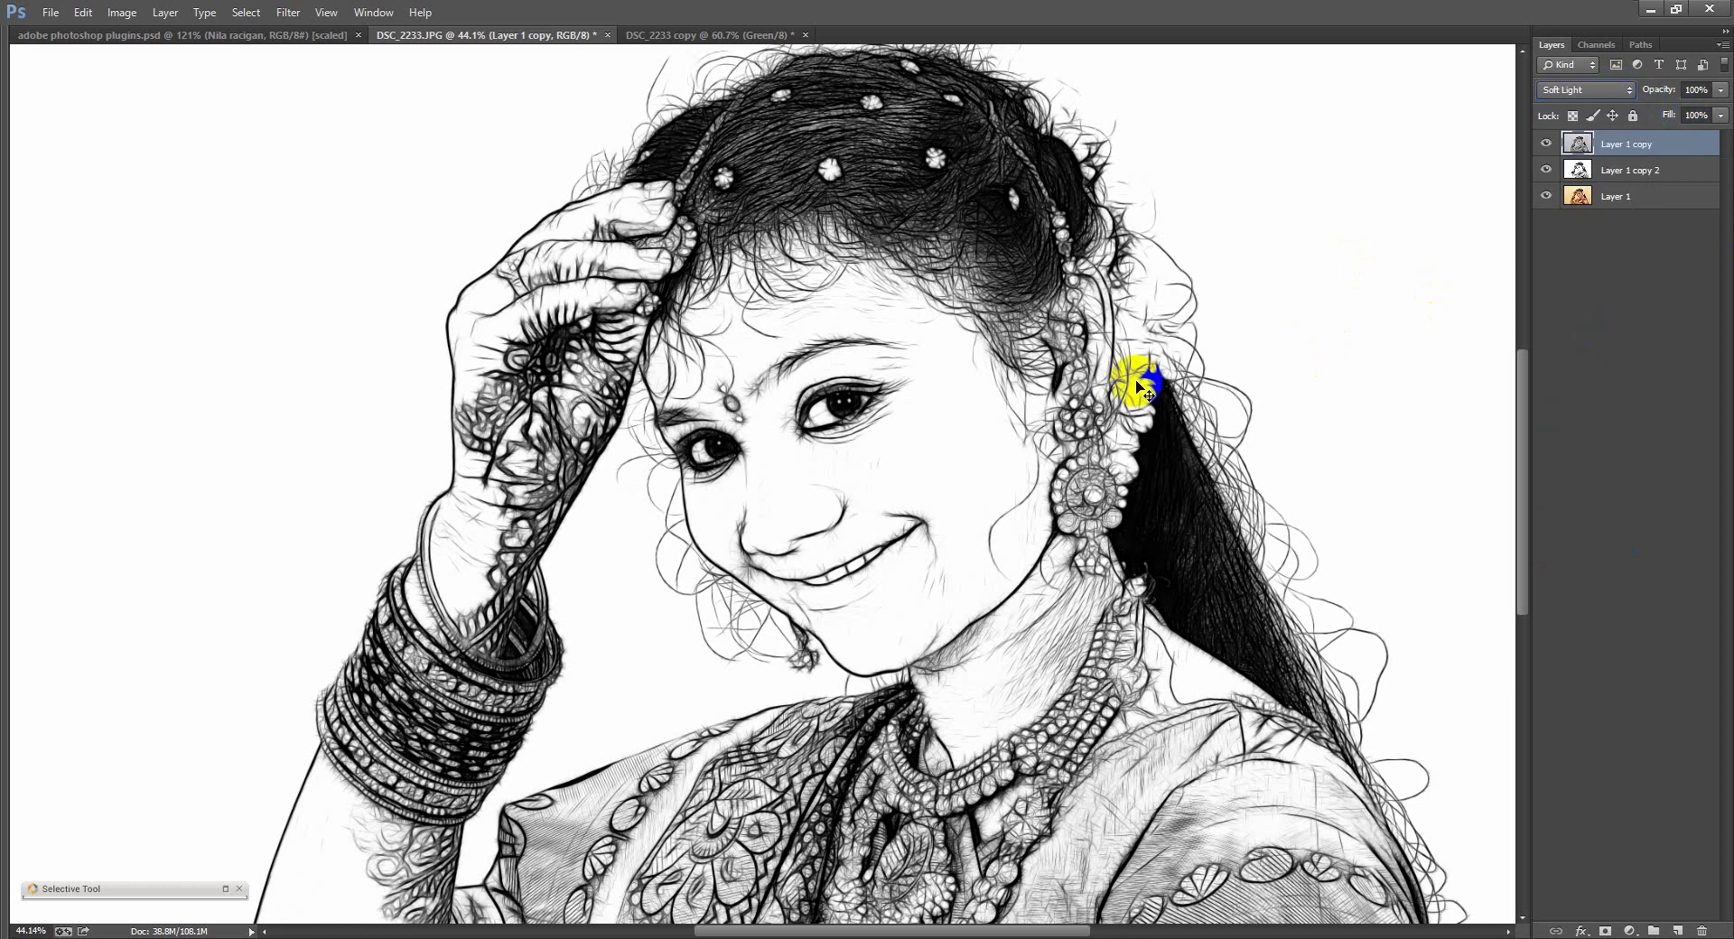
left_click_drag(958, 424, 864, 436)
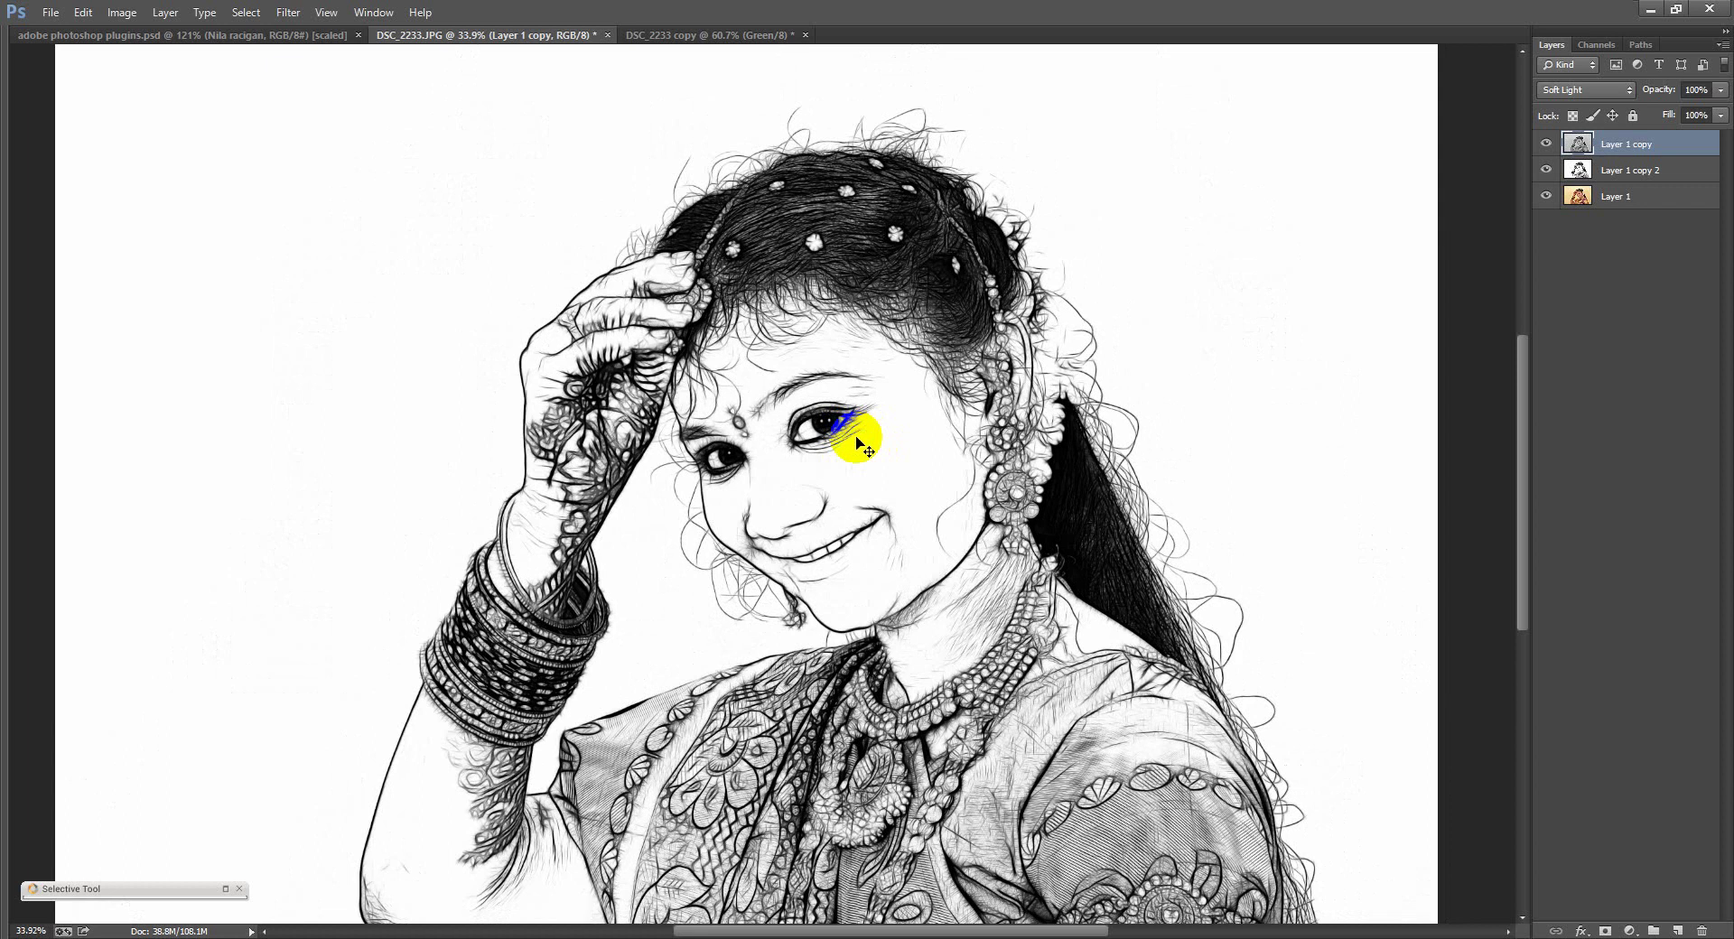
Step: Duplicate the colour Layer 1, move the copy to the top, and set it to Saturation blending
double_click(1624, 197)
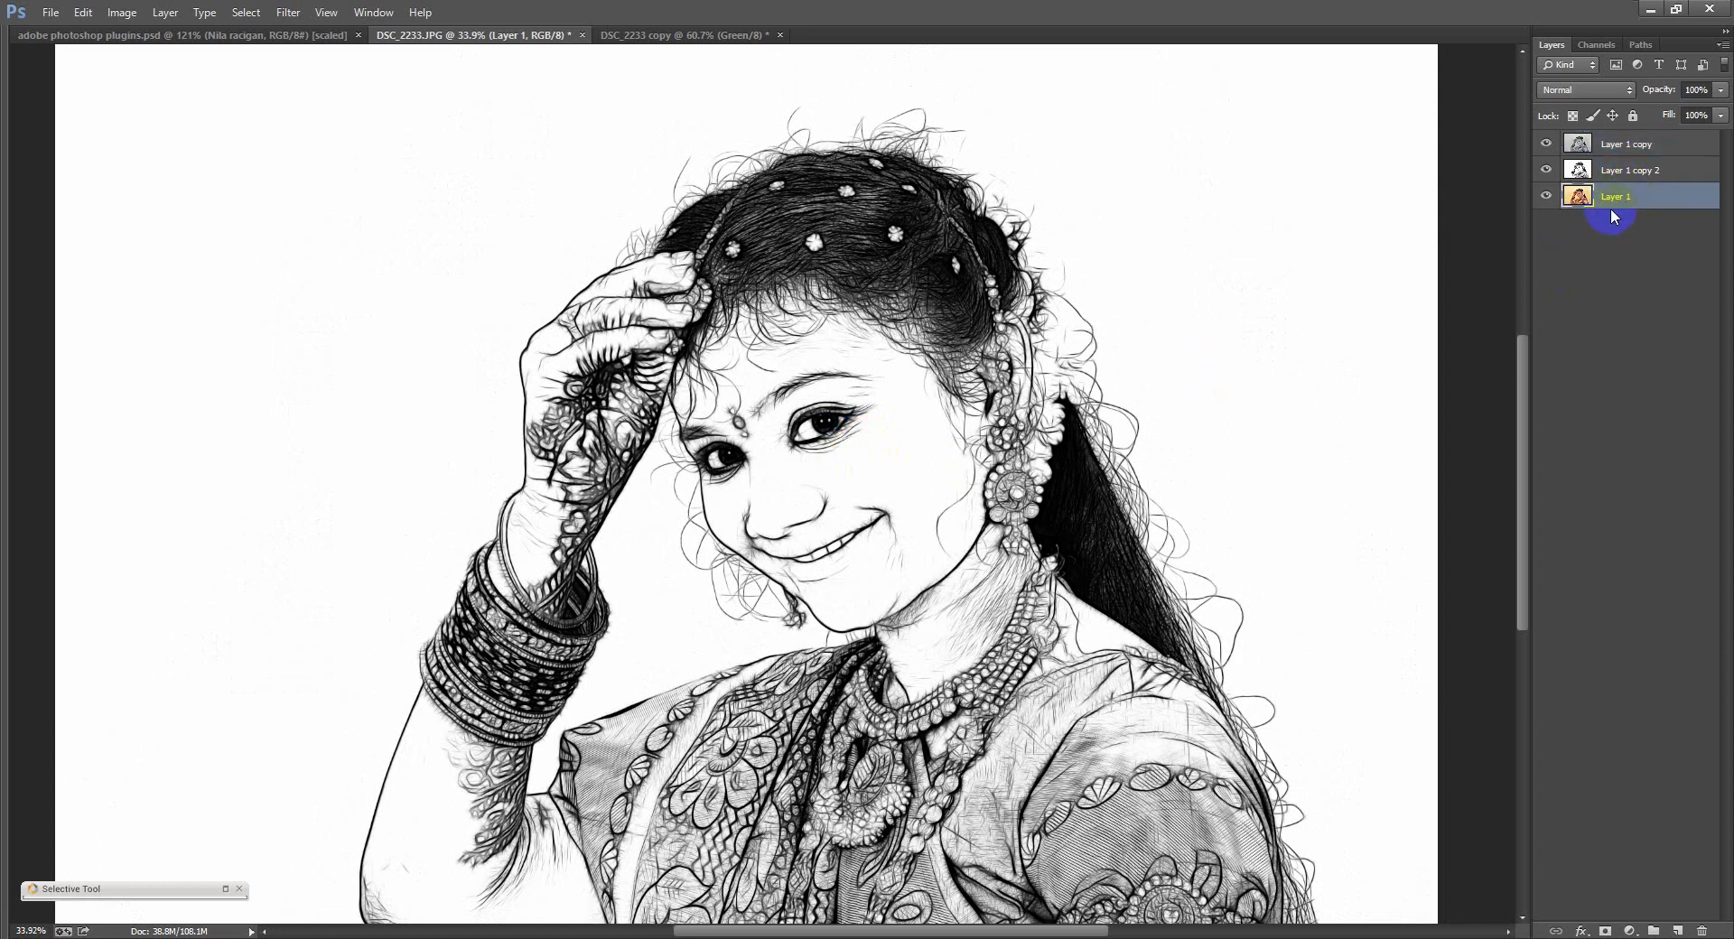
key("ctrl+j")
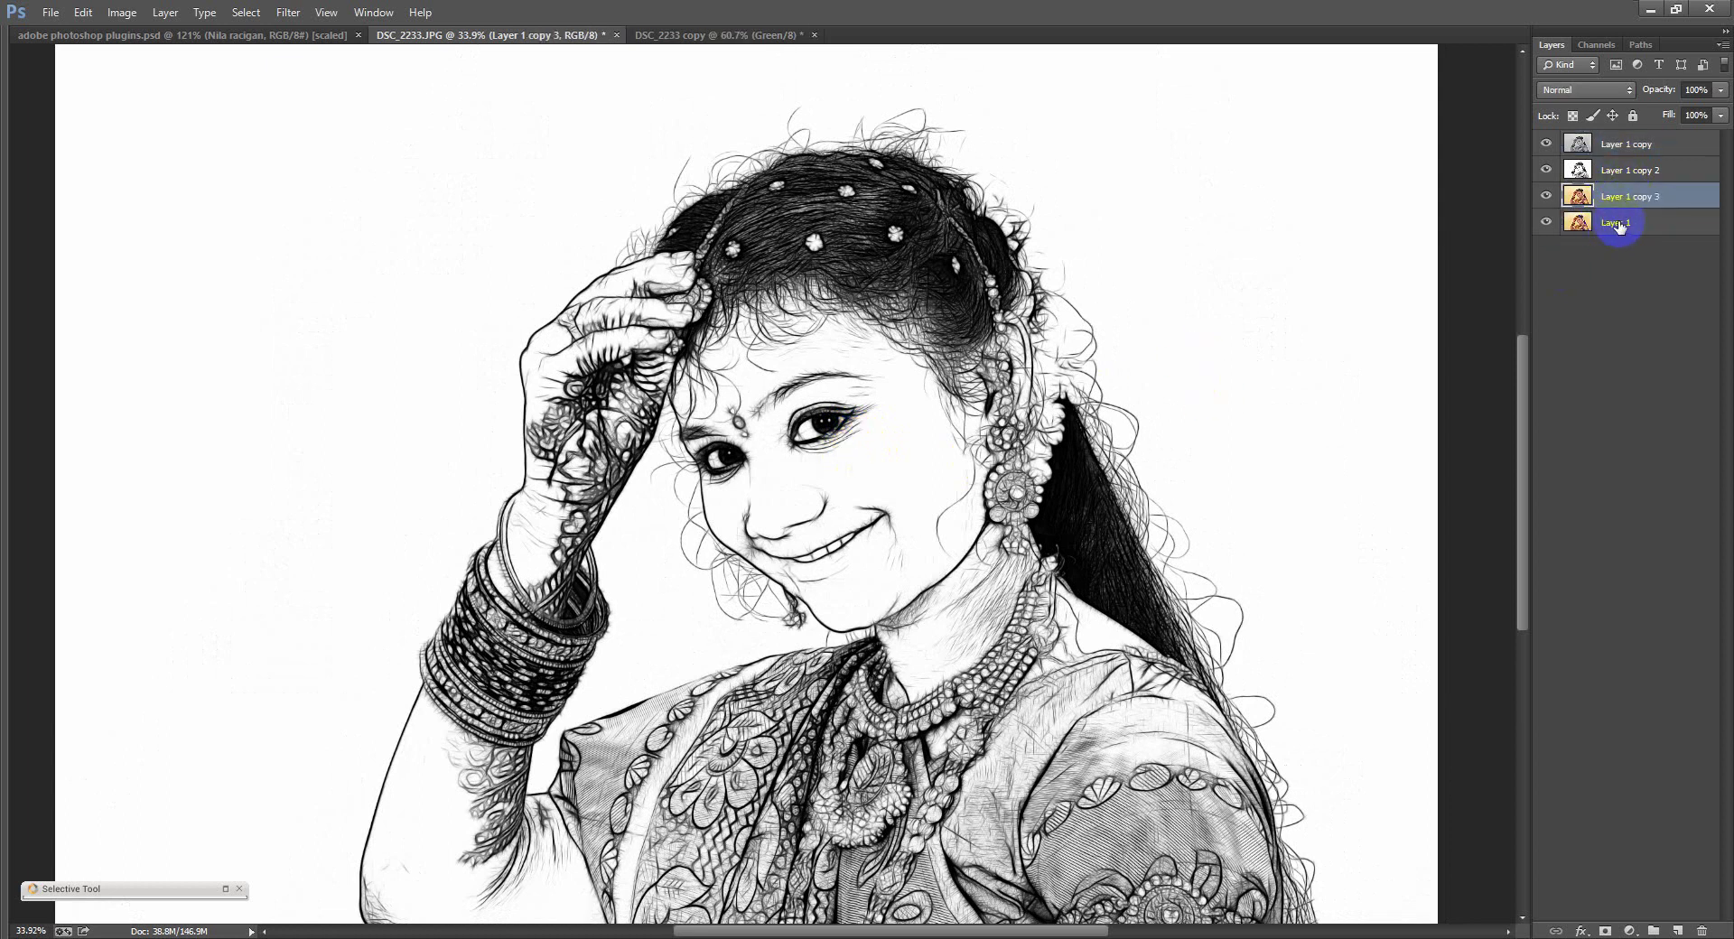
key("ctrl+shift+bracketright")
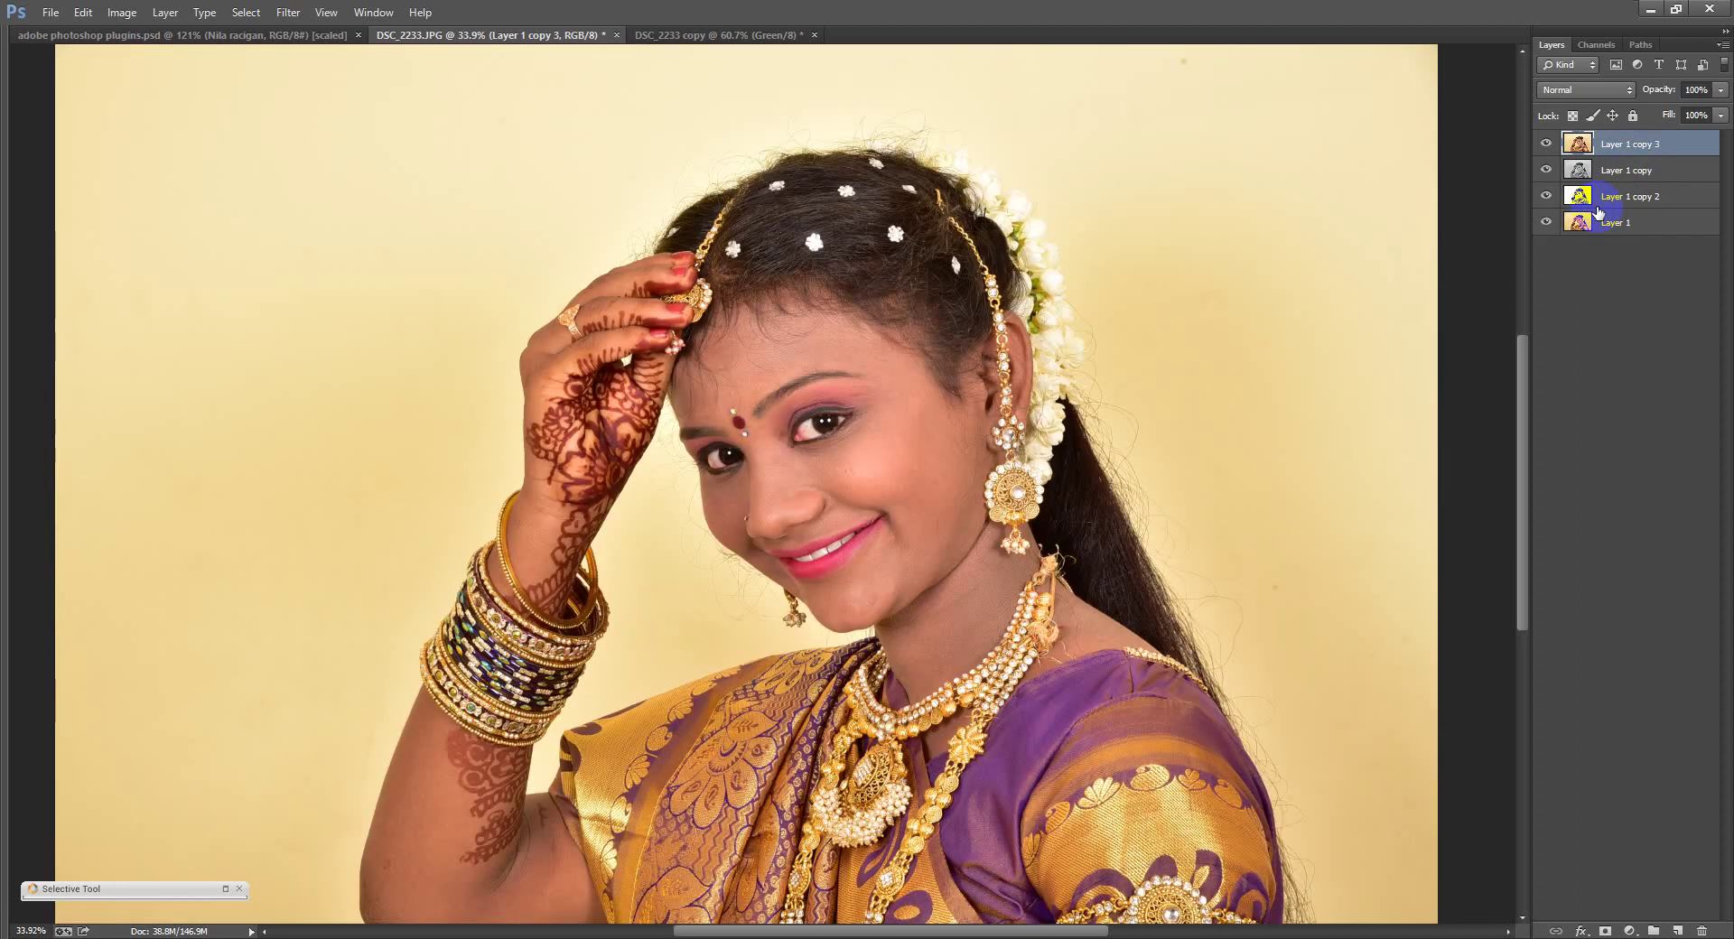
key("shift+alt+t")
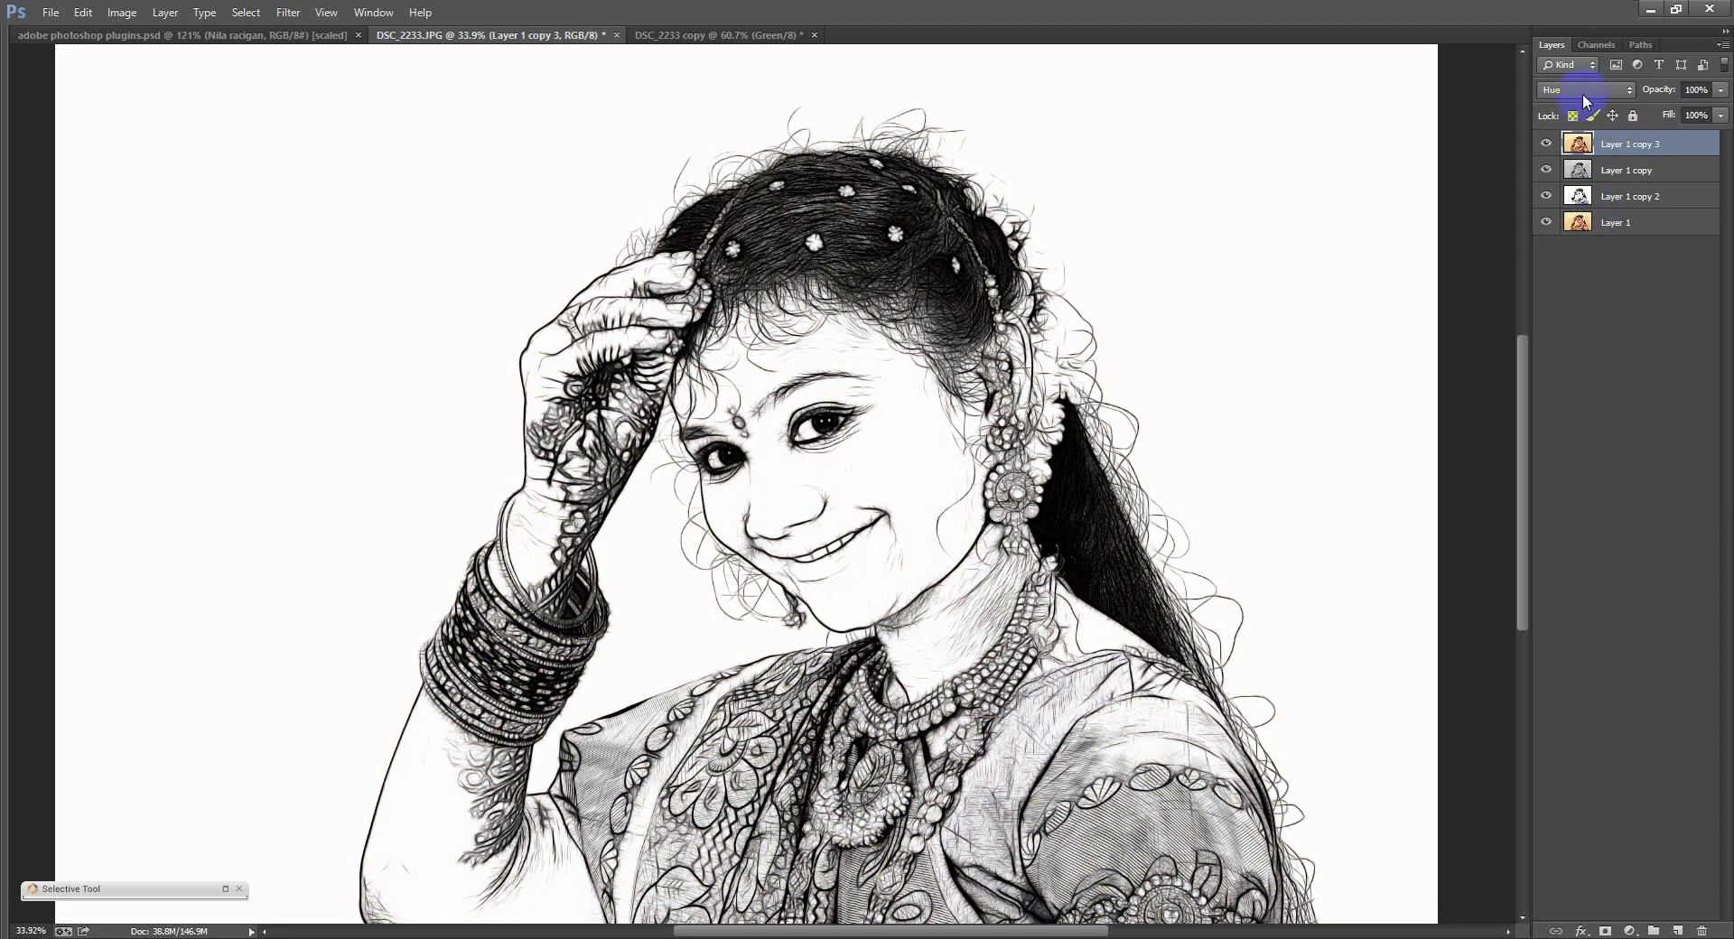
Step: Zoom in on the face and toggle Layer 1 copy's visibility to compare the result
left_click_drag(859, 479, 1382, 294)
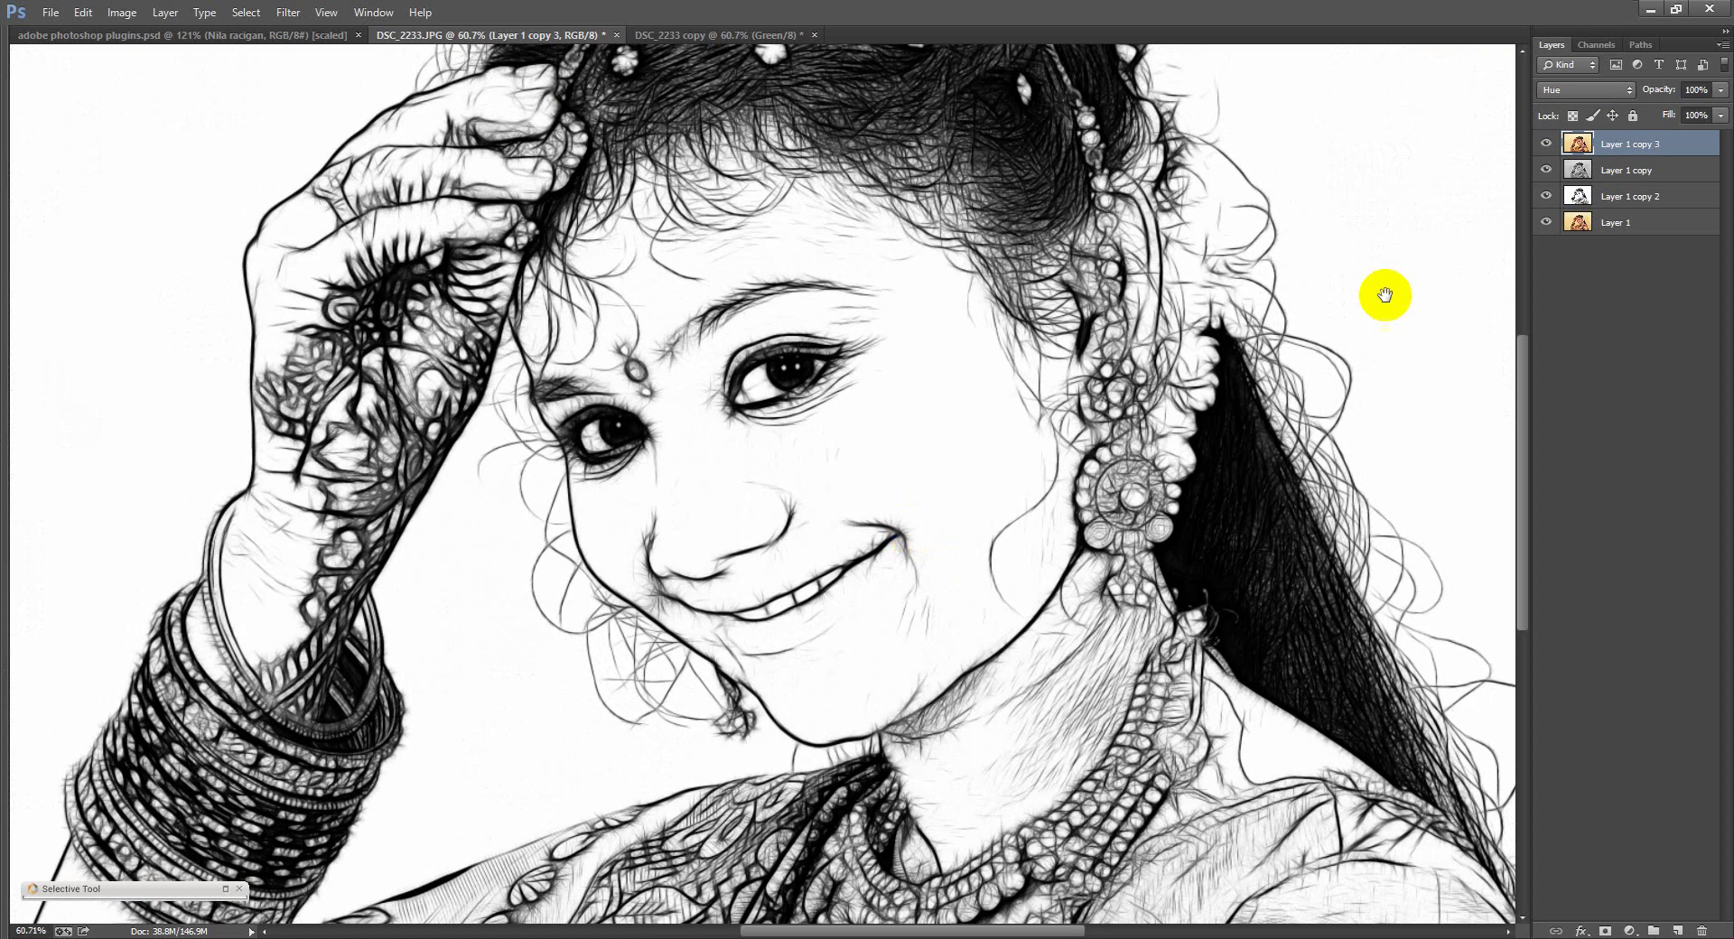
left_click(1547, 172)
left_click(1548, 171)
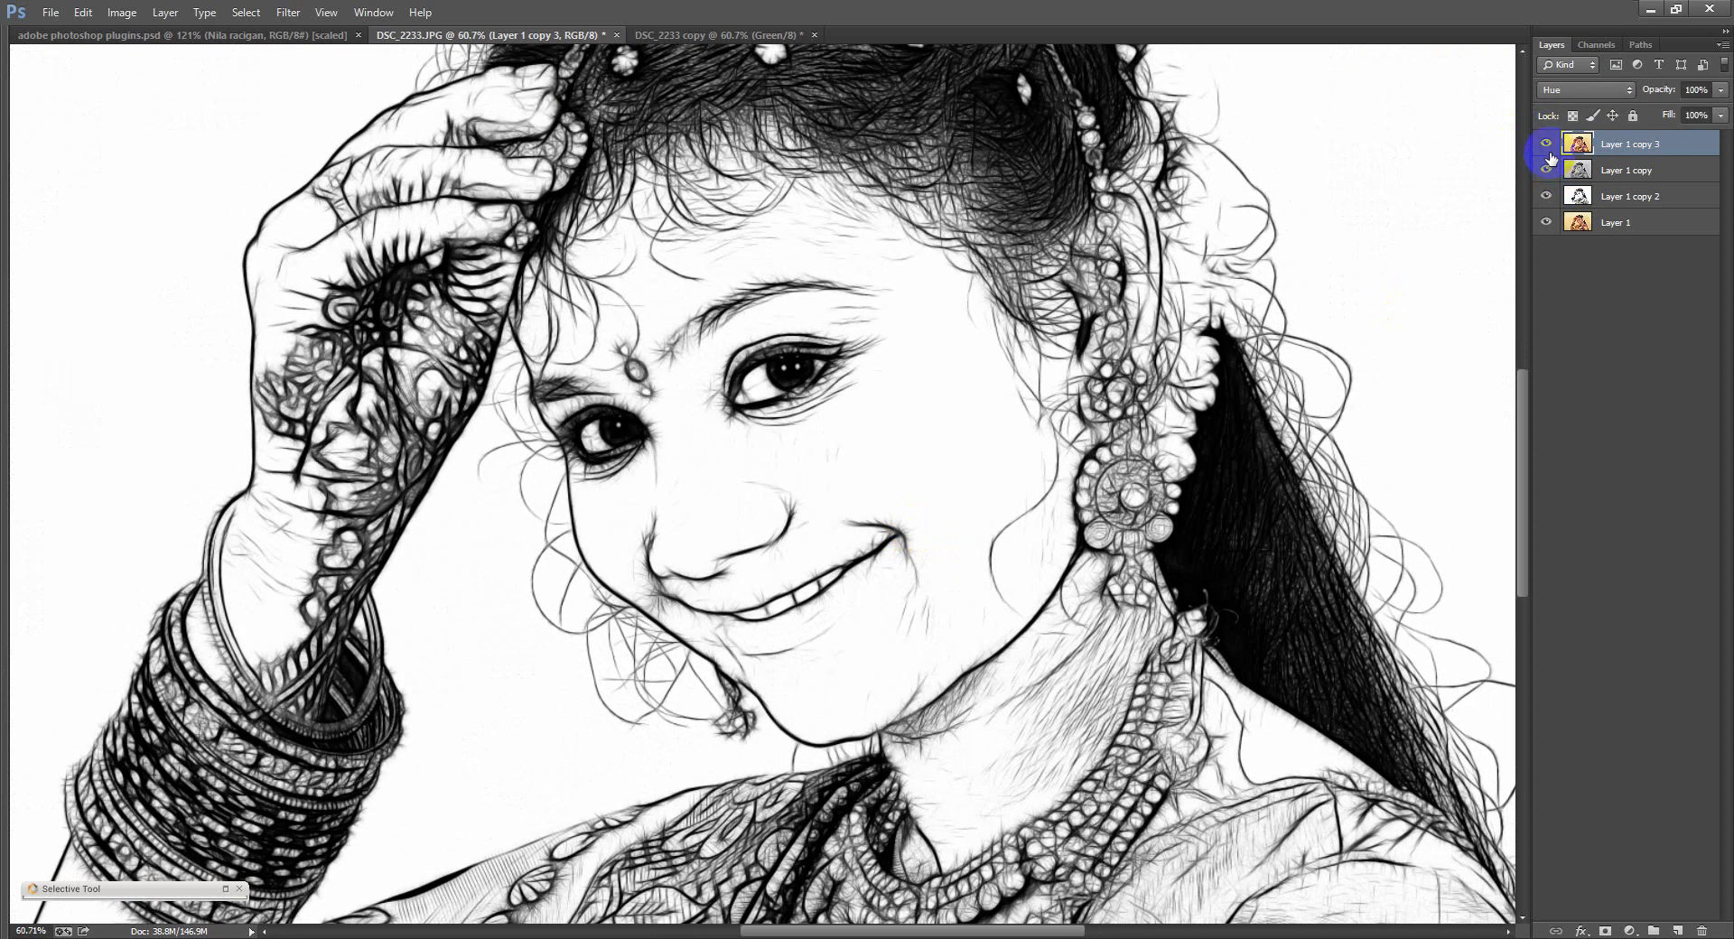
left_click(1549, 174)
left_click_drag(1027, 369, 929, 264)
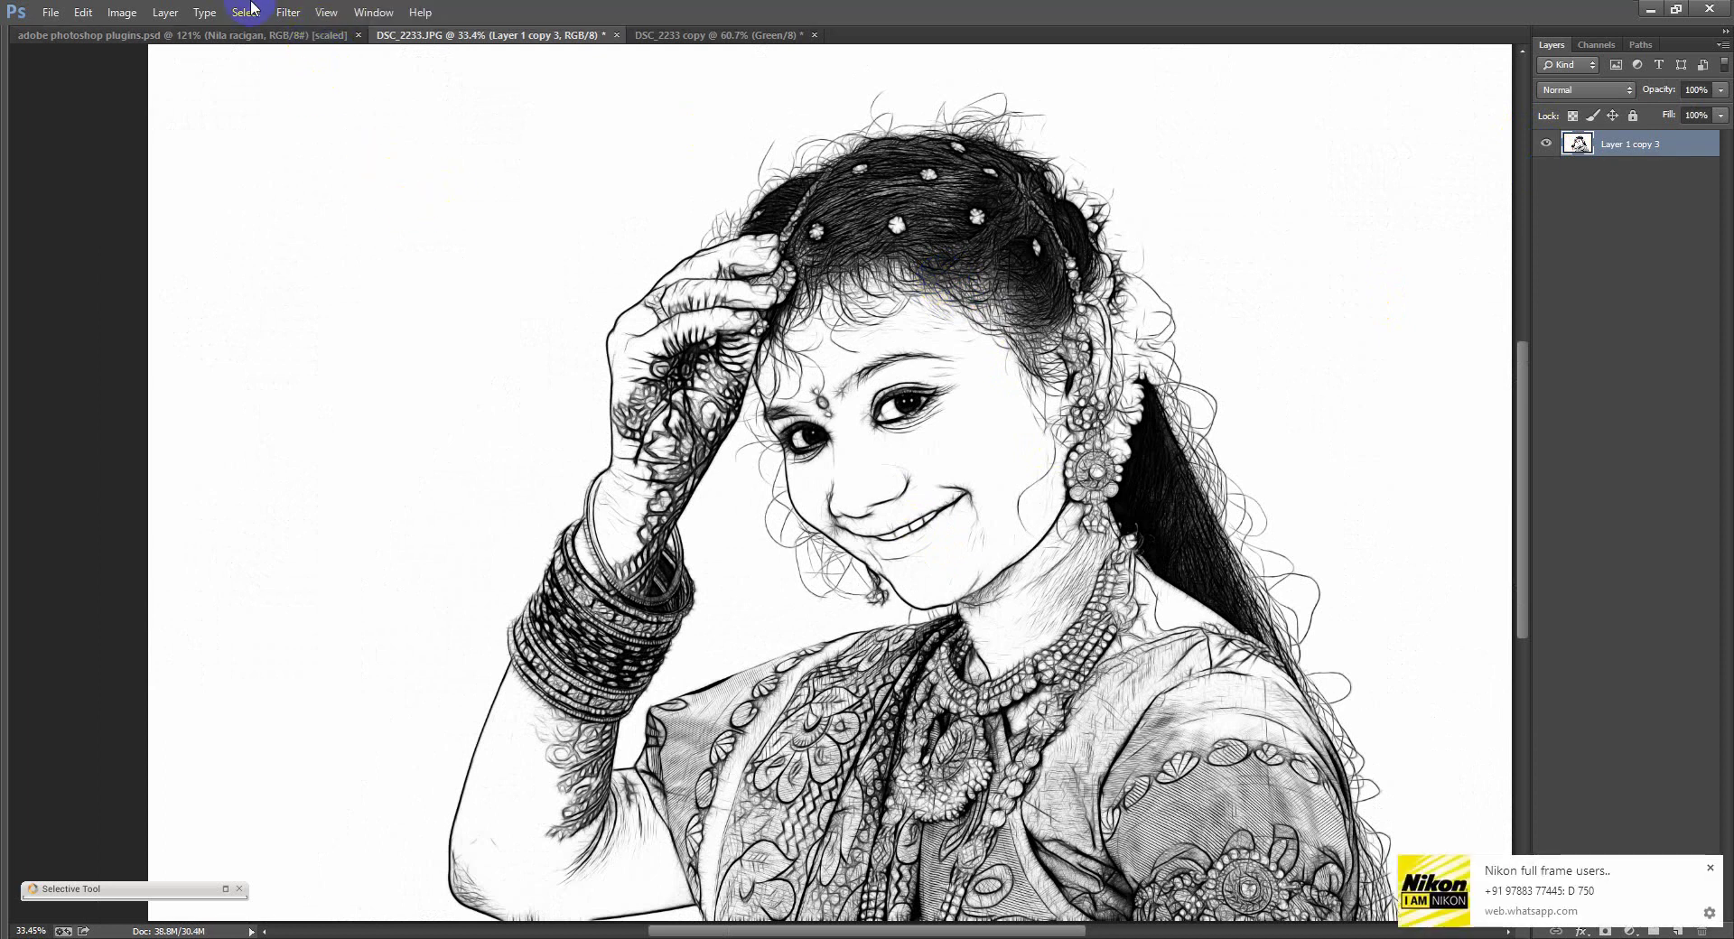
Step: In the Filter Gallery's Texturizer, choose the Sandstone texture
left_click(289, 12)
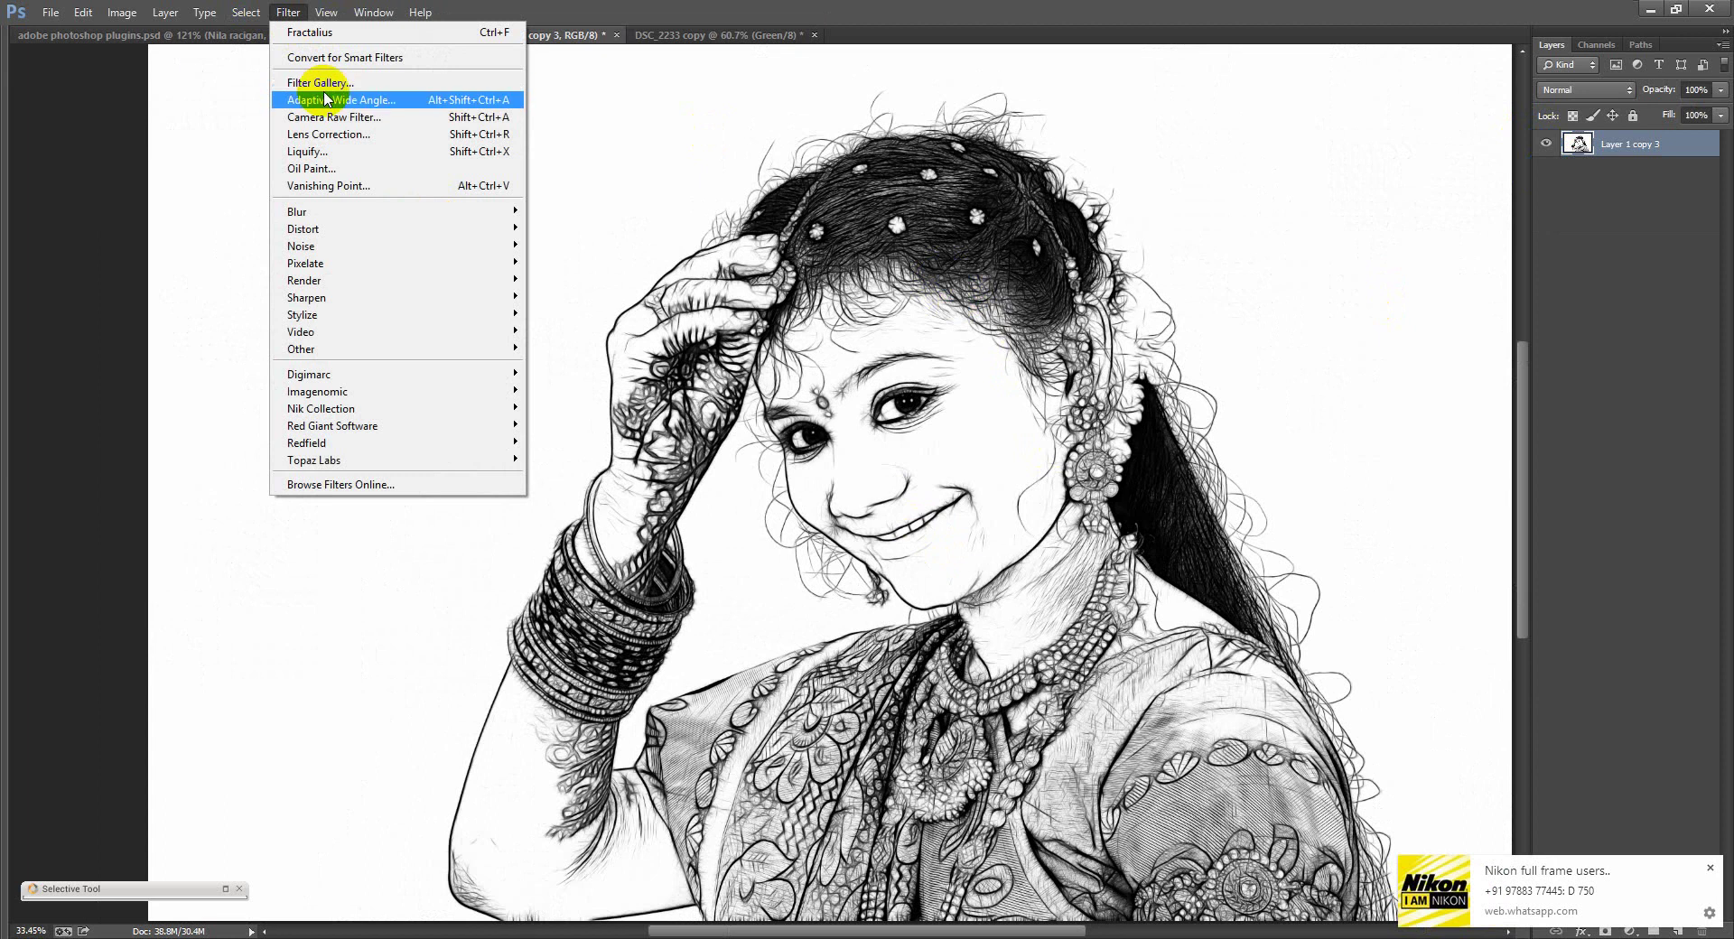
left_click(320, 83)
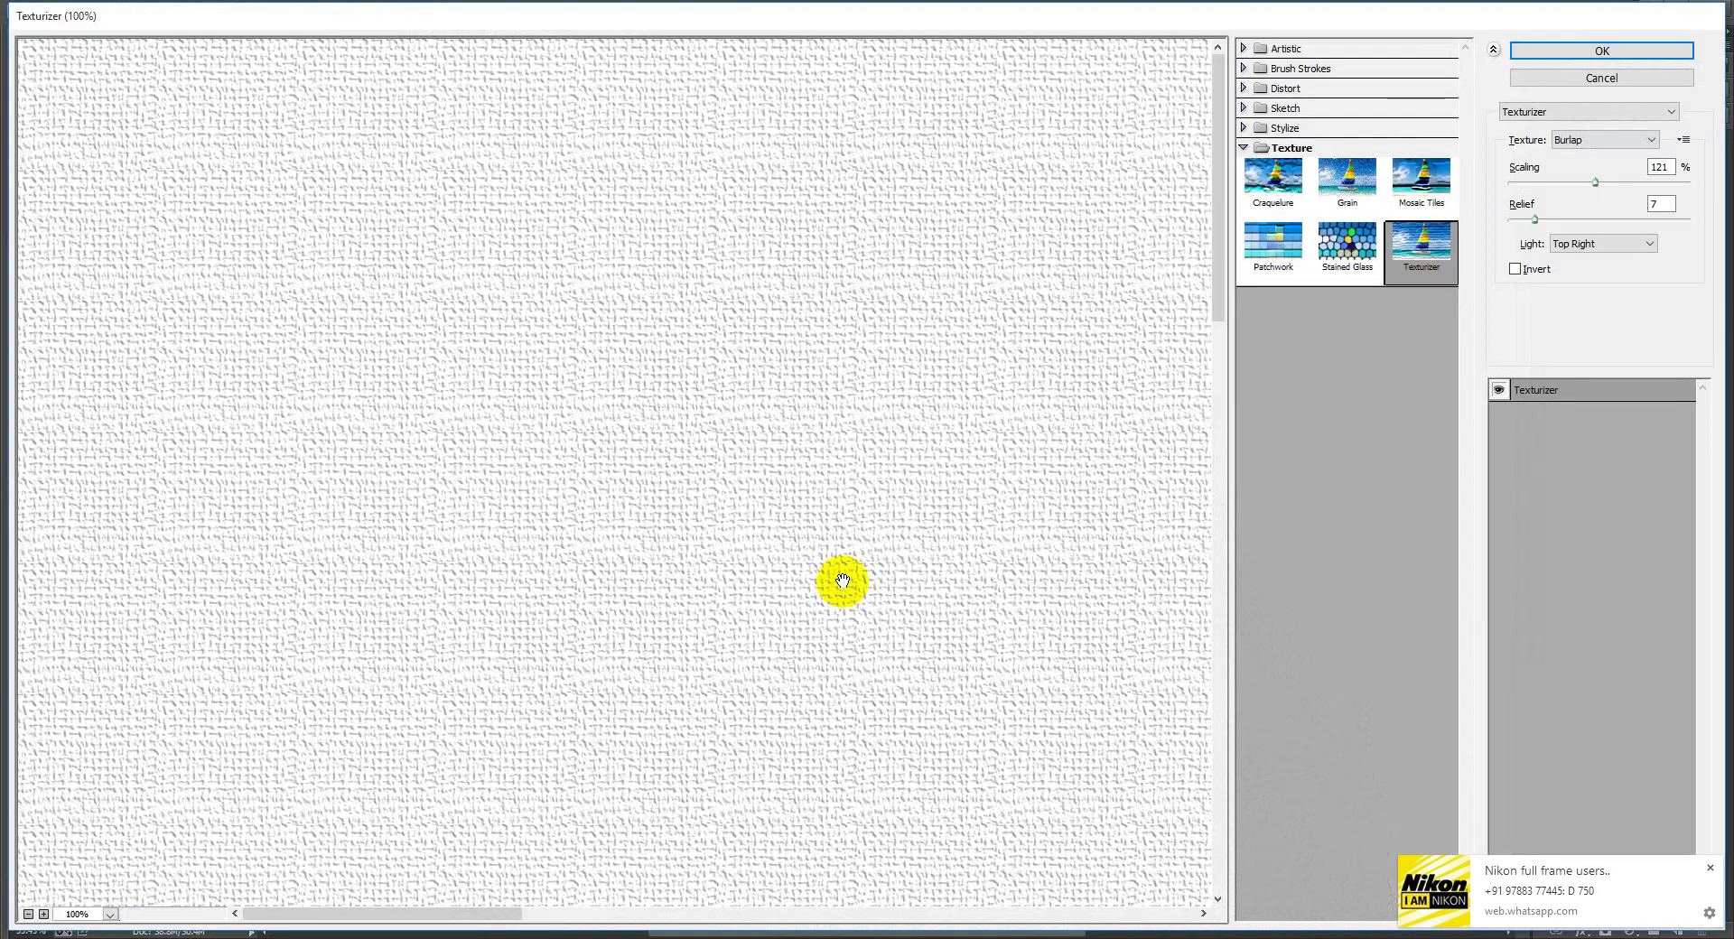
key("ctrl+minus")
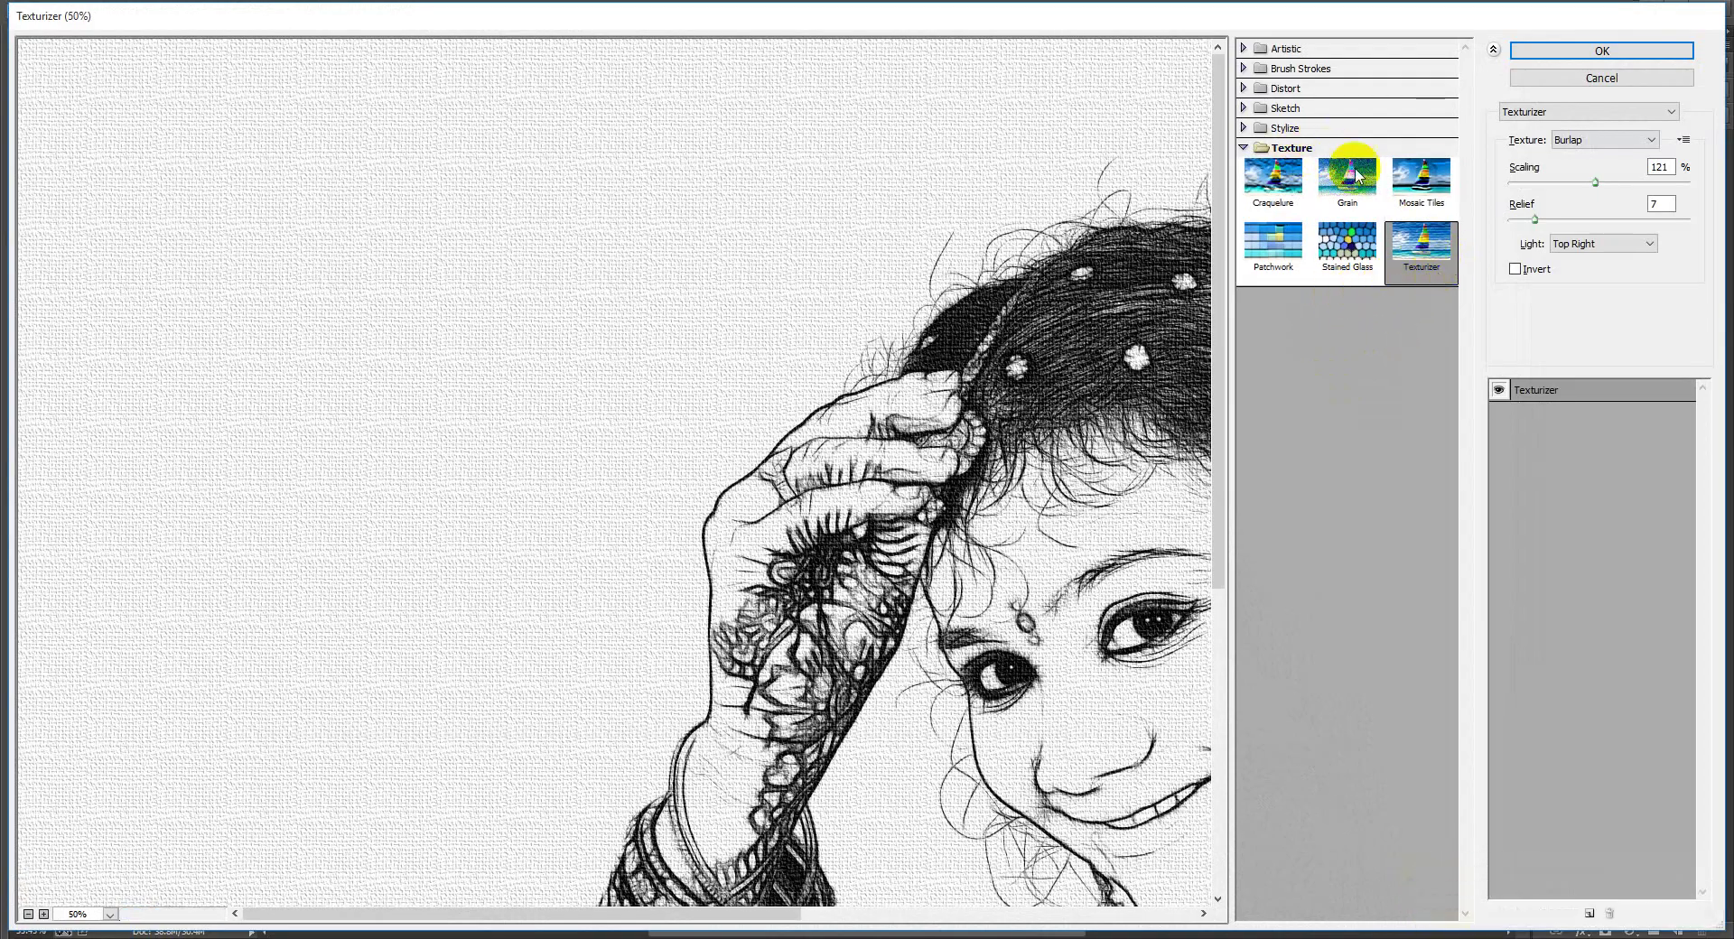
left_click_drag(967, 457, 1107, 236)
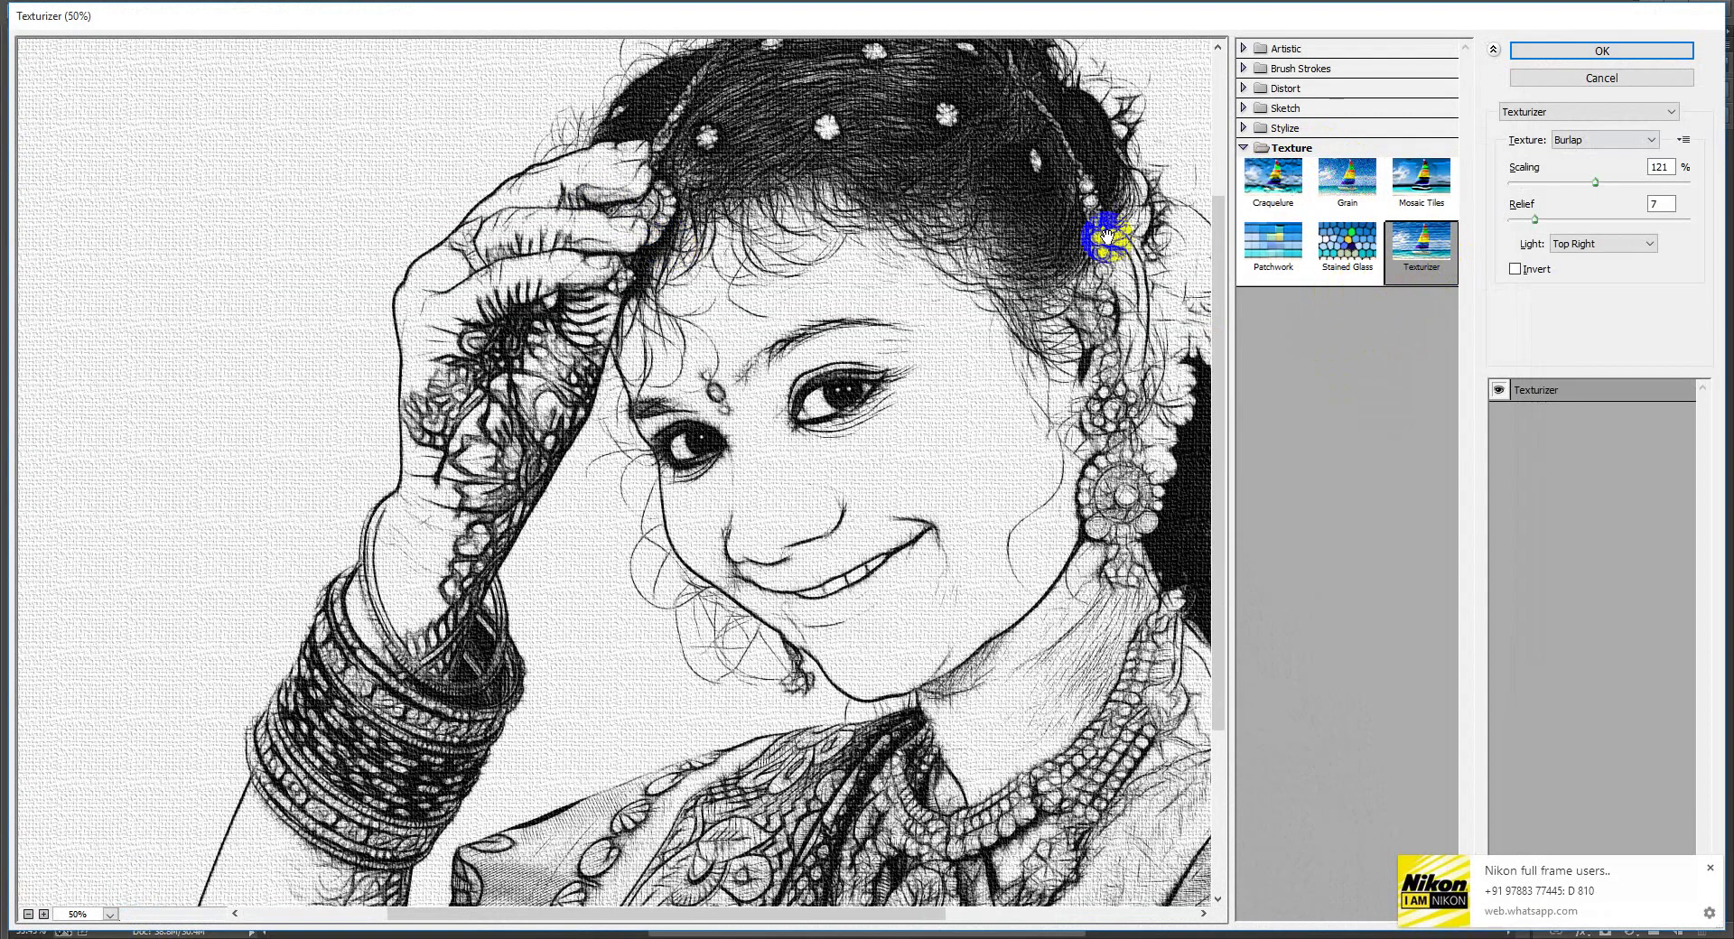
left_click(1613, 140)
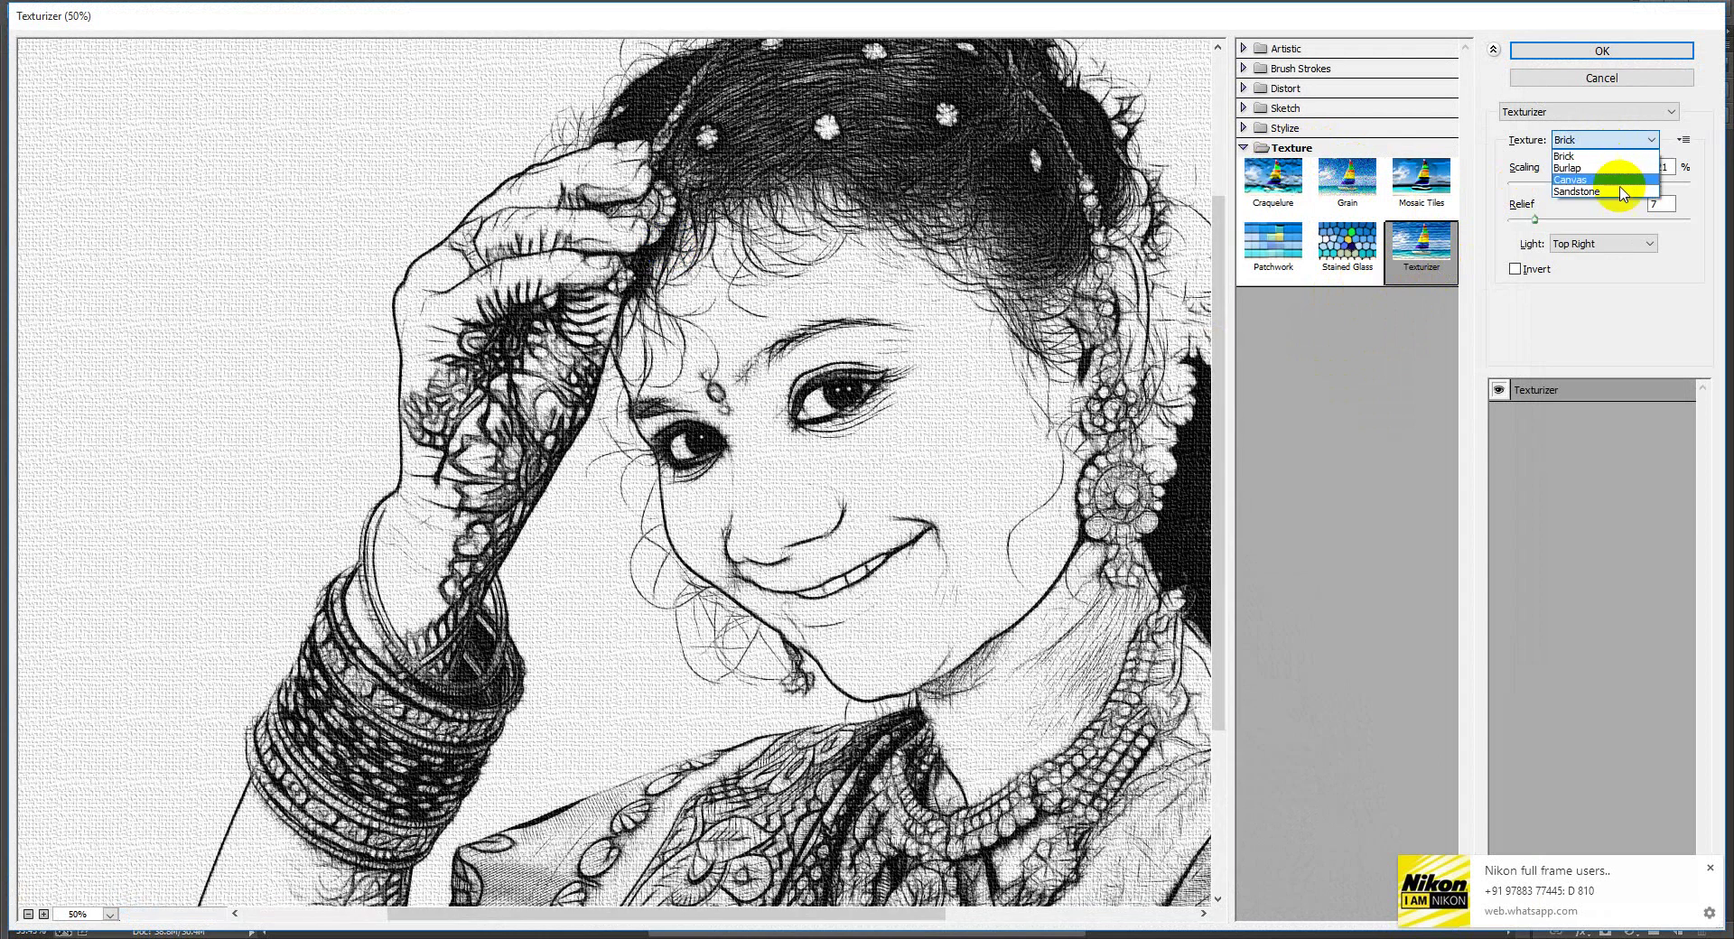
left_click(1617, 191)
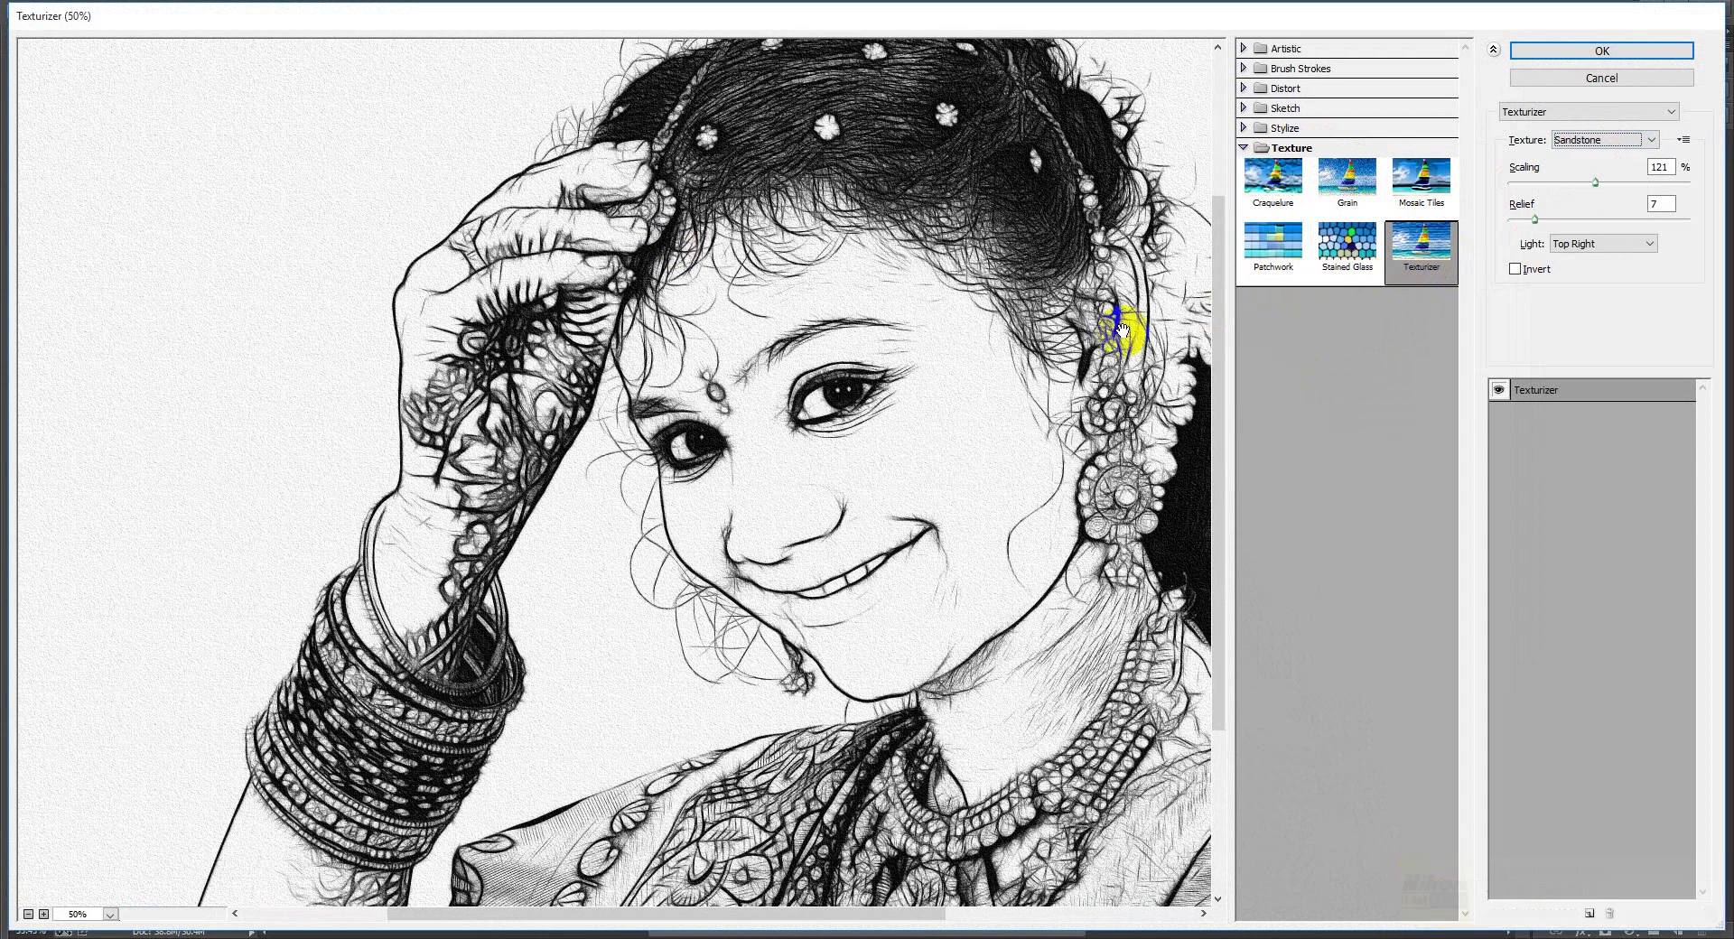
Step: Inspect the Sandstone grain up close and apply it at Scaling 121, Relief 7, Top Right light
left_click(997, 472, "ctrl")
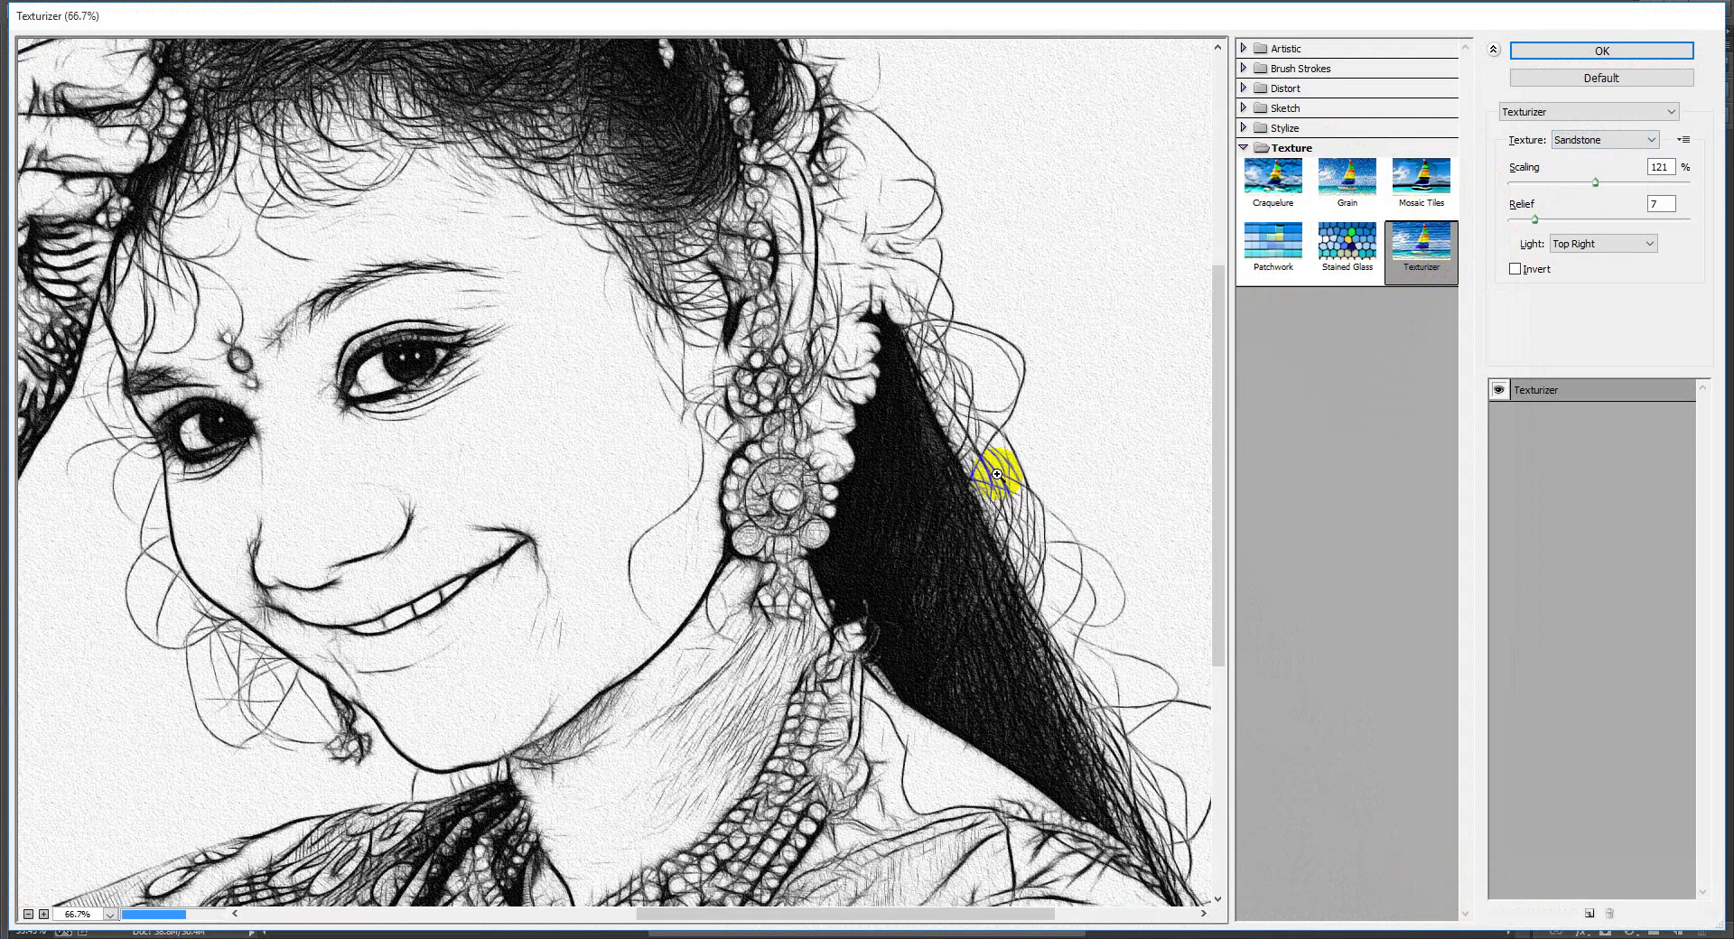
left_click(669, 431, "ctrl")
left_click(540, 417, "ctrl")
left_click_drag(434, 401, 747, 403)
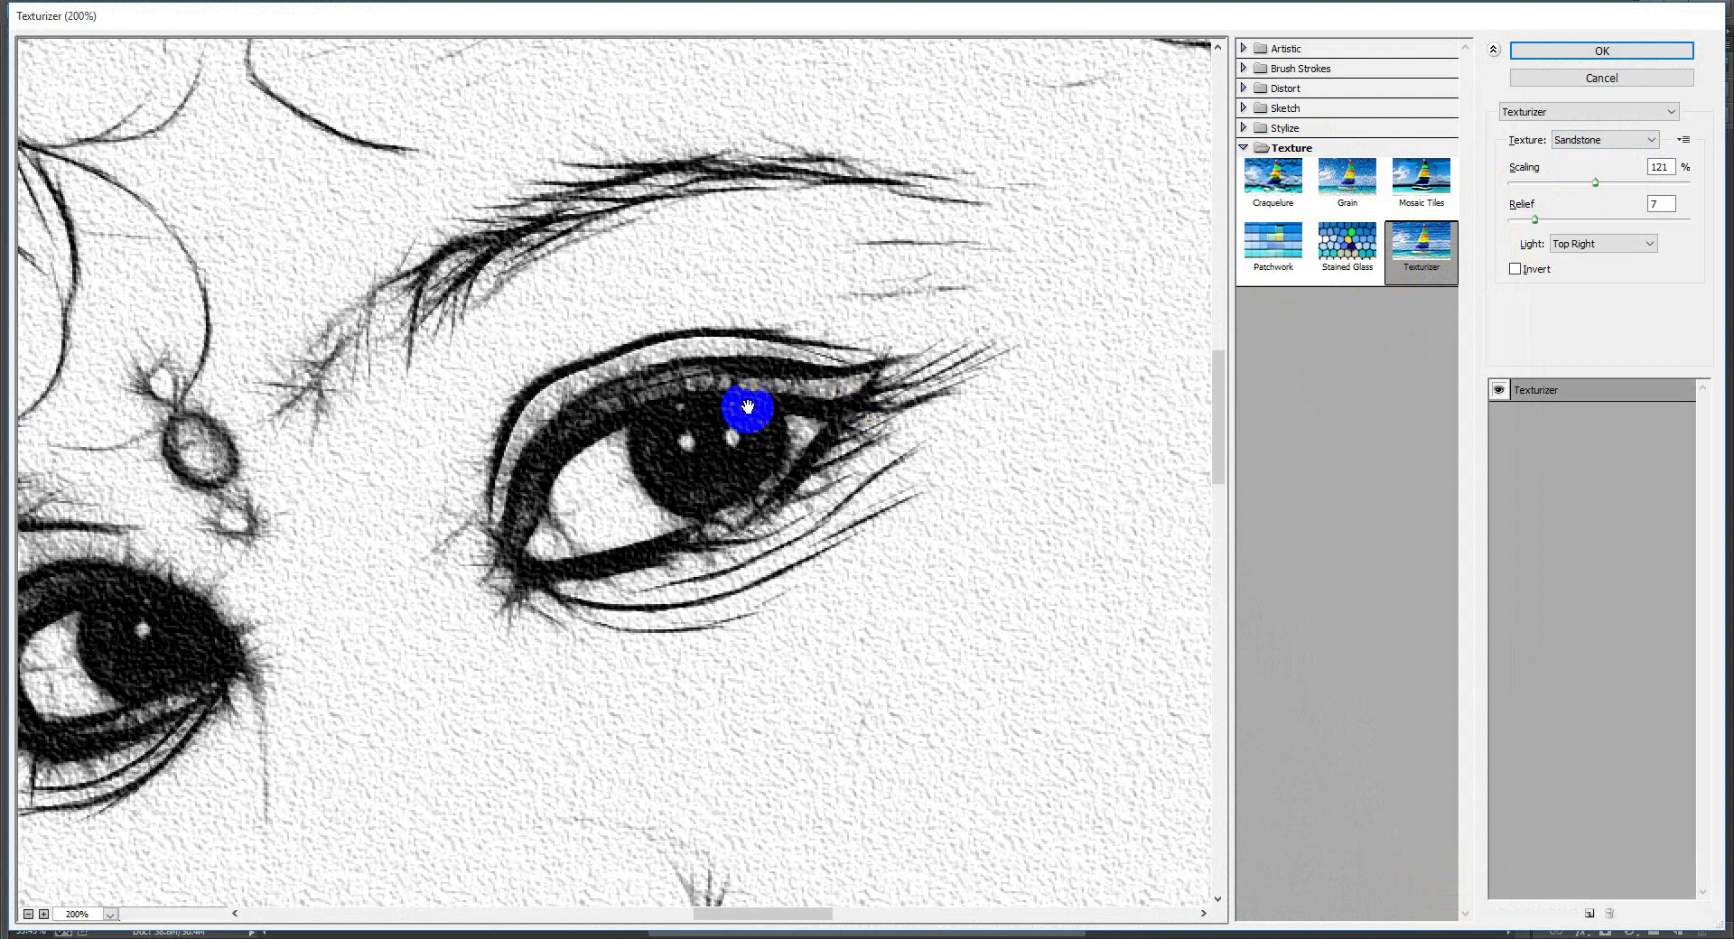
left_click(747, 403, "alt")
left_click(747, 403, "alt")
left_click(748, 408, "ctrl")
left_click_drag(786, 487, 825, 307)
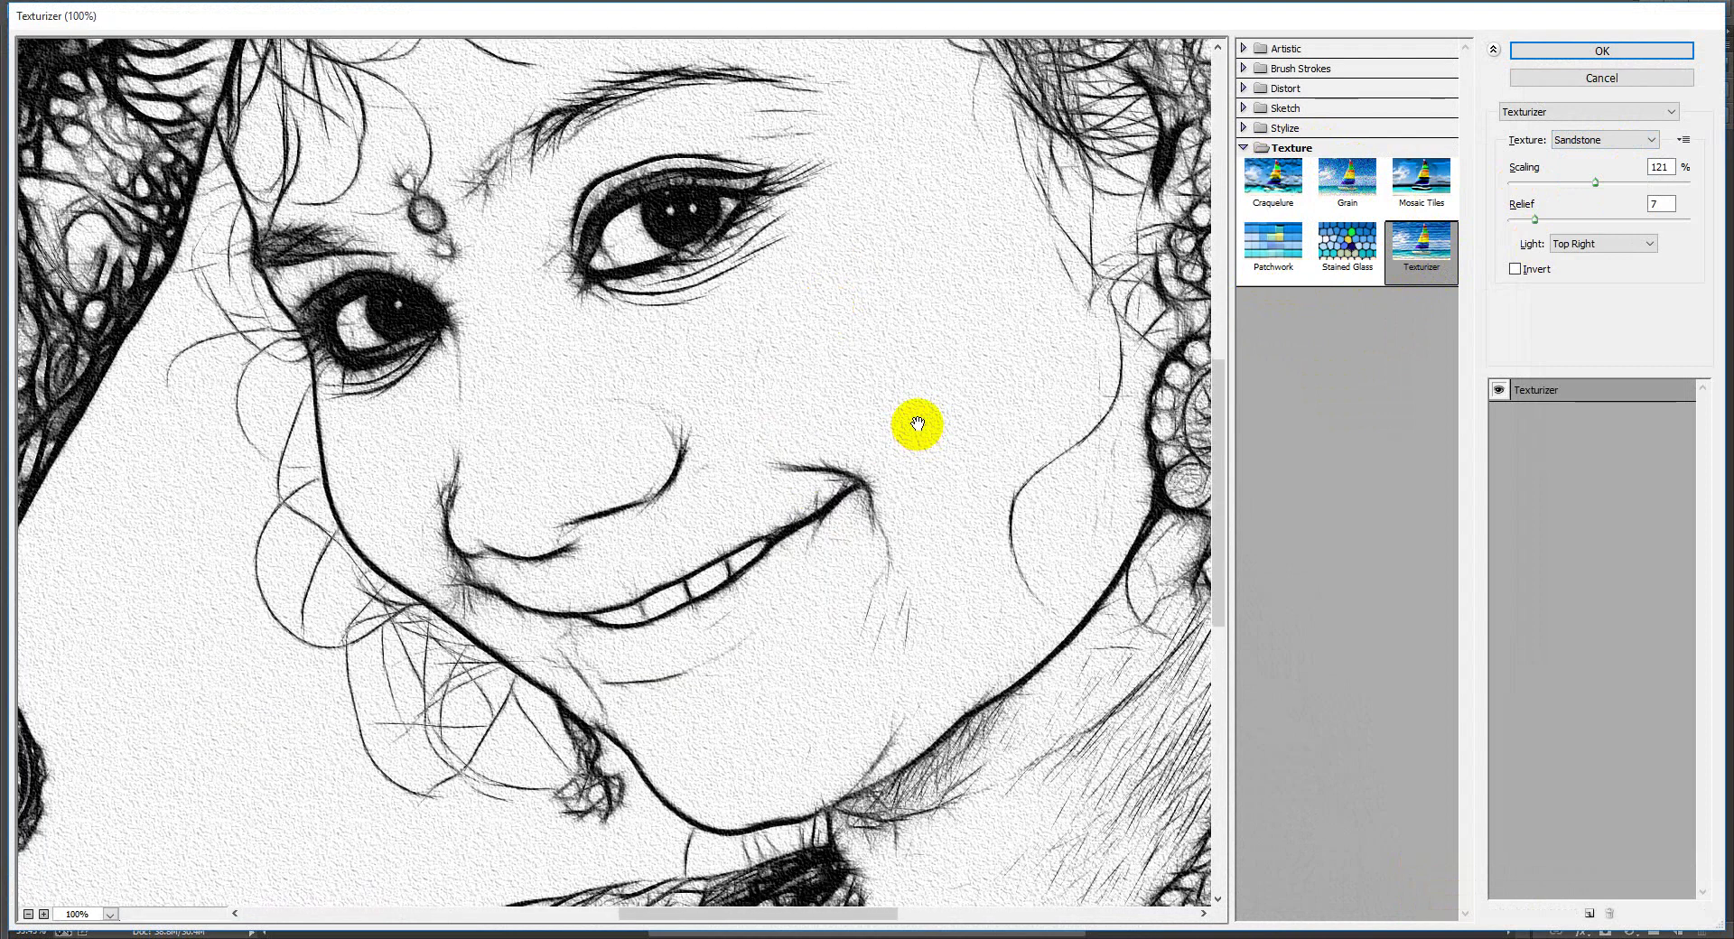
left_click(1576, 50)
left_click_drag(1003, 469, 1037, 518)
Step: Close the DSC_2233 copy document without saving its changes
left_click(311, 36)
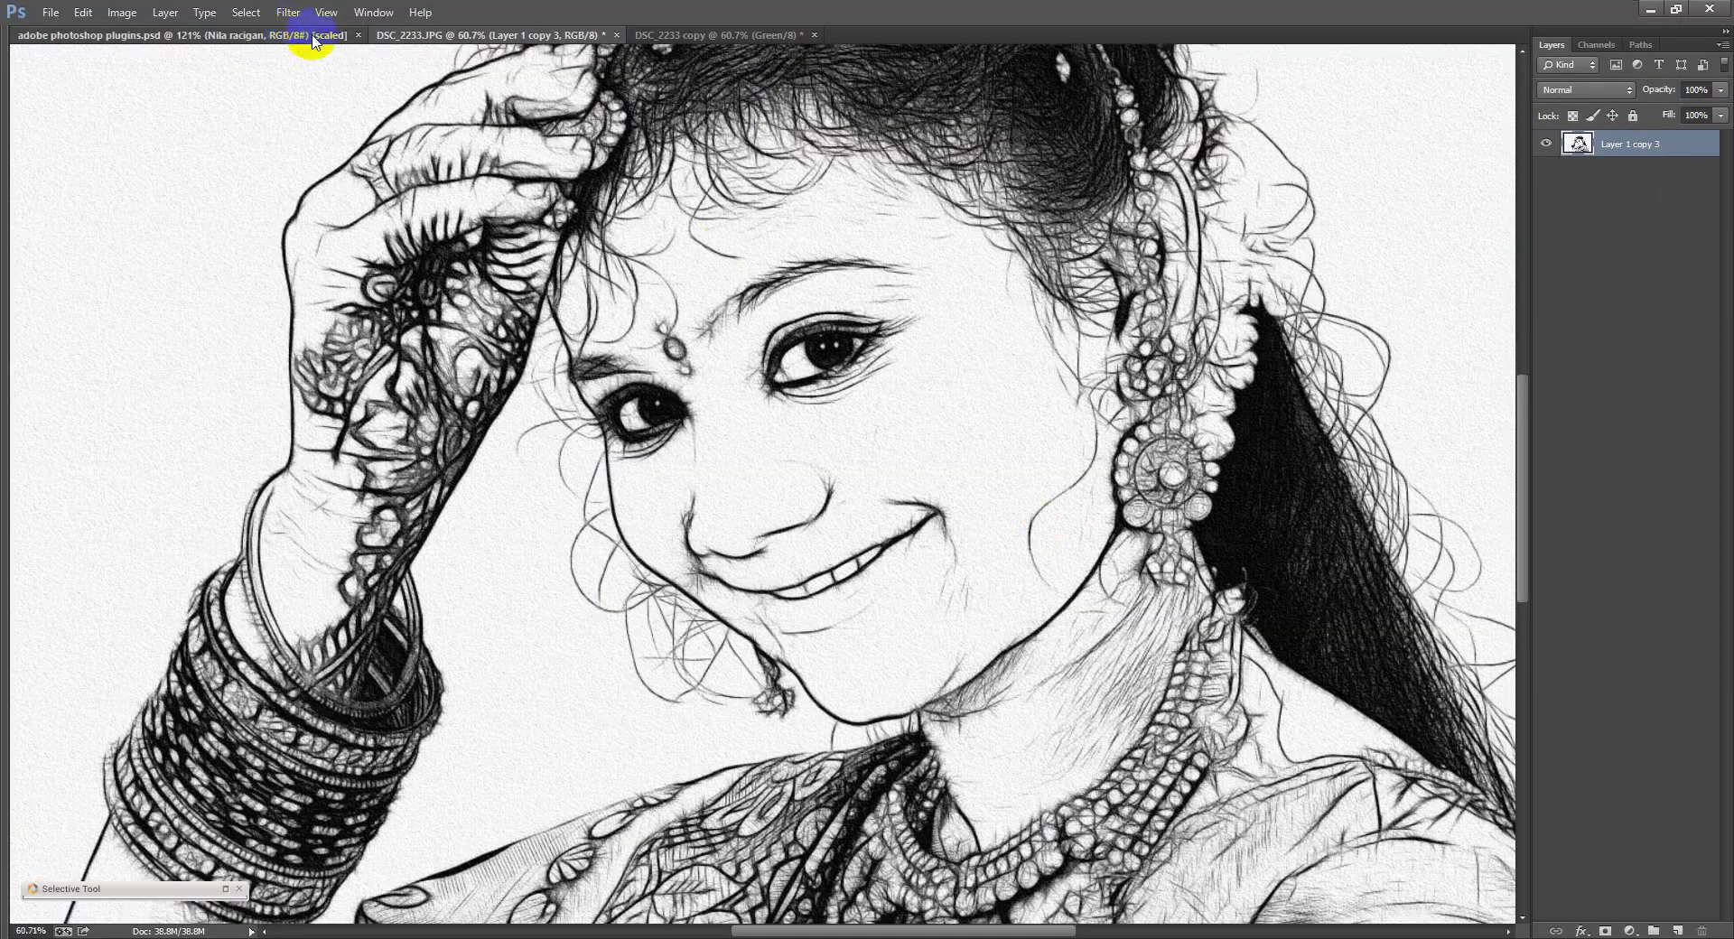
left_click(464, 36)
left_click(720, 36)
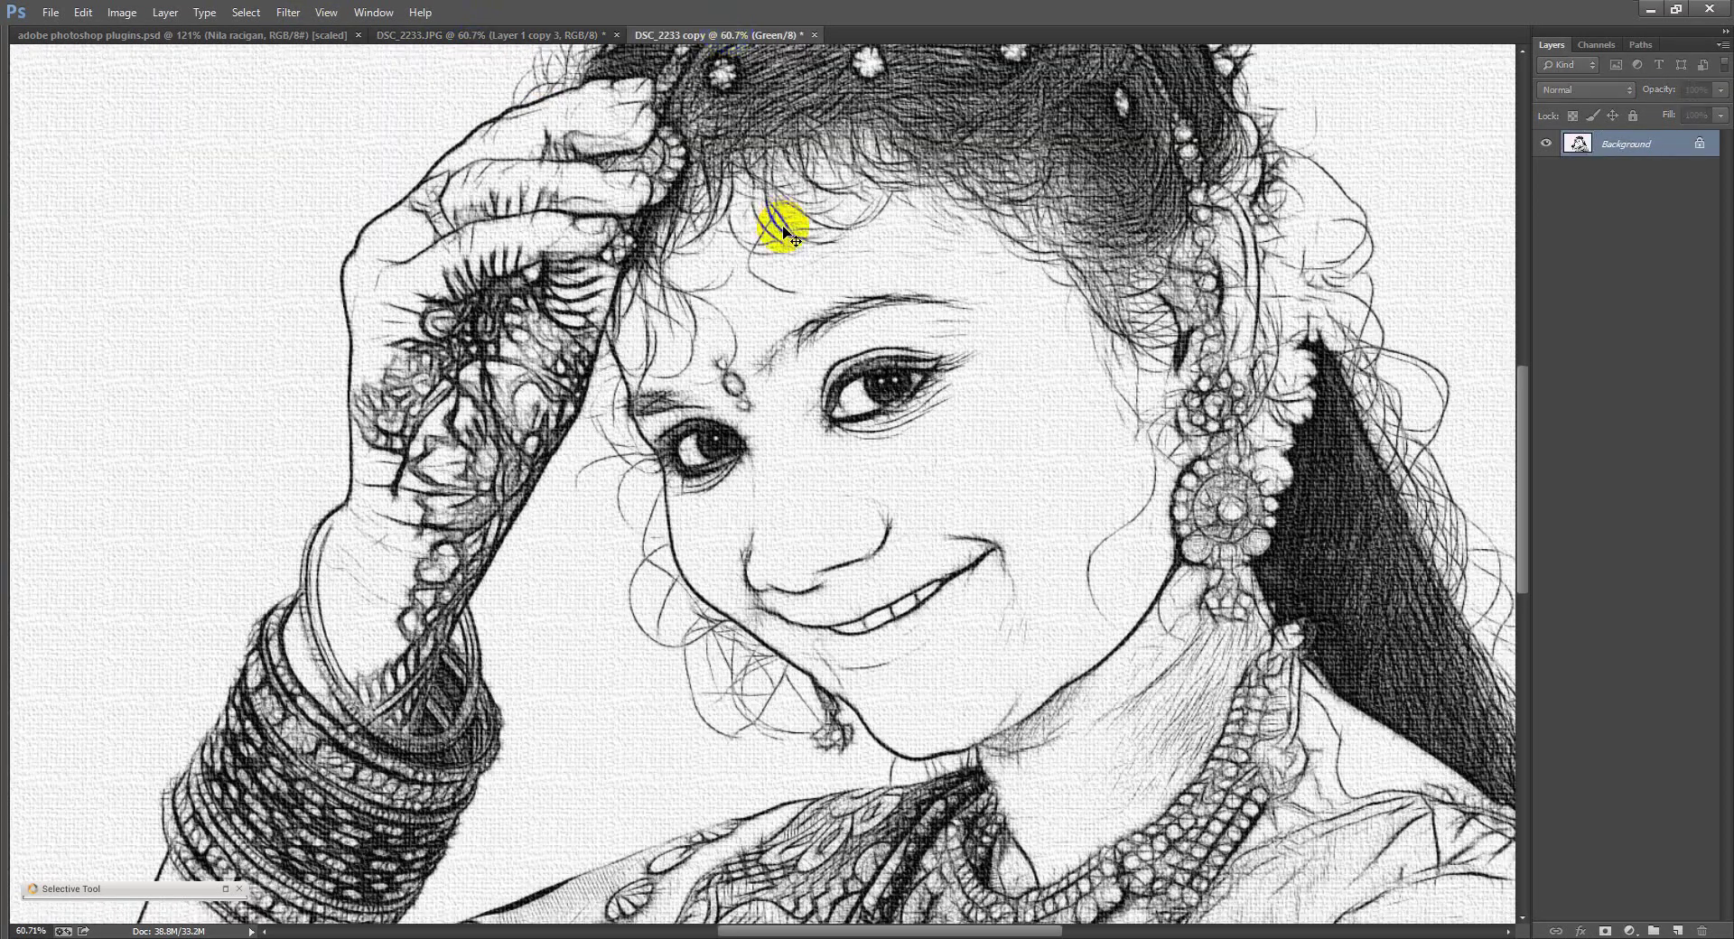
key("ctrl+w")
left_click(1568, 376)
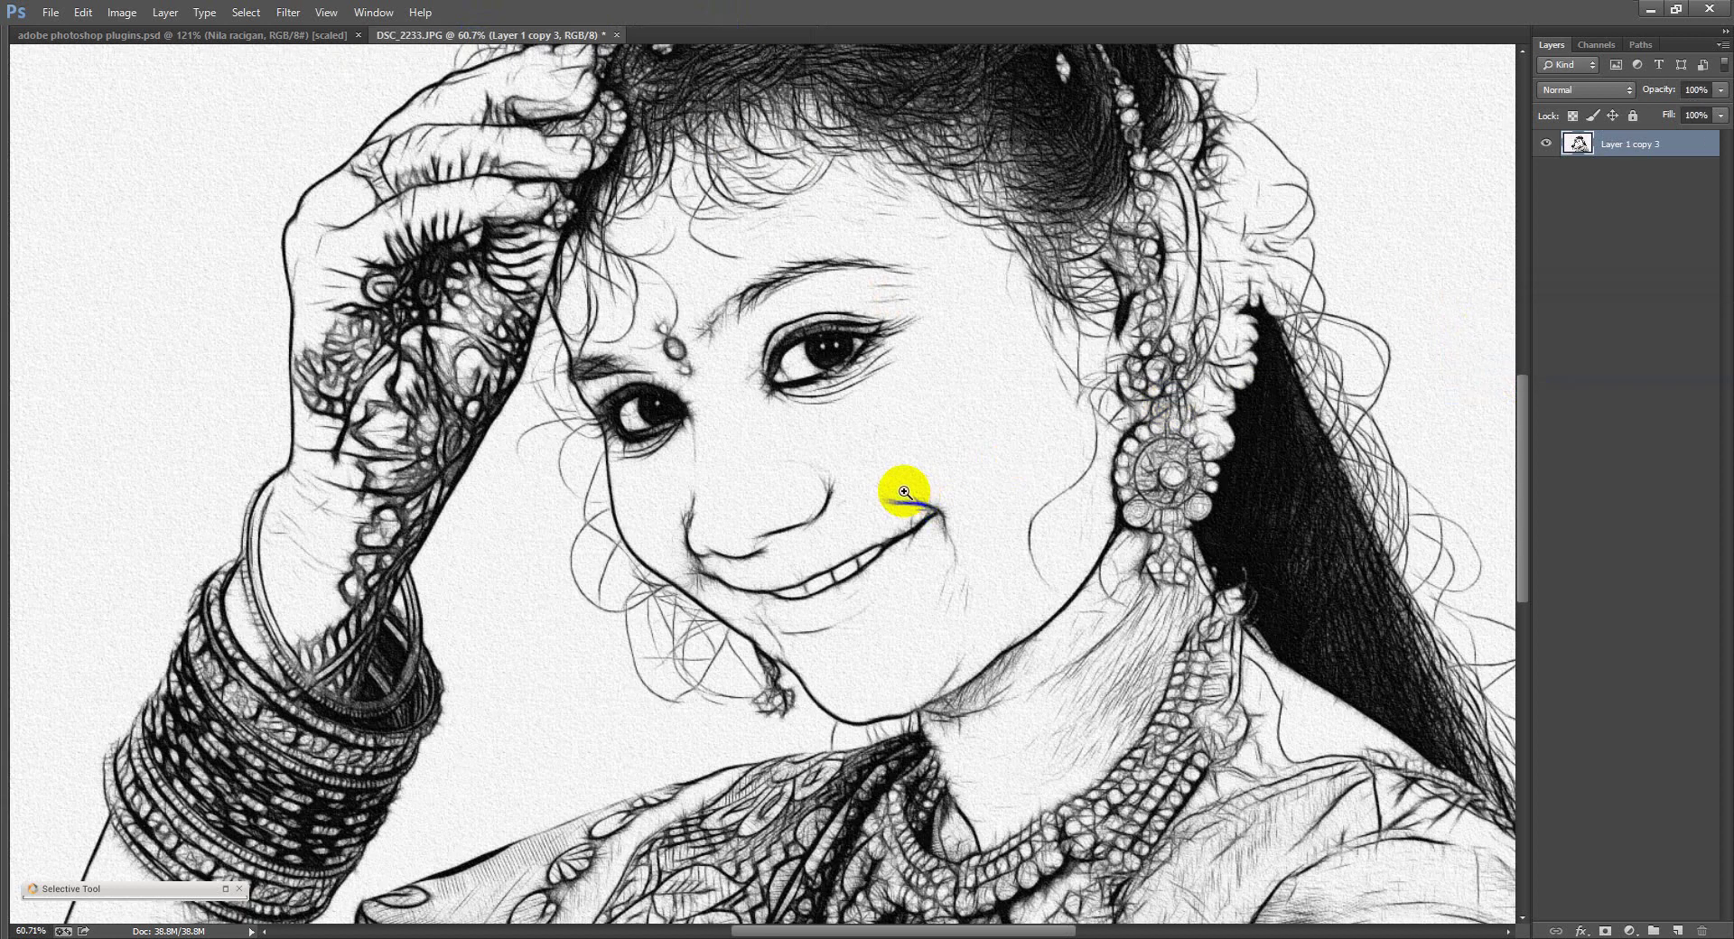
mouse_move(905, 492)
left_mouse_down()
mouse_move(886, 483)
mouse_move(905, 496)
left_mouse_up()
Step: Save the textured sketch as the Photoshop file DSC_2233.psd with maximum compatibility
key("ctrl+shift+s")
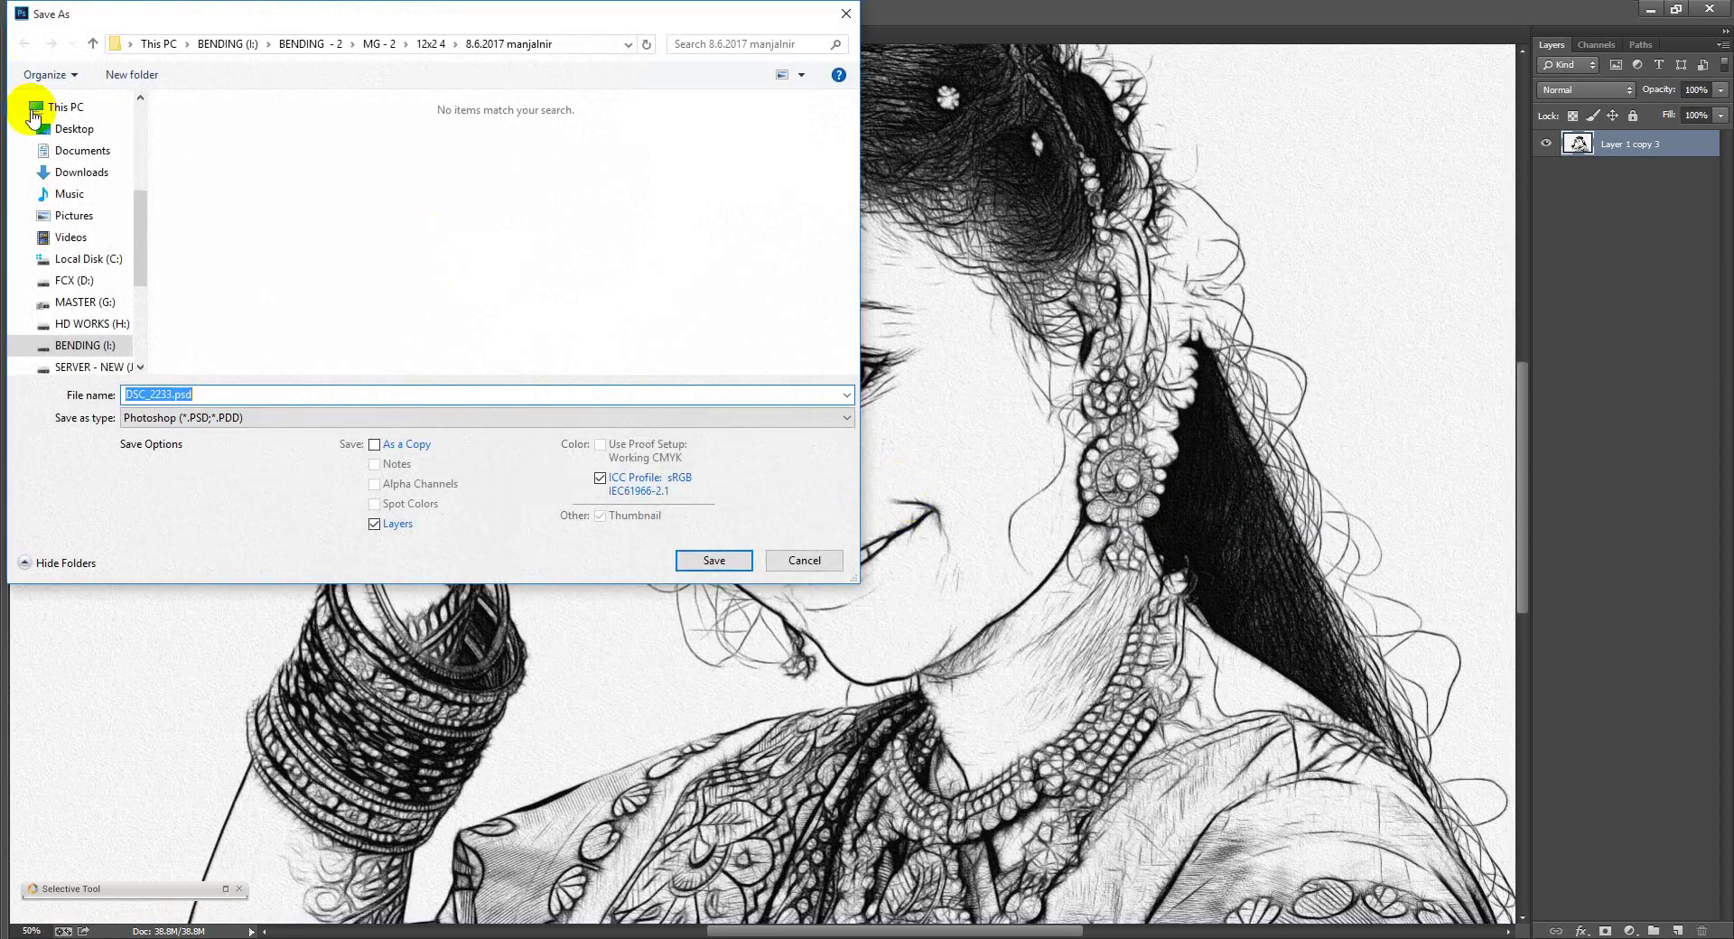
left_click(68, 126)
left_click(714, 561)
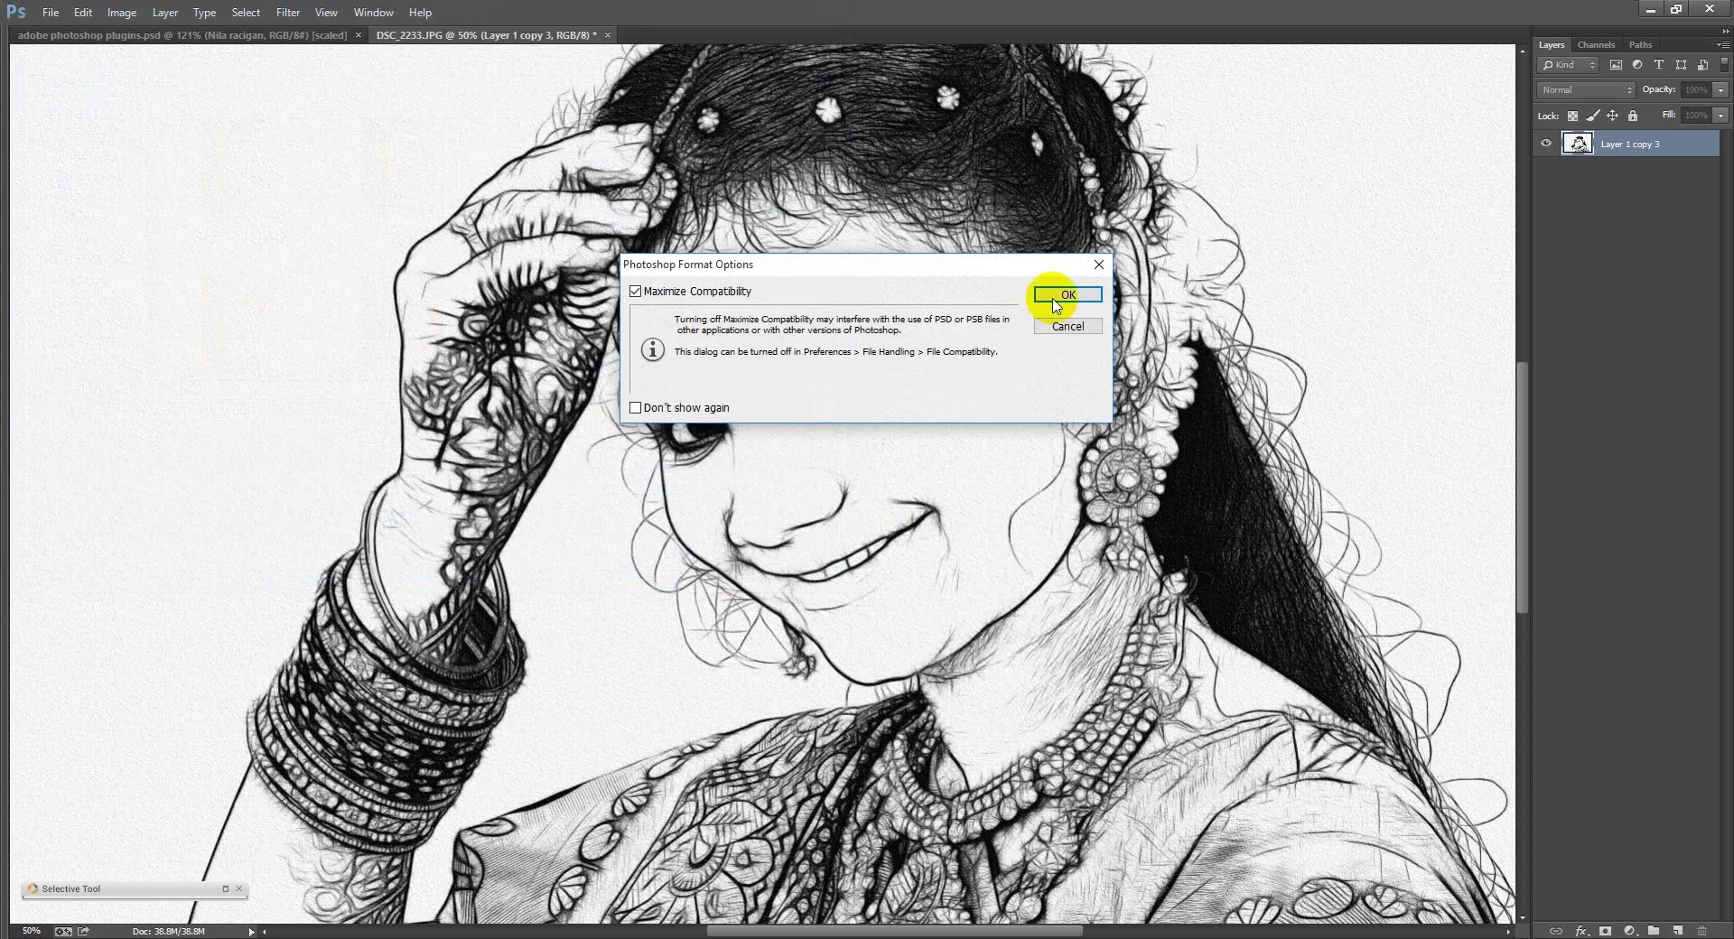
left_click(1075, 287)
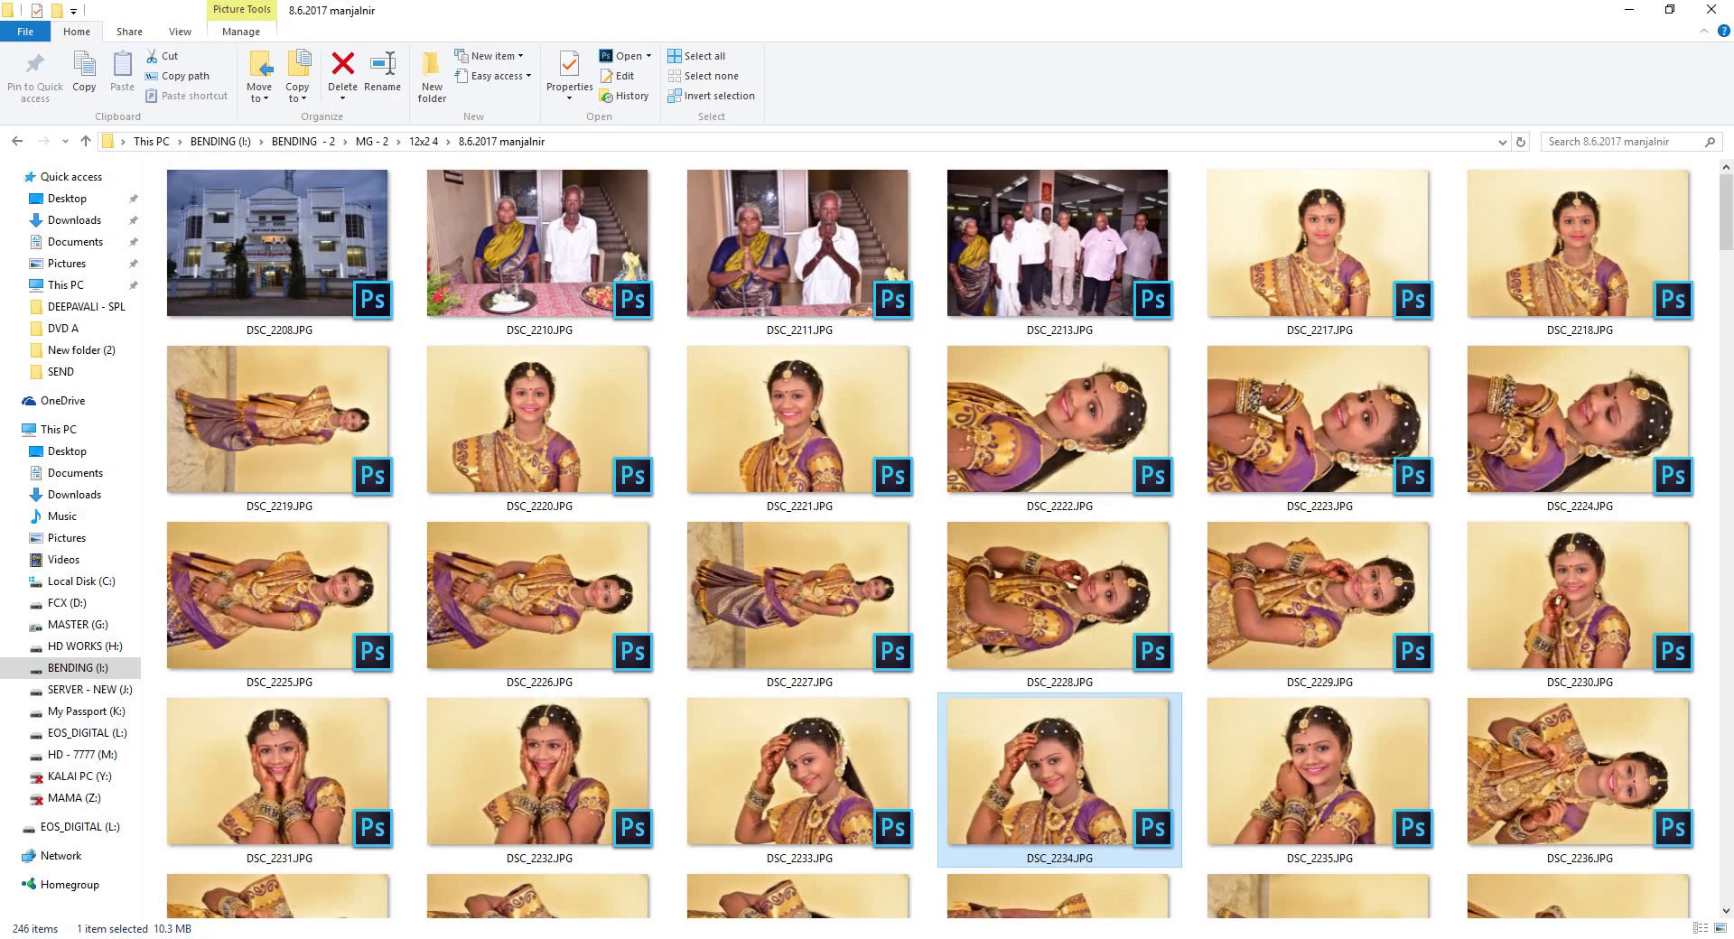
Step: Copy the whole original DSC_2233.JPG photo, close it, and paste it into DSC_2233.psd as Layer 1
double_click(800, 772)
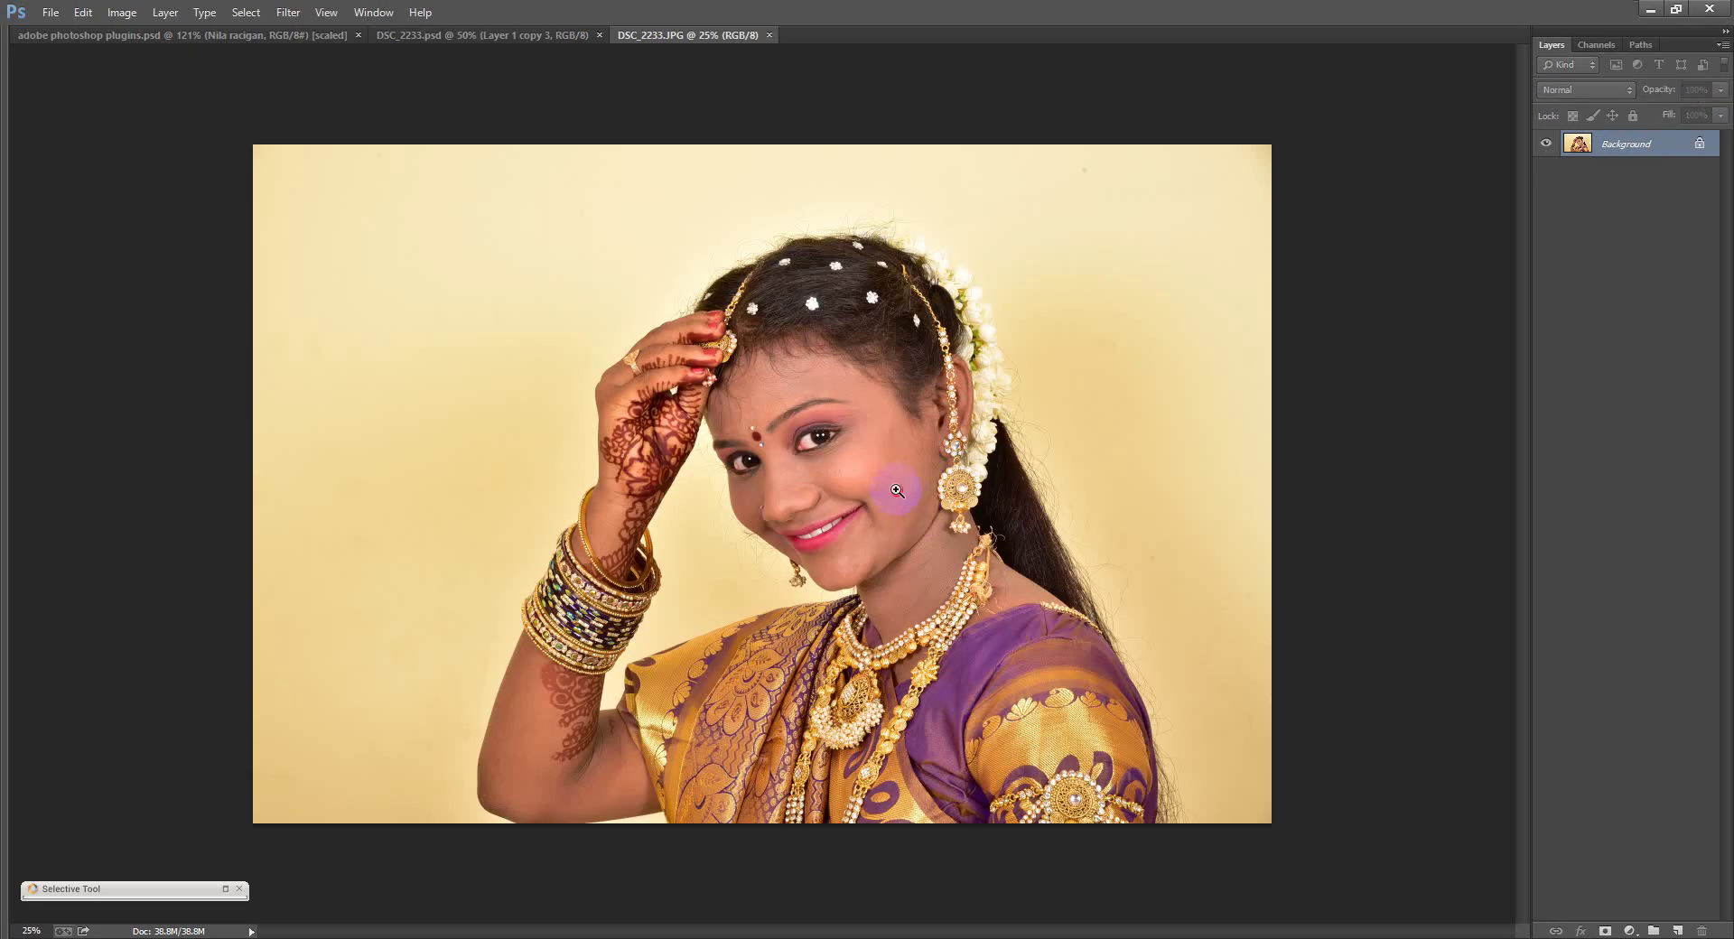
left_click_drag(897, 490, 921, 524)
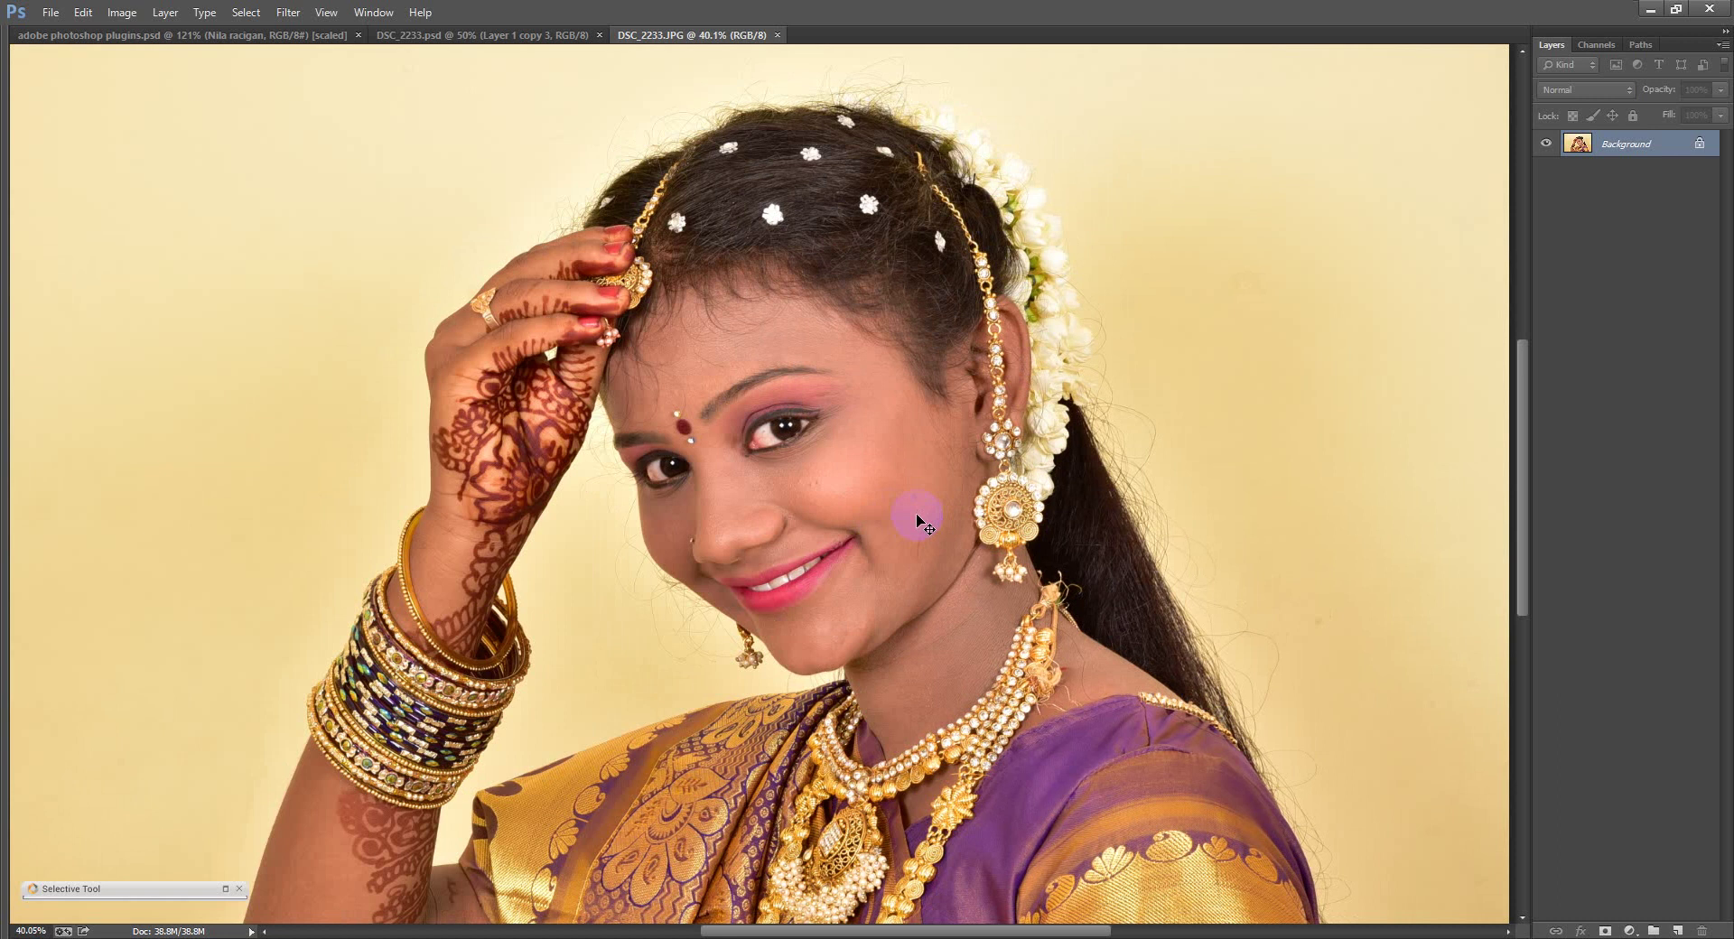
key("ctrl+a")
key("ctrl+x")
key("ctrl+w")
left_click(1585, 366)
key("ctrl+v")
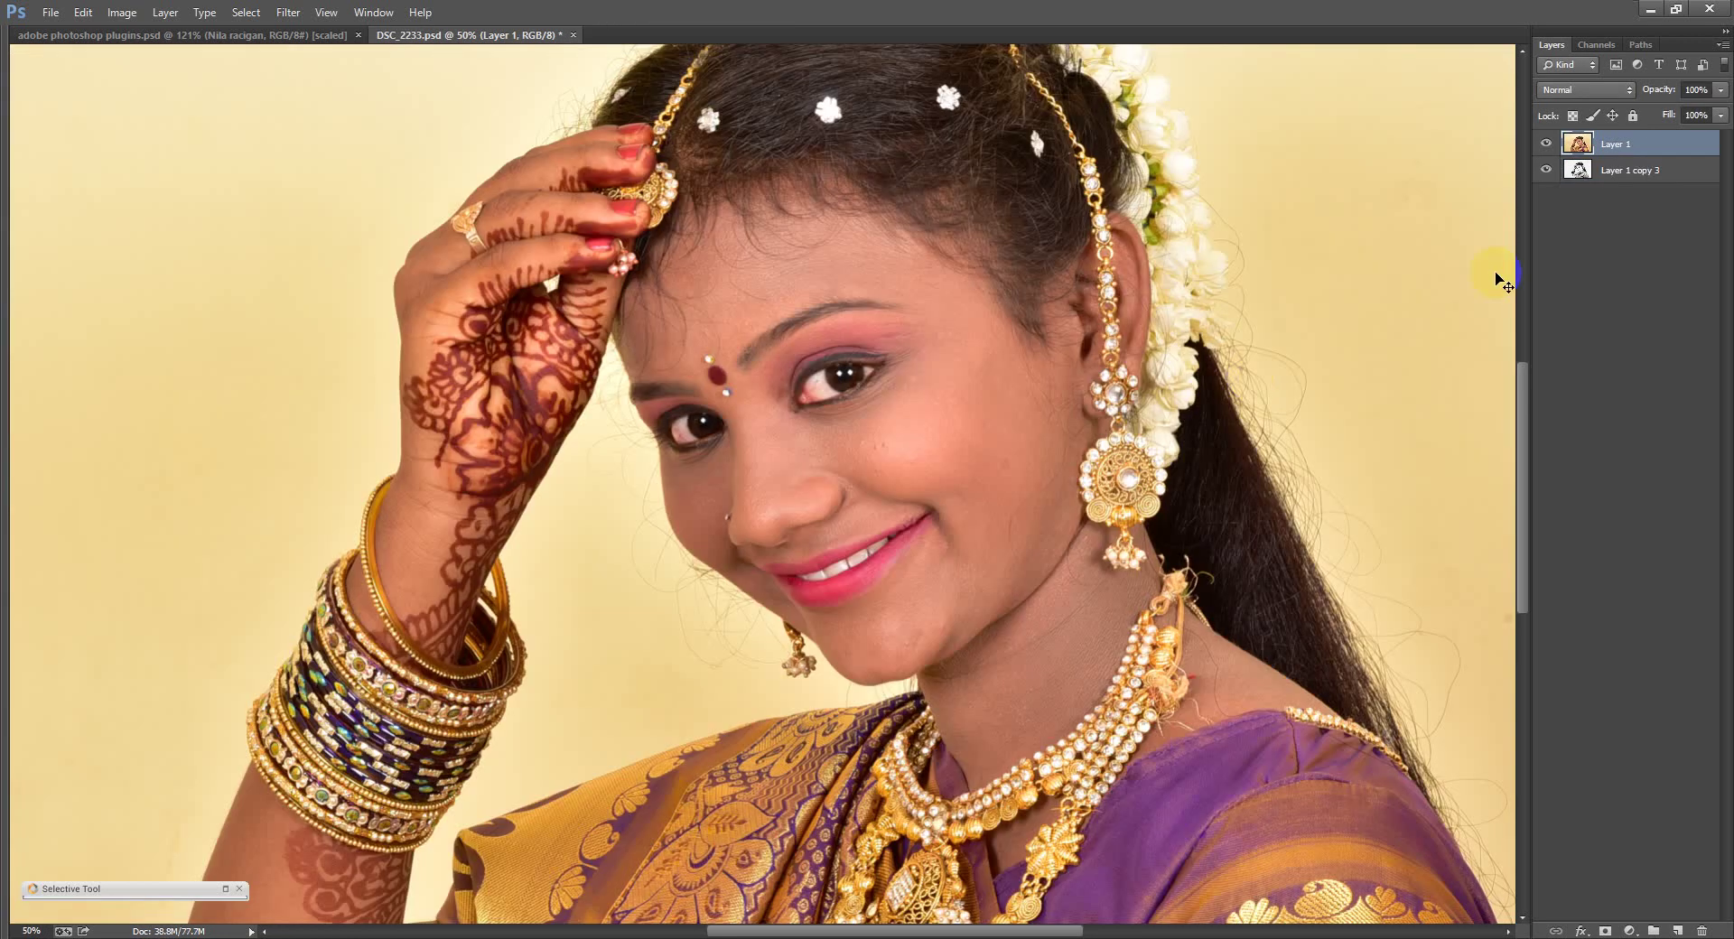
Step: Toggle Layer 1's visibility to compare the colour photo with the sketch, leaving it visible
left_click(1546, 144)
left_click(1546, 144)
left_click(1546, 144)
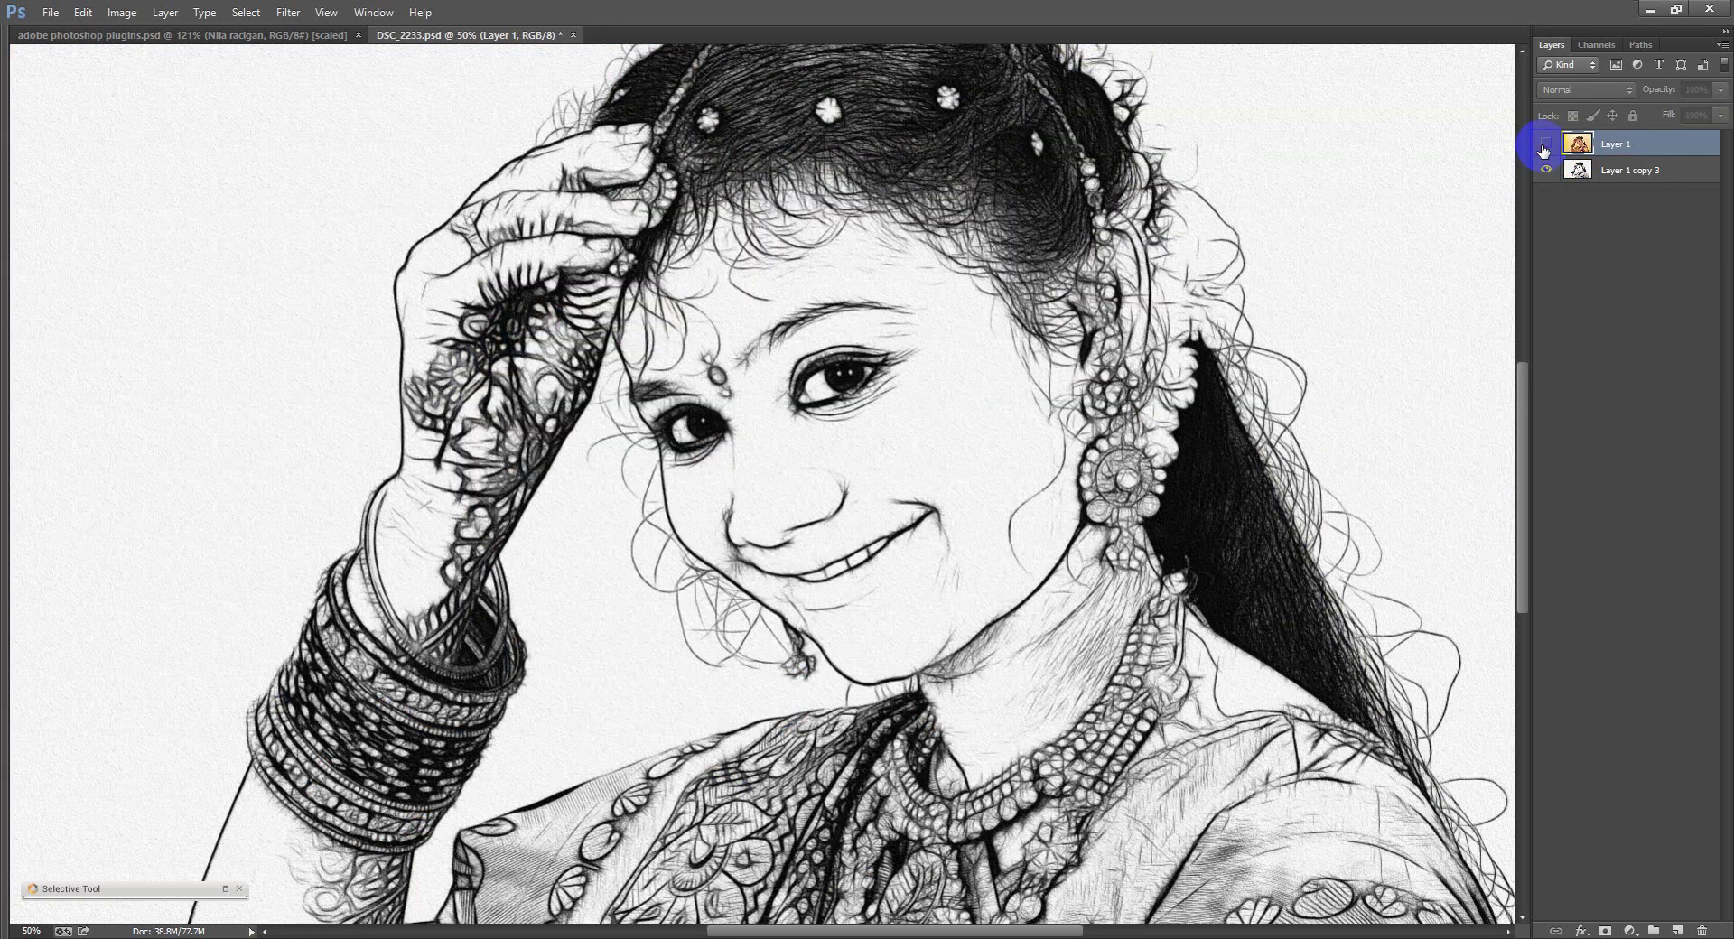
left_click(1544, 147)
left_click(1543, 147)
left_click(1544, 144)
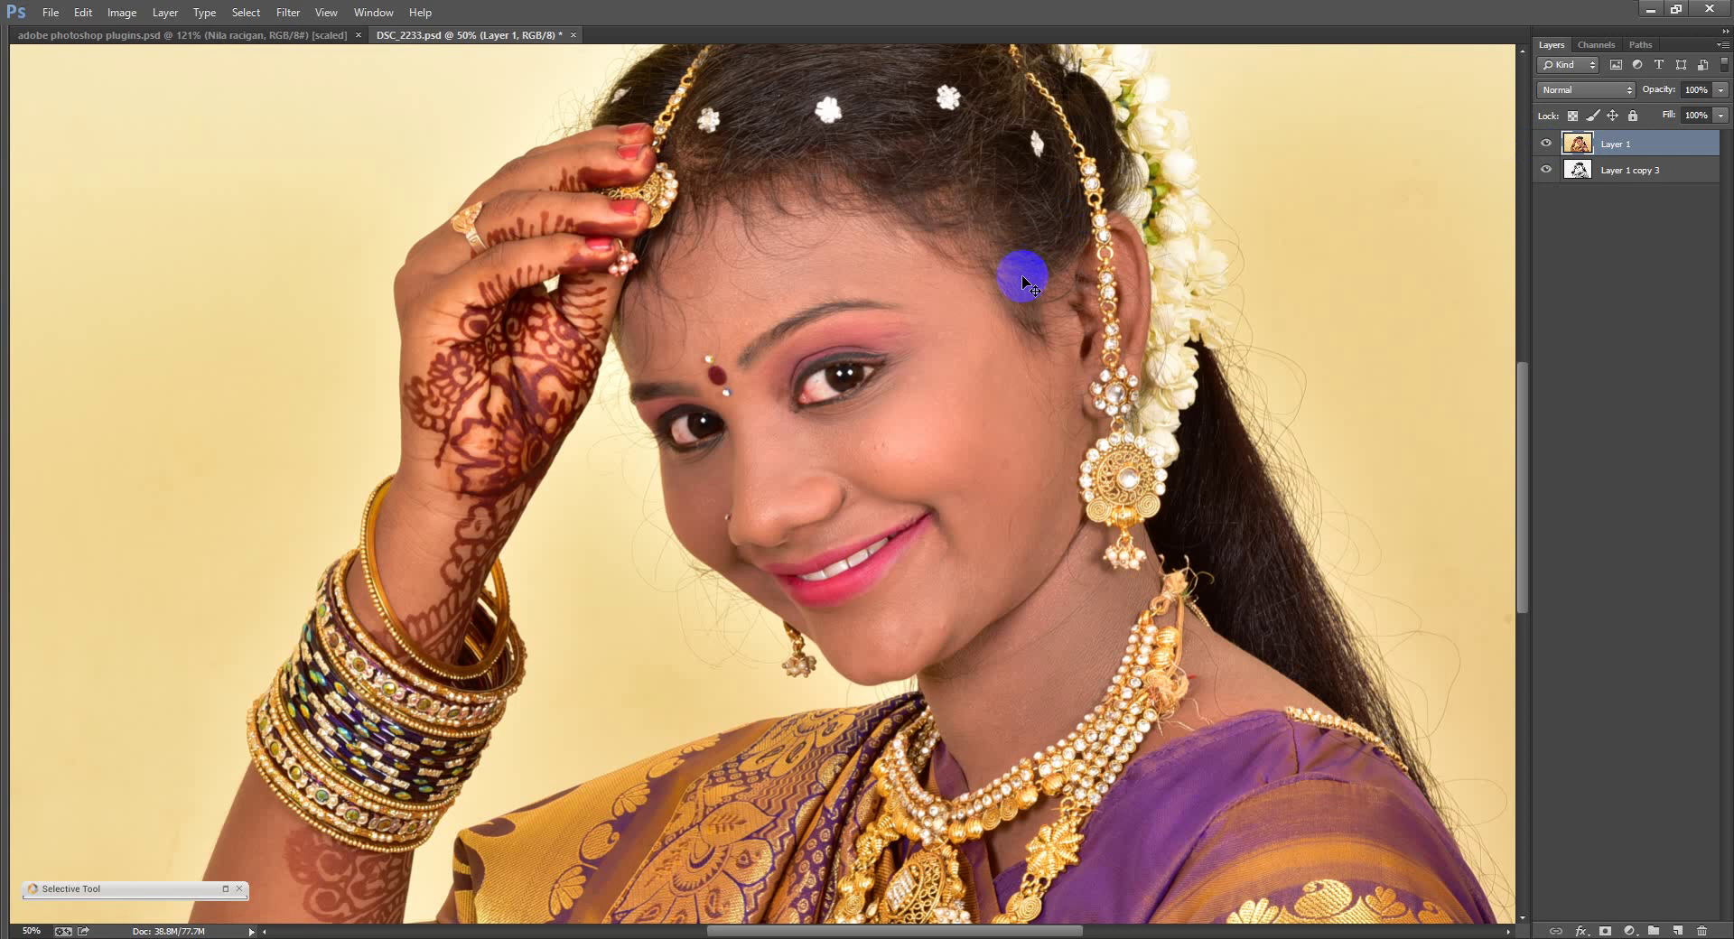